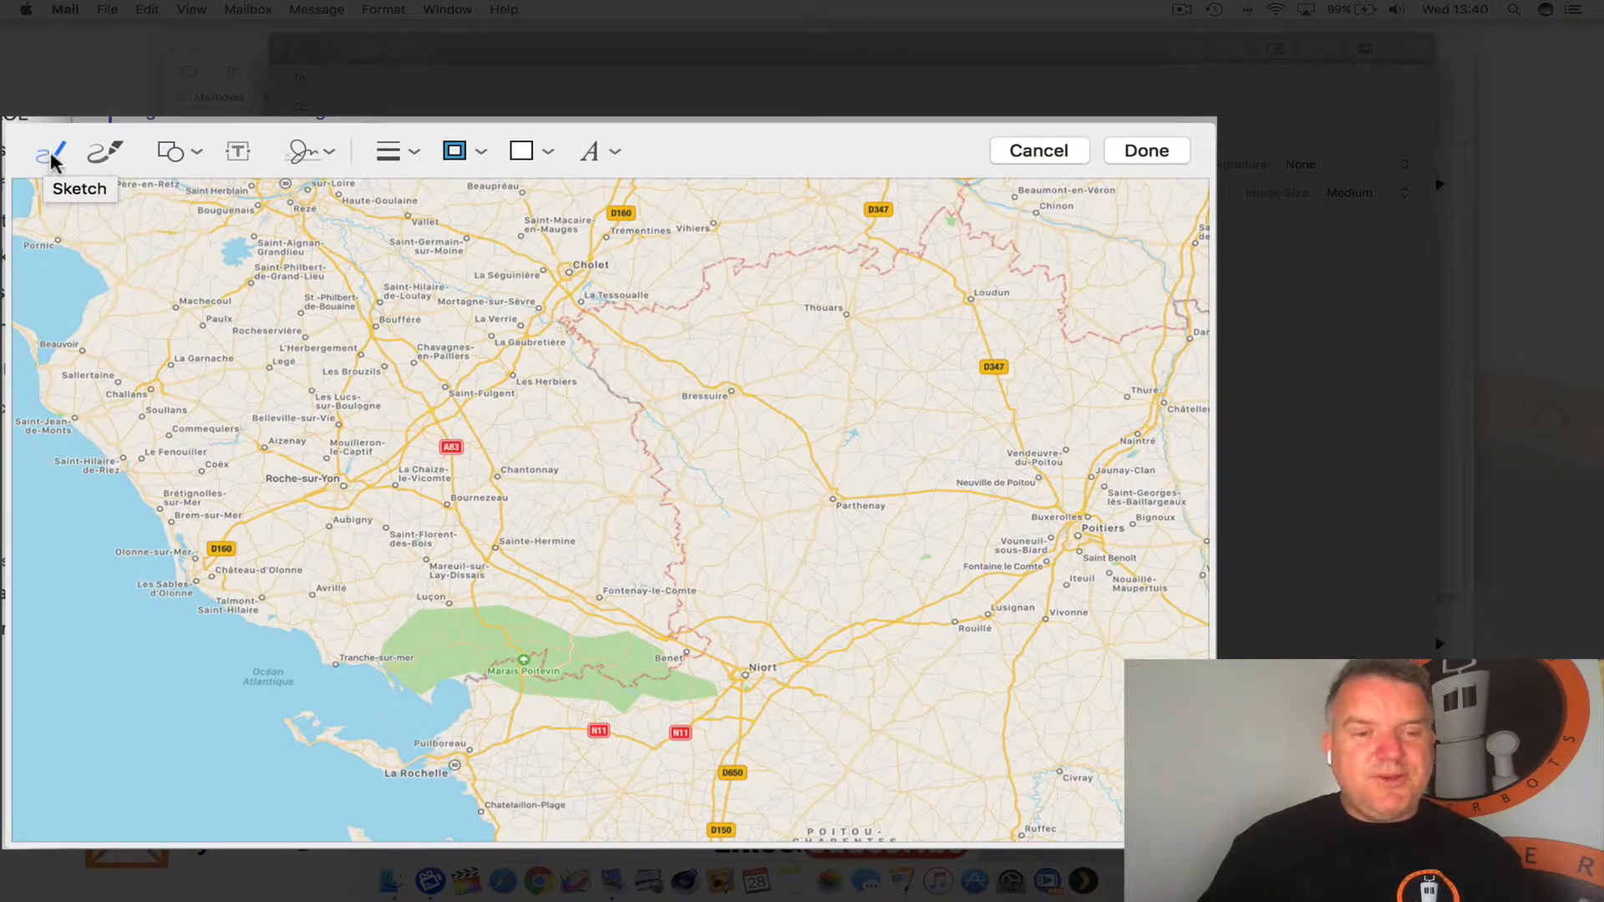
Sketch a wavy north-south line between Thouars and Parthenay and keep it as the freehand stroke.
{"action": "left_click", "coordinate": [51, 158]}
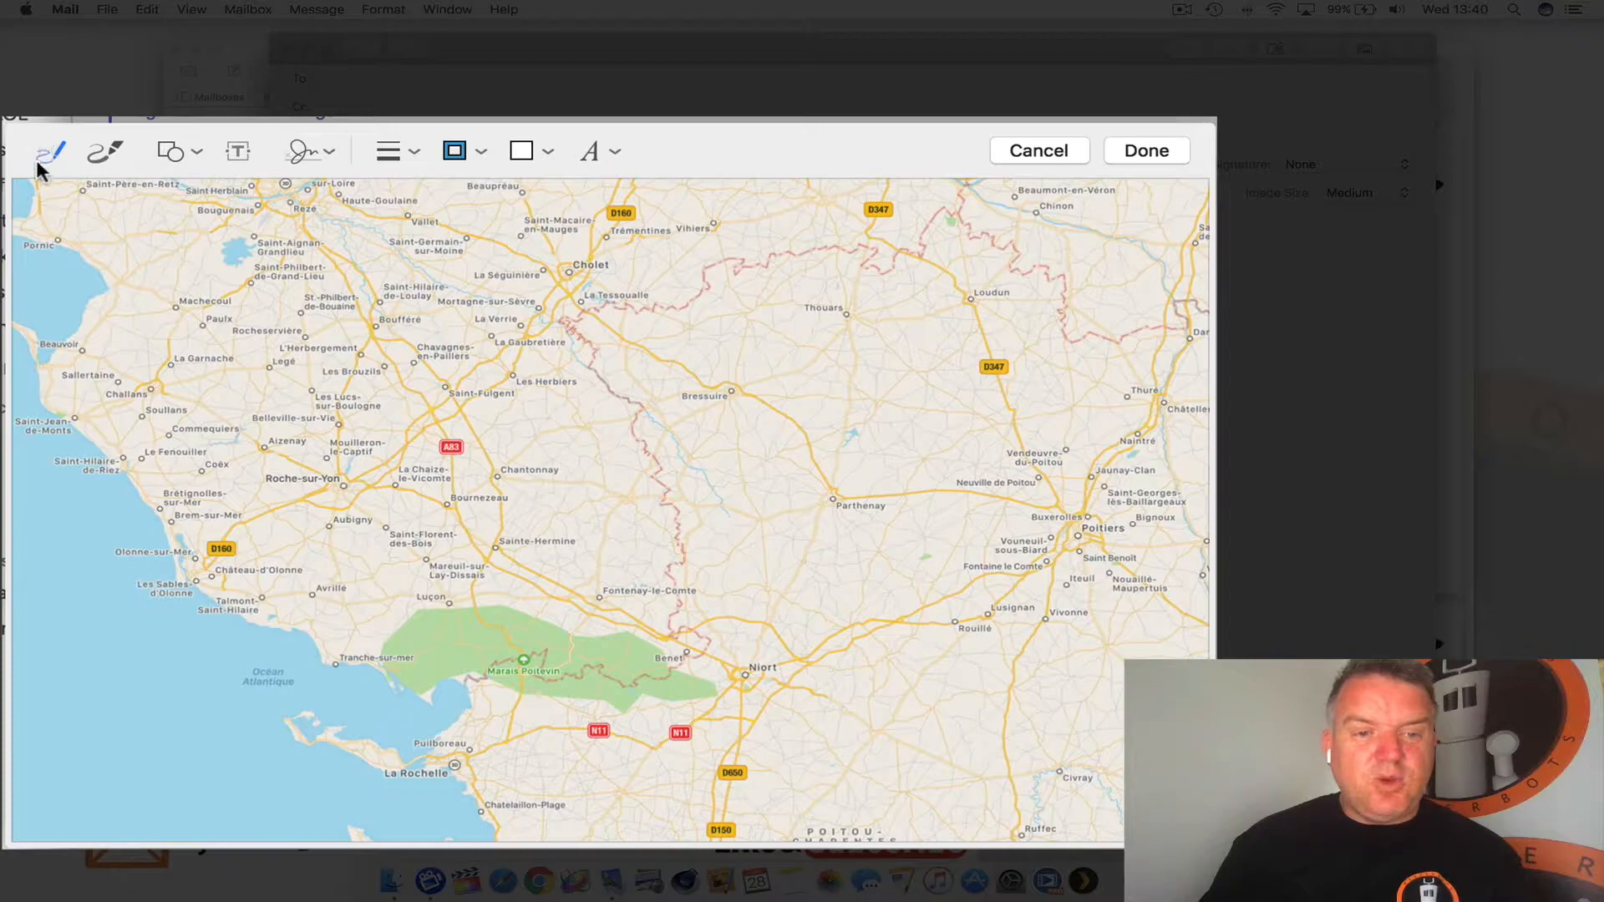
{"action": "mouse_move", "coordinate": [908, 260]}
{"action": "left_mouse_down"}
{"action": "mouse_move", "coordinate": [884, 309]}
{"action": "mouse_move", "coordinate": [911, 394]}
{"action": "mouse_move", "coordinate": [866, 452]}
{"action": "mouse_move", "coordinate": [895, 516]}
{"action": "mouse_move", "coordinate": [891, 587]}
{"action": "left_mouse_up"}
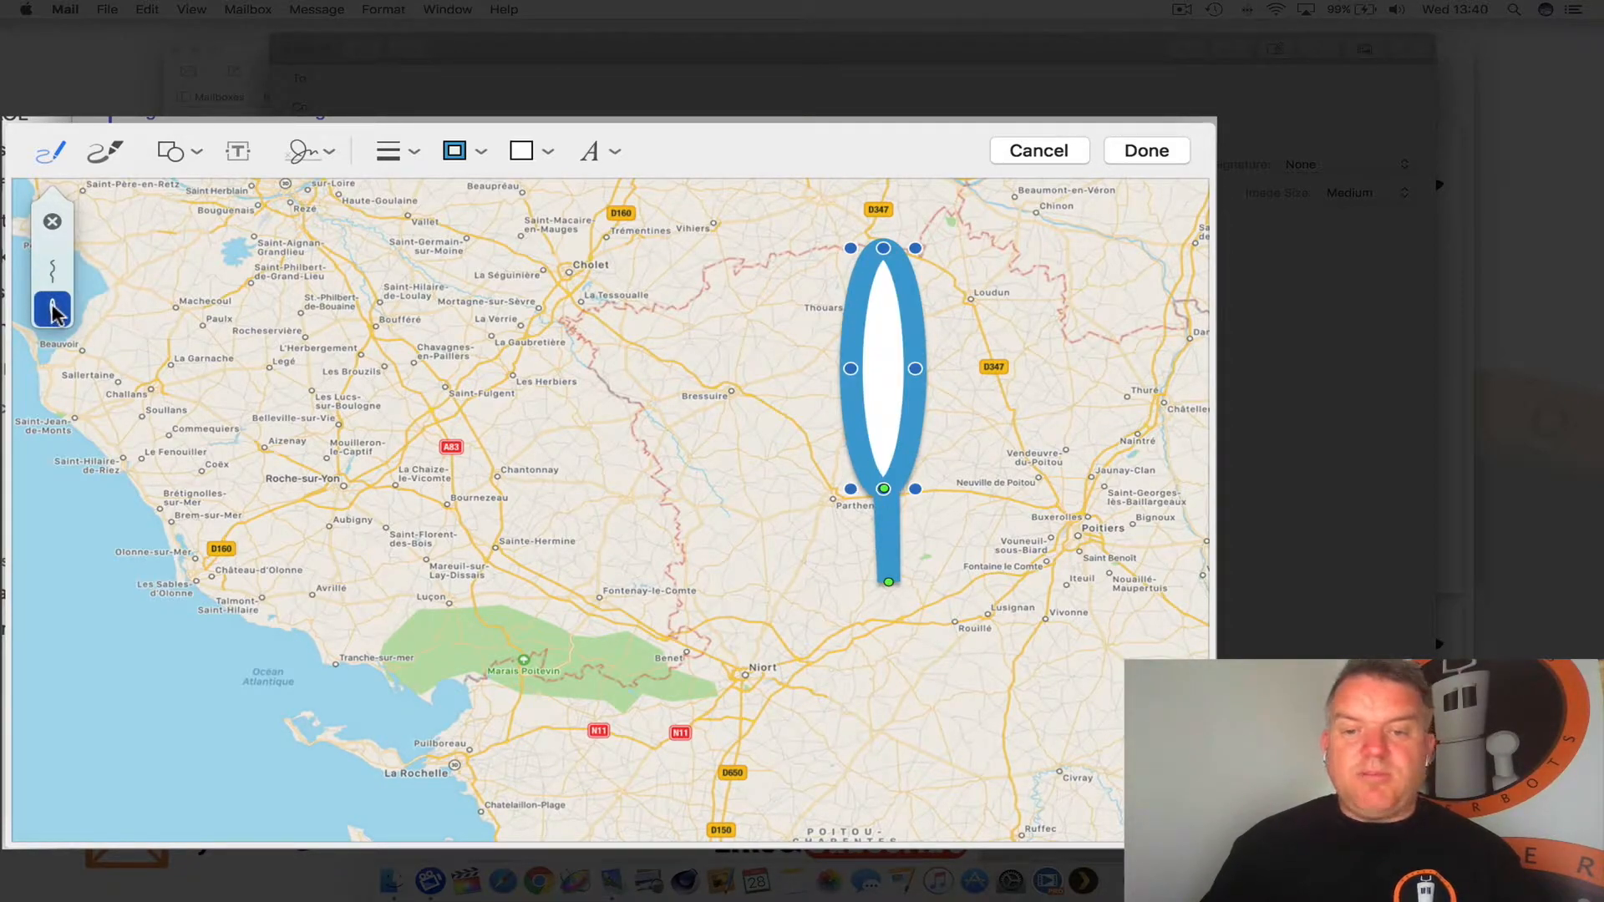
{"action": "left_click", "coordinate": [52, 270]}
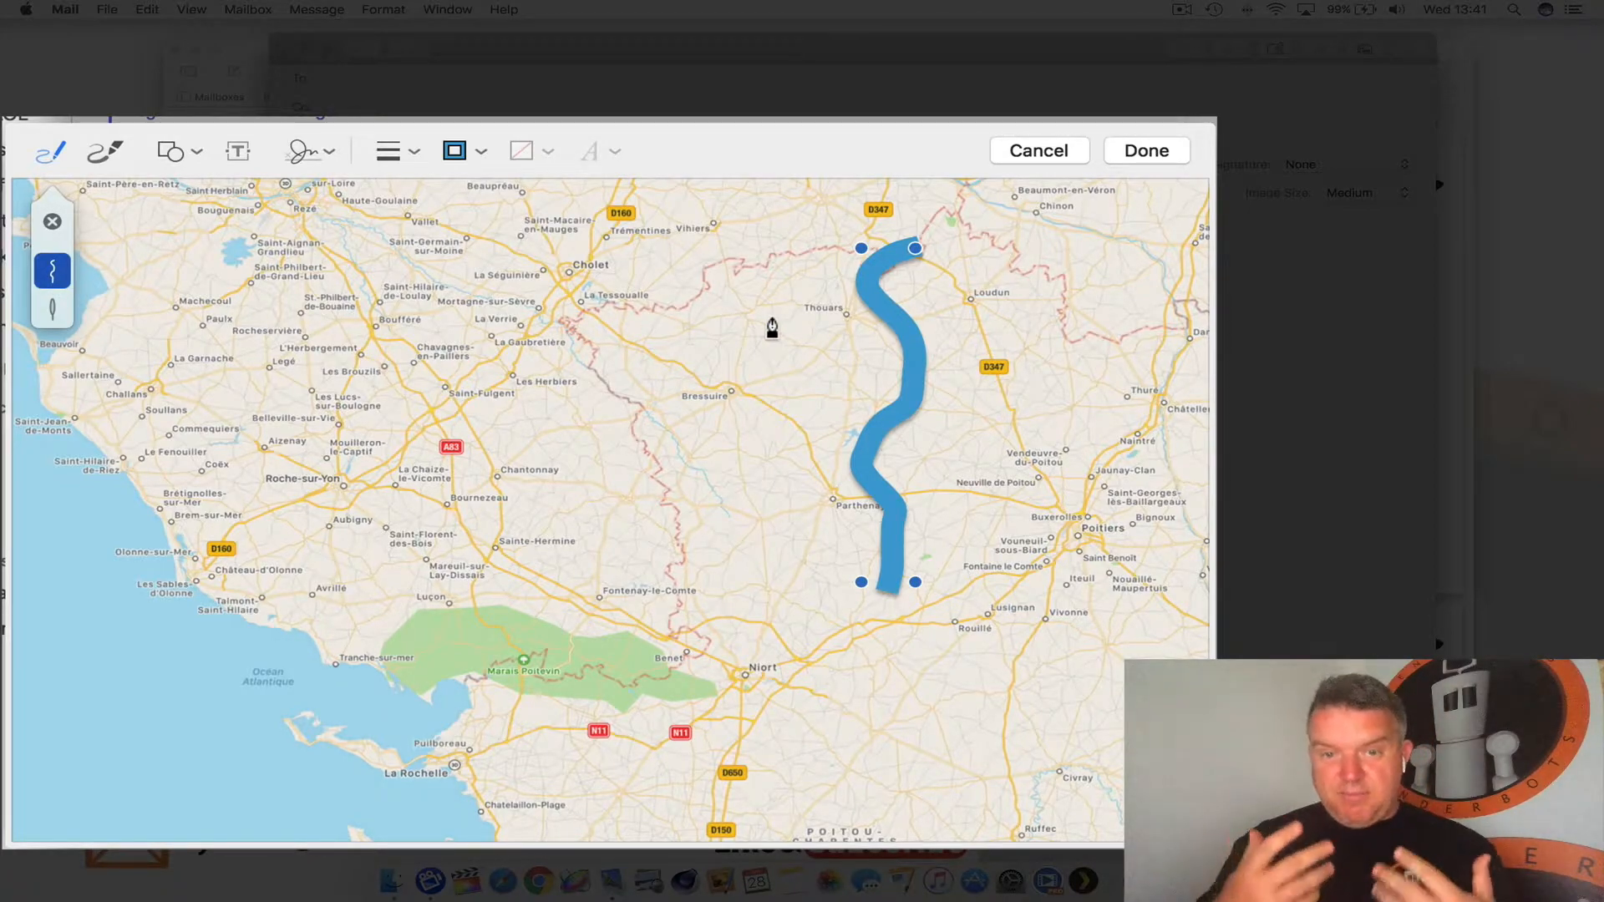
Sketch a zigzag line through Bressuire, try the straight-line and closed-shape conversions, and keep the freehand version.
{"action": "left_click", "coordinate": [738, 352]}
{"action": "mouse_move", "coordinate": [757, 341]}
{"action": "left_mouse_down"}
{"action": "mouse_move", "coordinate": [634, 384]}
{"action": "mouse_move", "coordinate": [825, 470]}
{"action": "mouse_move", "coordinate": [641, 528]}
{"action": "mouse_move", "coordinate": [699, 584]}
{"action": "left_mouse_up"}
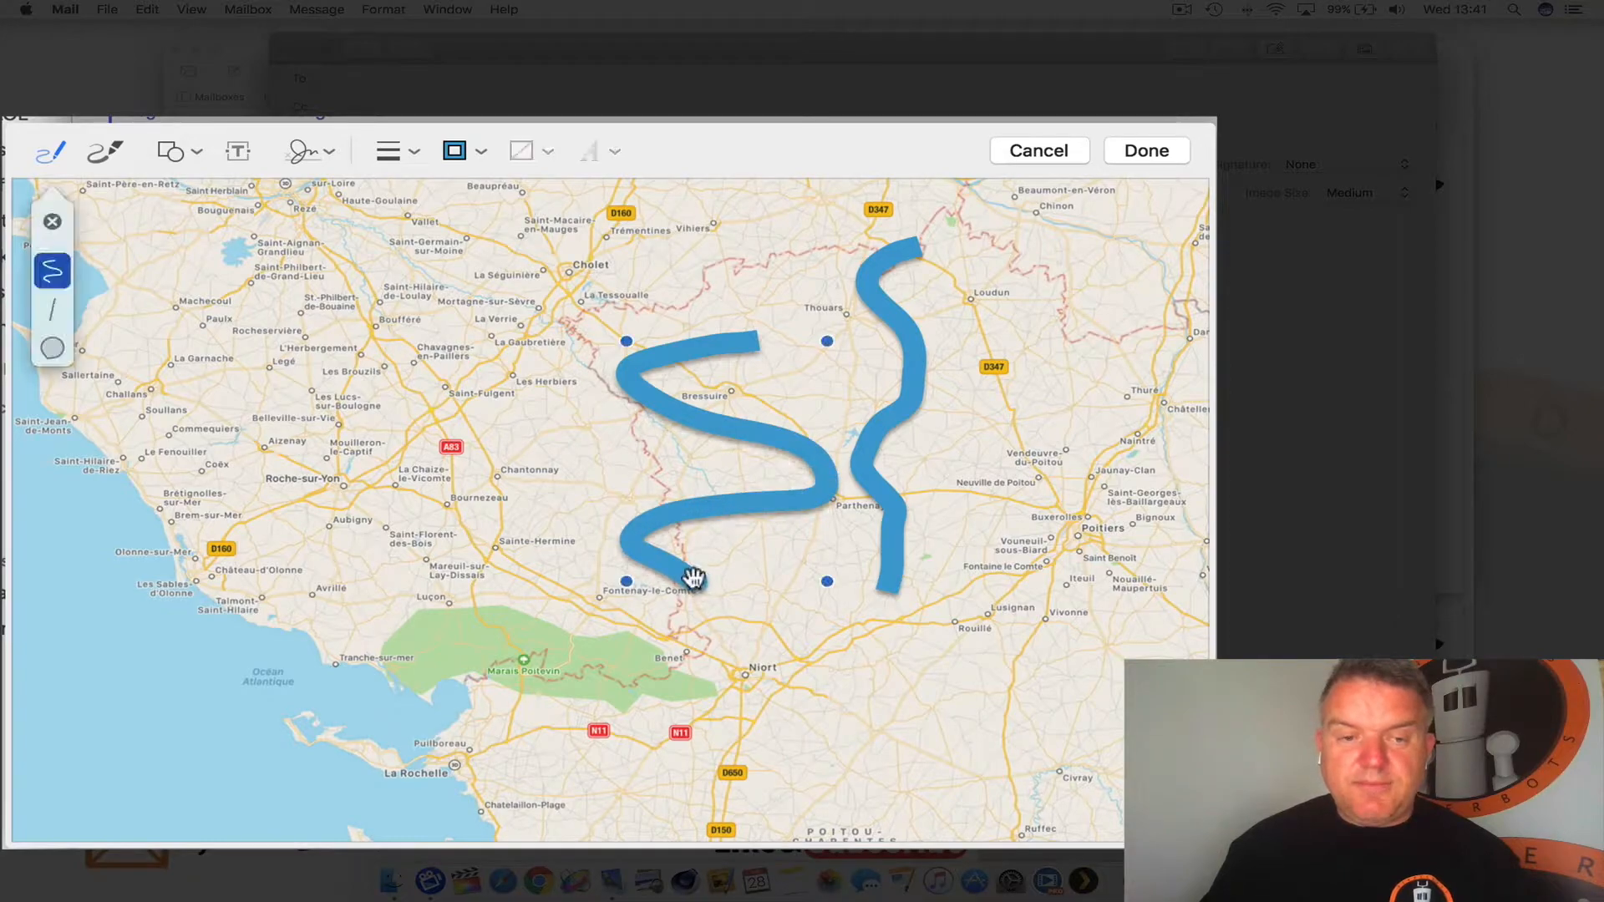
{"action": "left_click", "coordinate": [52, 309]}
{"action": "left_click", "coordinate": [52, 272]}
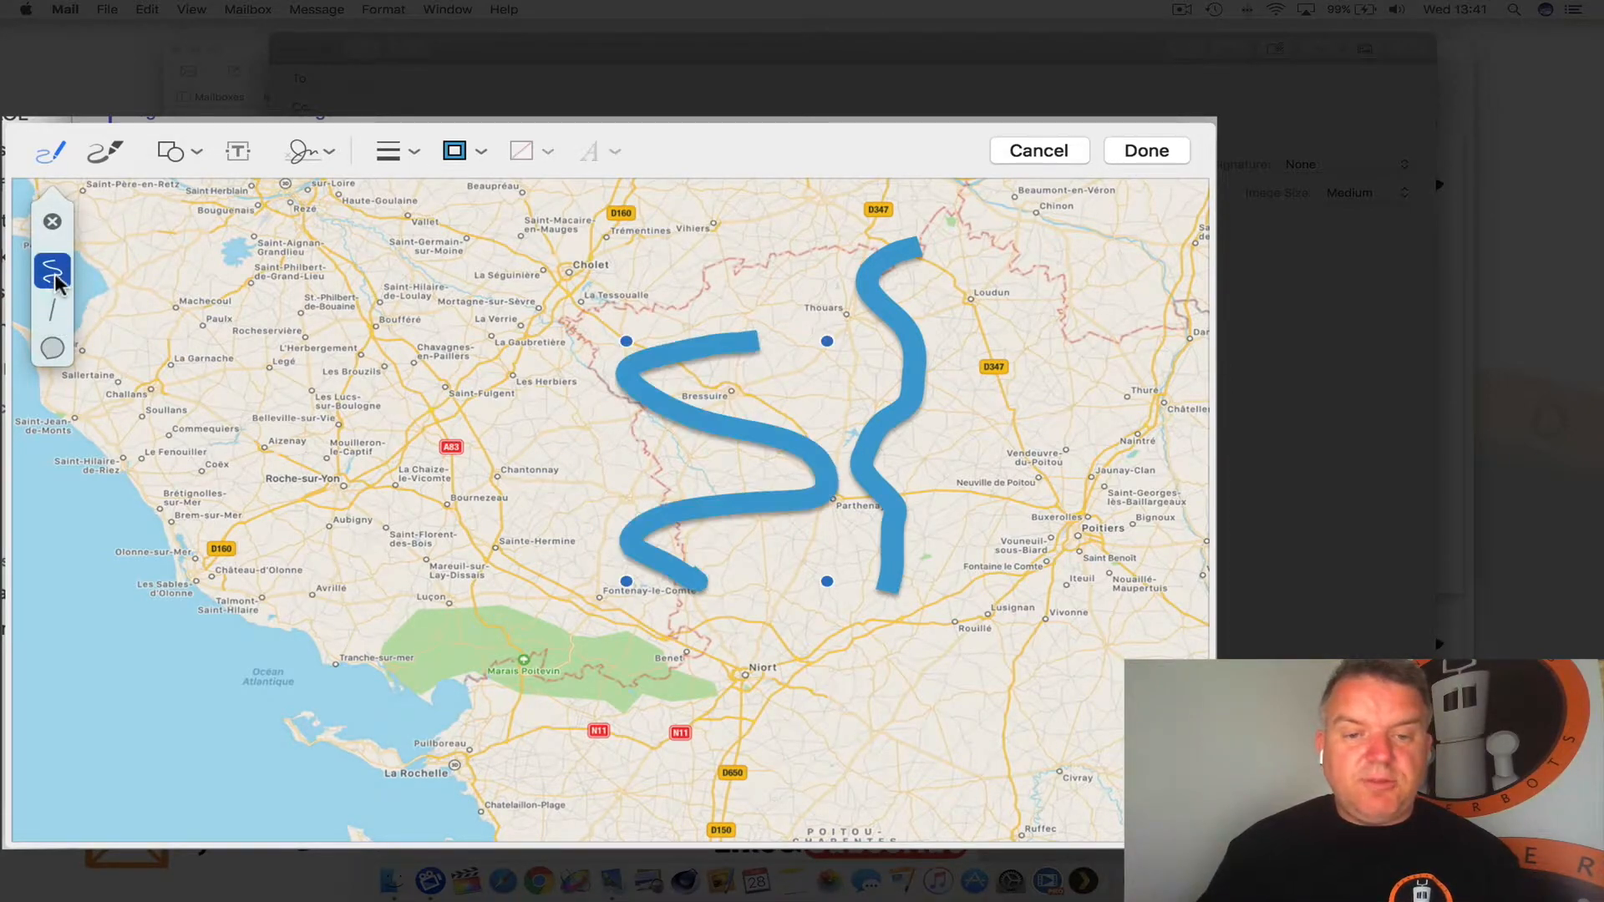
{"action": "left_click", "coordinate": [51, 348]}
{"action": "left_click", "coordinate": [52, 271]}
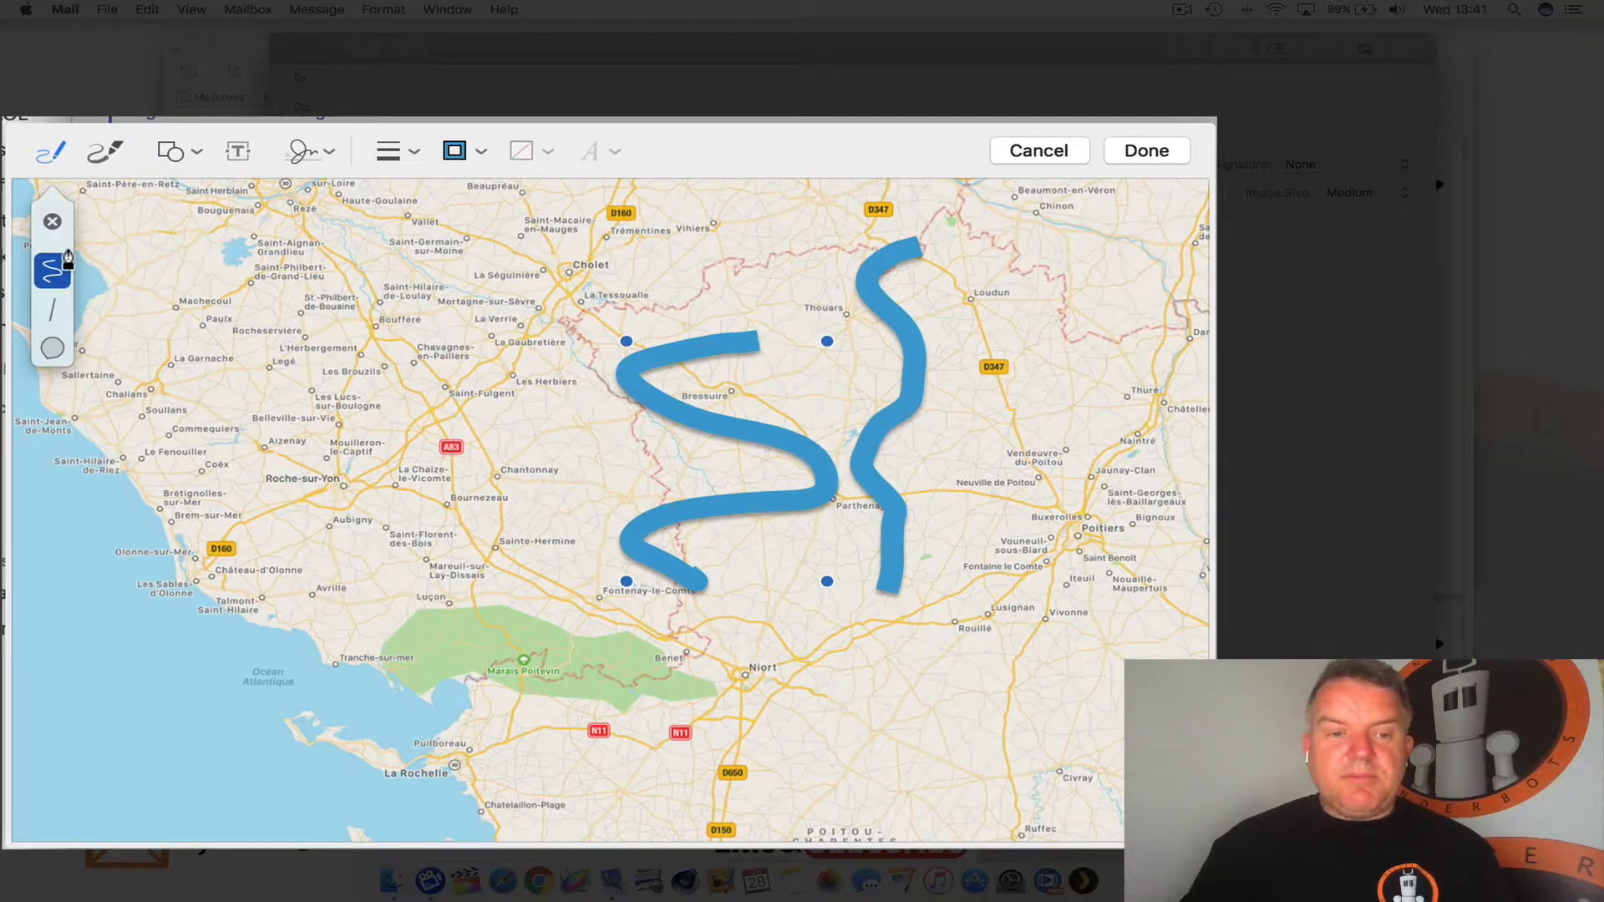
Move the zigzag stroke slightly west, then delete it and the wavy line near Thouars.
{"action": "mouse_move", "coordinate": [669, 355]}
{"action": "left_mouse_down"}
{"action": "mouse_move", "coordinate": [644, 366]}
{"action": "mouse_move", "coordinate": [602, 348]}
{"action": "mouse_move", "coordinate": [680, 358]}
{"action": "mouse_move", "coordinate": [626, 338]}
{"action": "mouse_move", "coordinate": [605, 351]}
{"action": "mouse_move", "coordinate": [651, 394]}
{"action": "mouse_move", "coordinate": [571, 371]}
{"action": "left_mouse_up"}
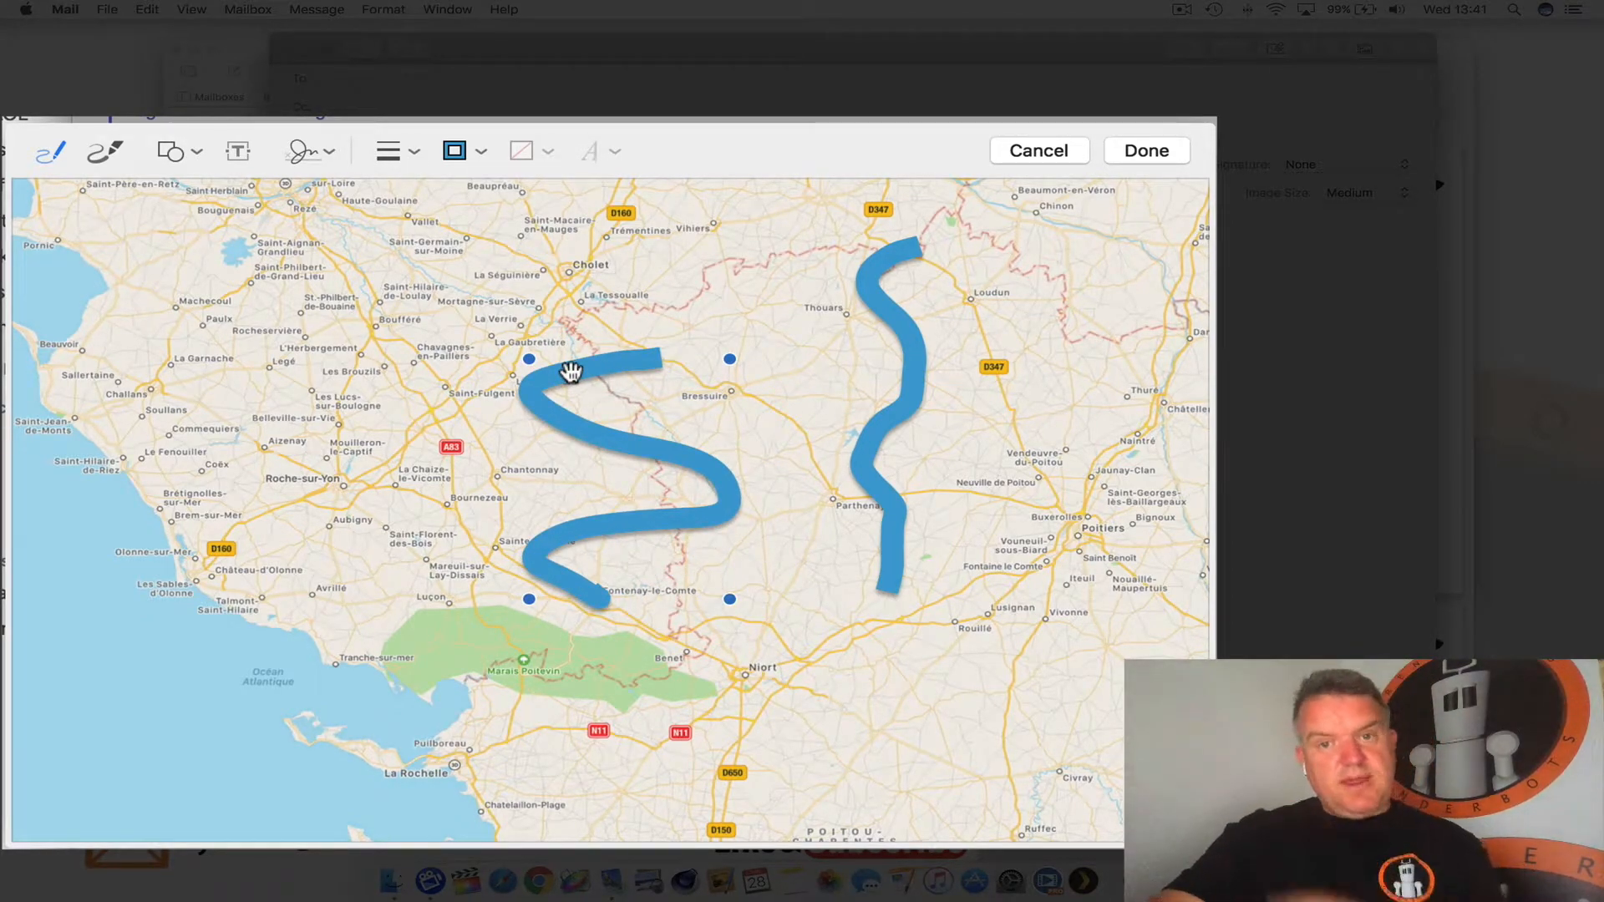
{"action": "key", "text": "BackSpace"}
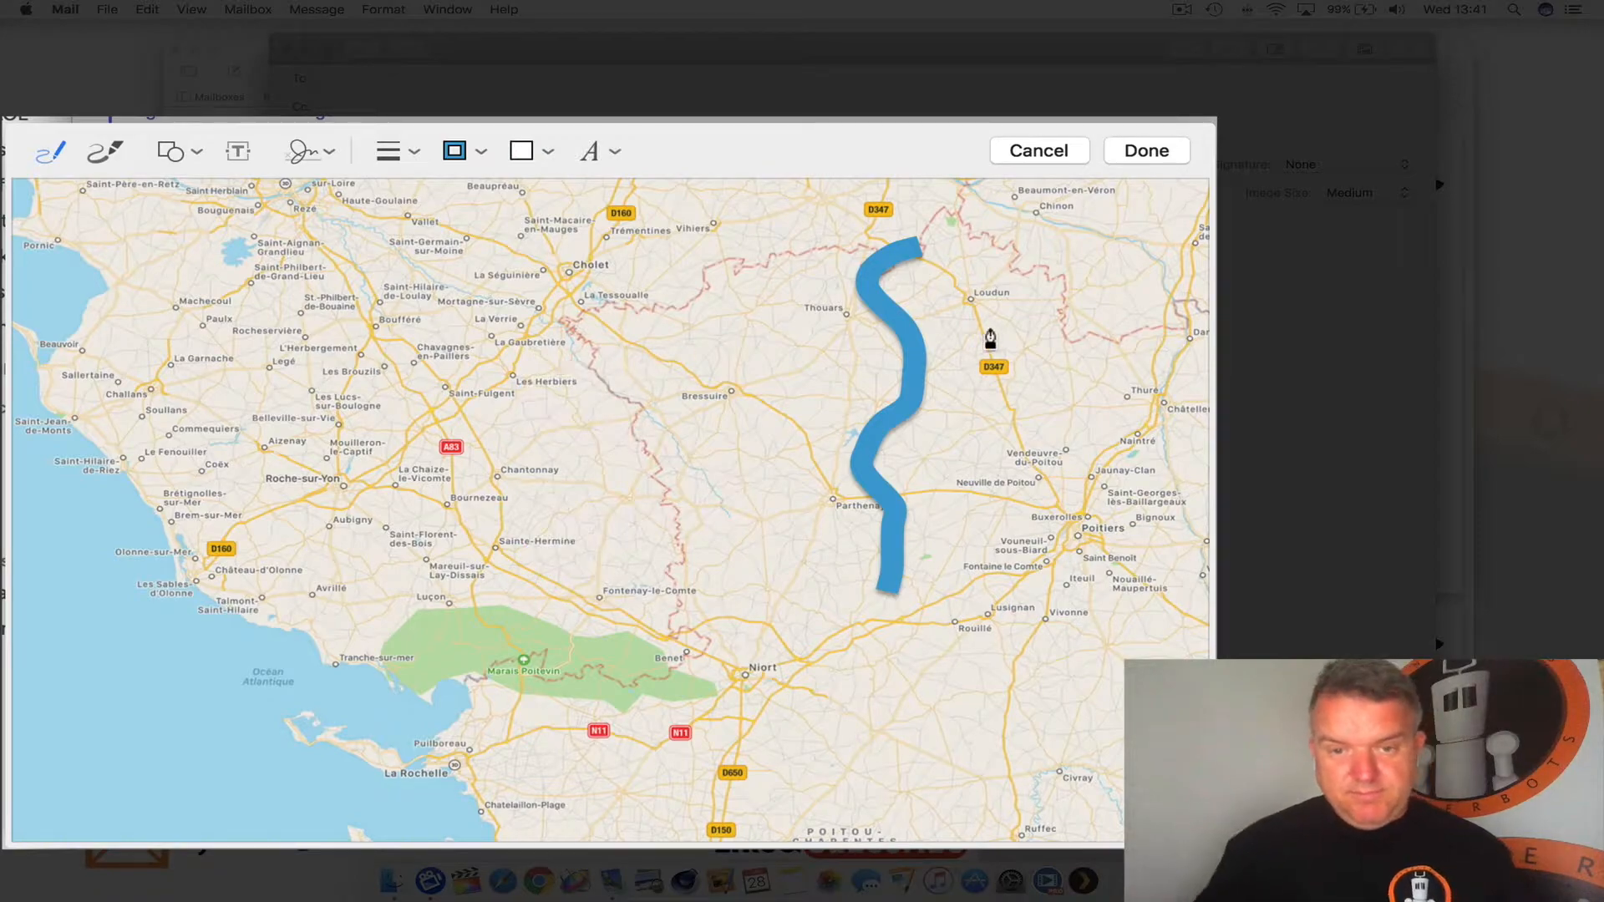
{"action": "left_click", "coordinate": [915, 346]}
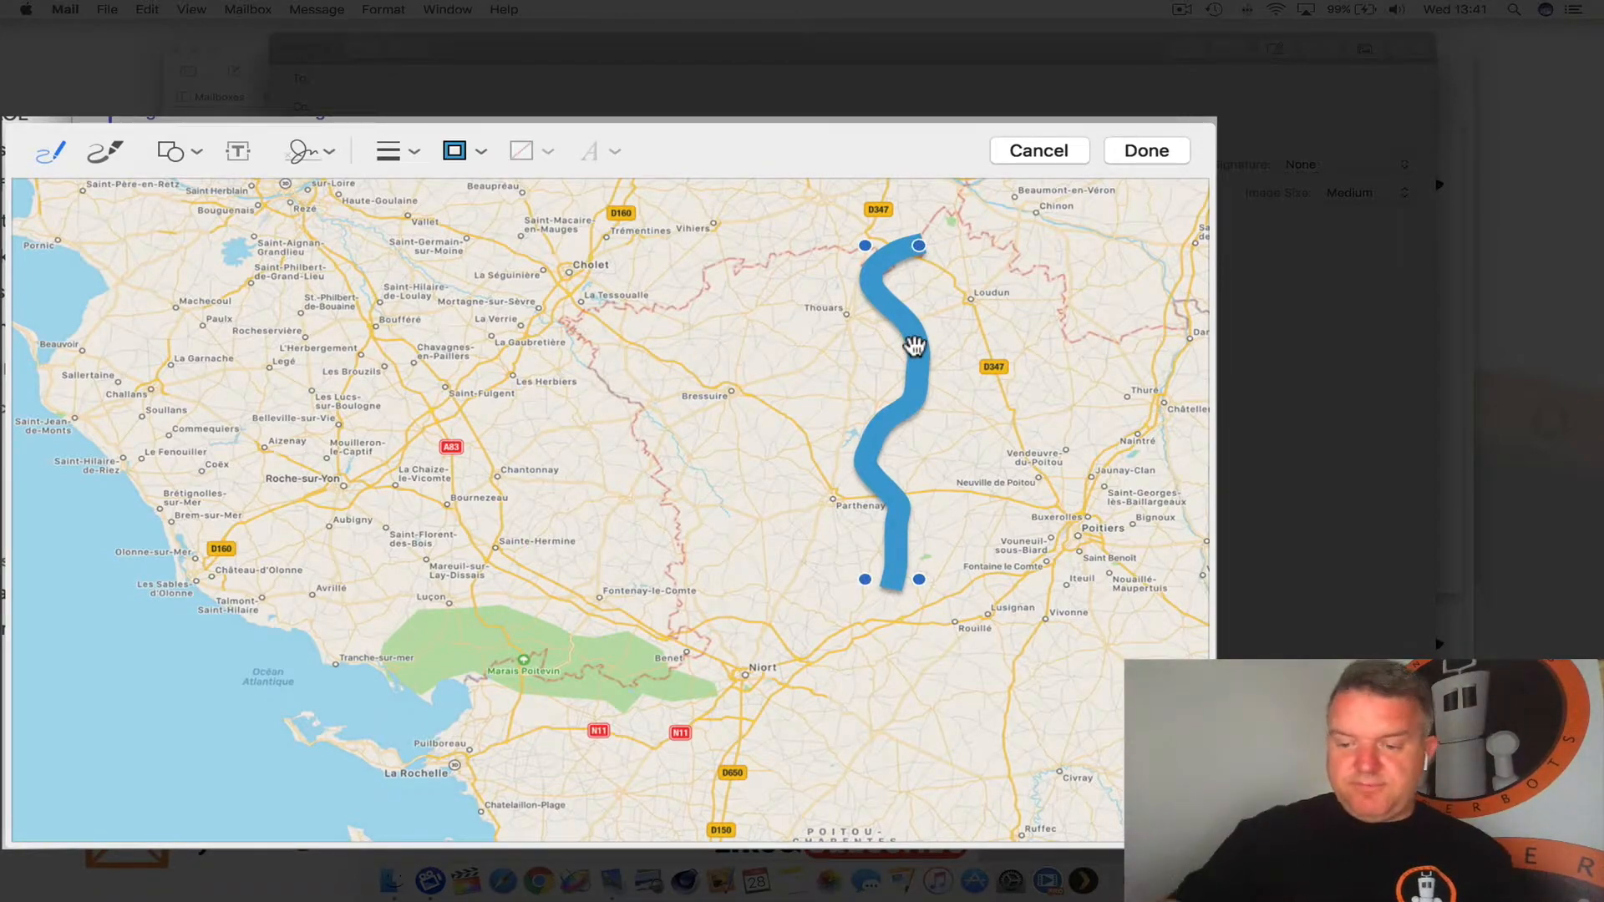
{"action": "key", "text": "BackSpace"}
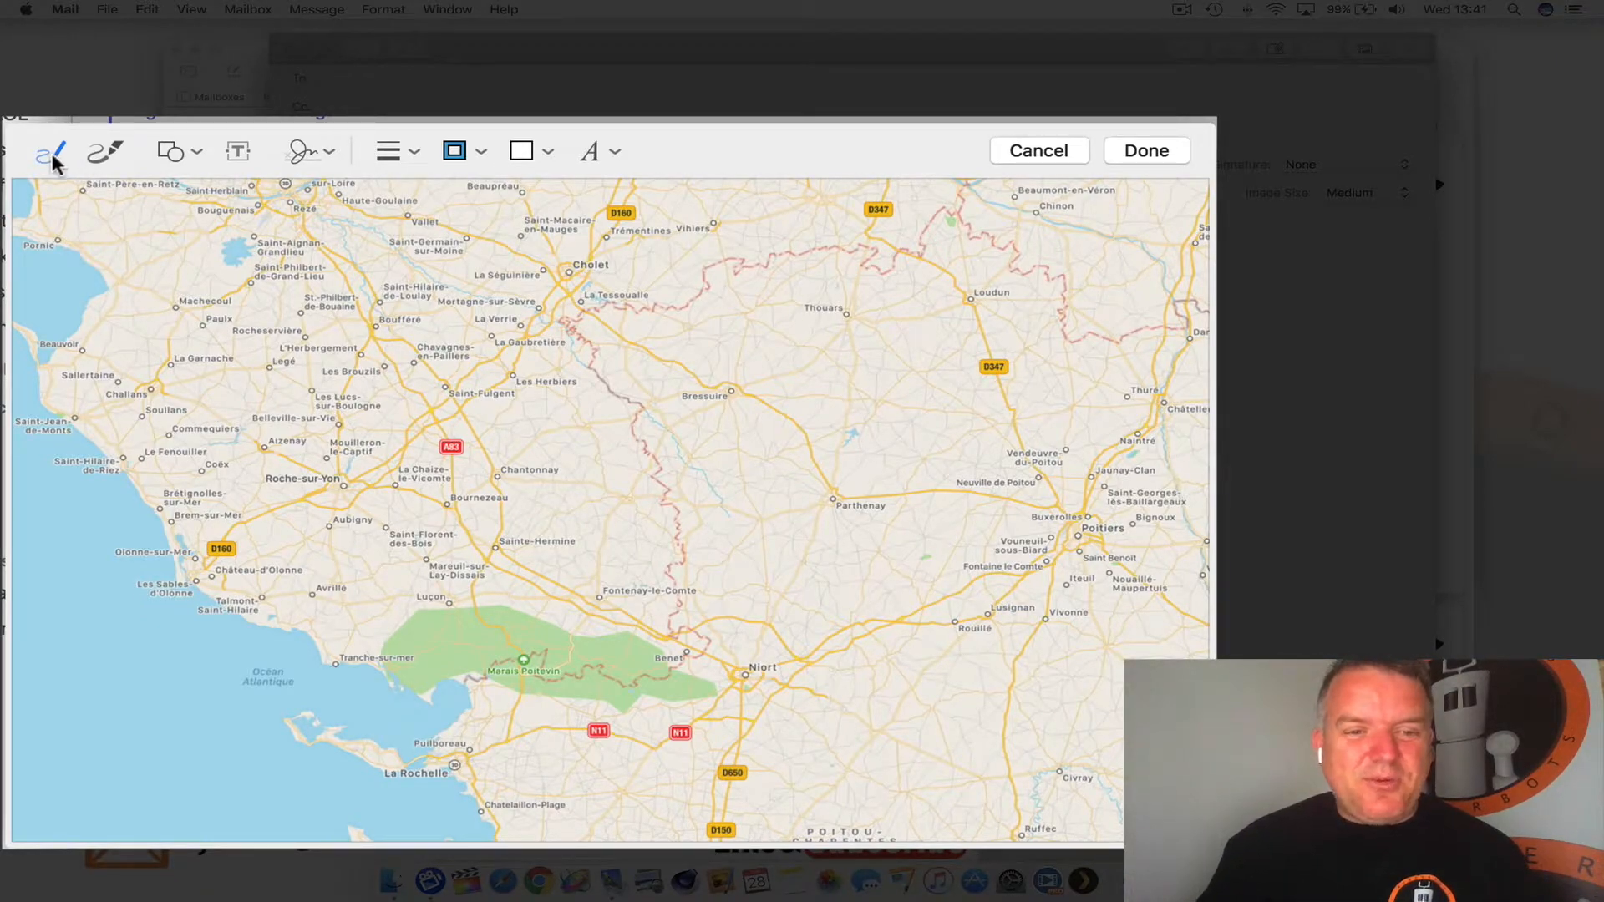
Sketch a long wavy line from Loudun south towards Civray and keep it as the freehand stroke.
{"action": "mouse_move", "coordinate": [1017, 244]}
{"action": "left_mouse_down"}
{"action": "mouse_move", "coordinate": [936, 300]}
{"action": "mouse_move", "coordinate": [976, 543]}
{"action": "mouse_move", "coordinate": [953, 773]}
{"action": "left_mouse_up"}
{"action": "left_click", "coordinate": [51, 347]}
{"action": "left_click", "coordinate": [52, 270]}
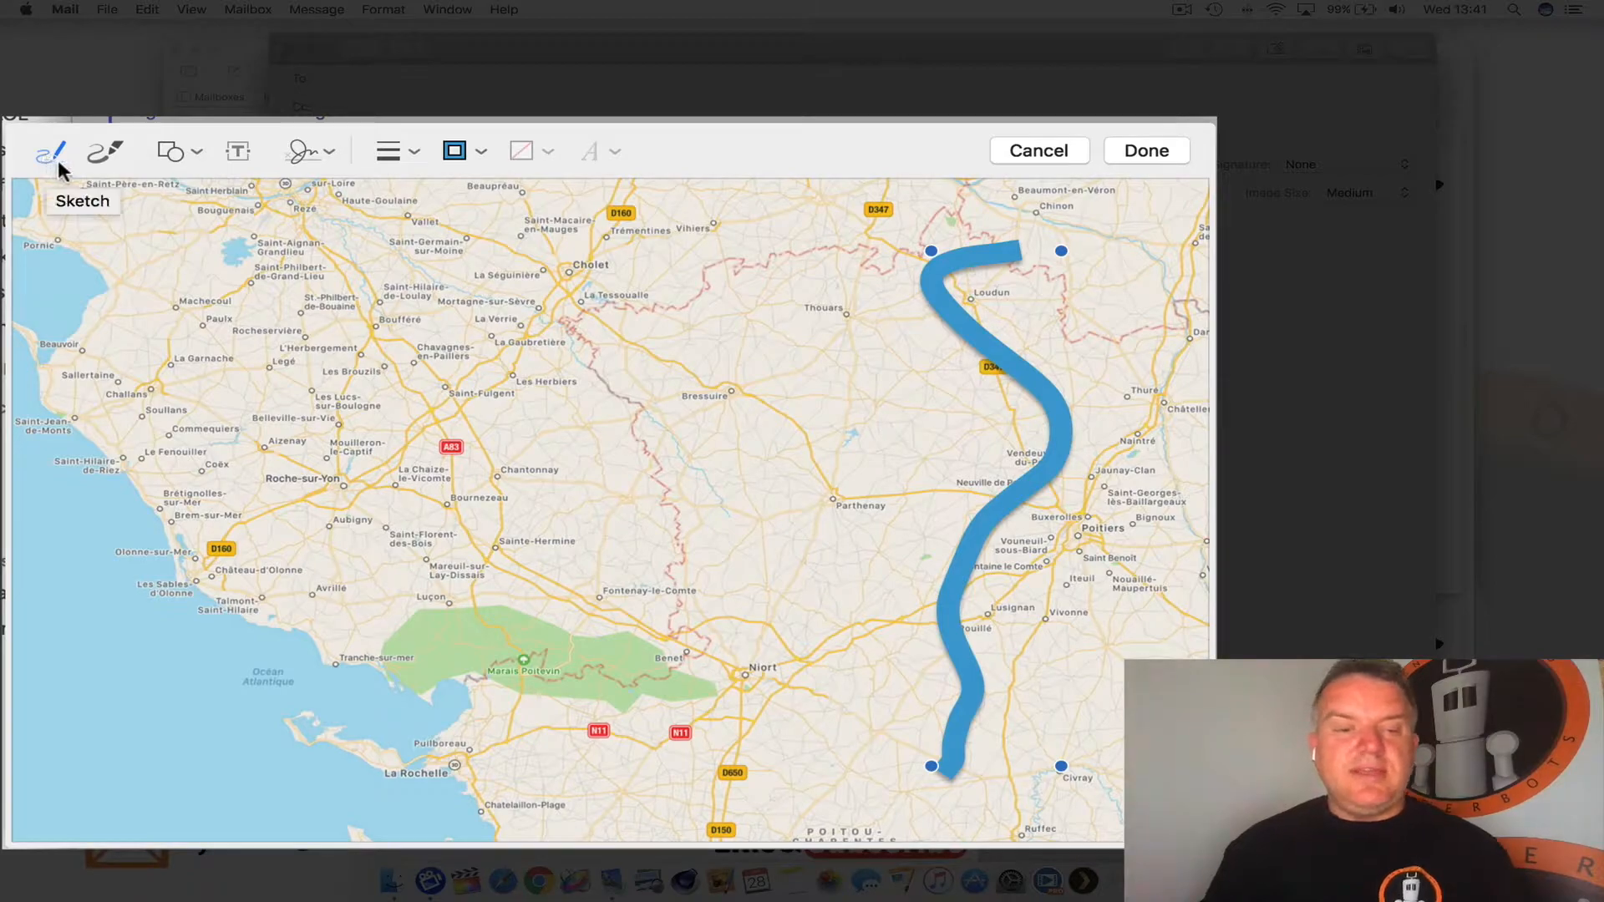
Sketch a circle around Bressuire, compare it with the freehand version, and keep the smooth converted circle.
{"action": "mouse_move", "coordinate": [678, 369]}
{"action": "left_mouse_down"}
{"action": "mouse_move", "coordinate": [769, 368]}
{"action": "mouse_move", "coordinate": [761, 477]}
{"action": "mouse_move", "coordinate": [664, 489]}
{"action": "mouse_move", "coordinate": [639, 405]}
{"action": "mouse_move", "coordinate": [673, 378]}
{"action": "left_mouse_up"}
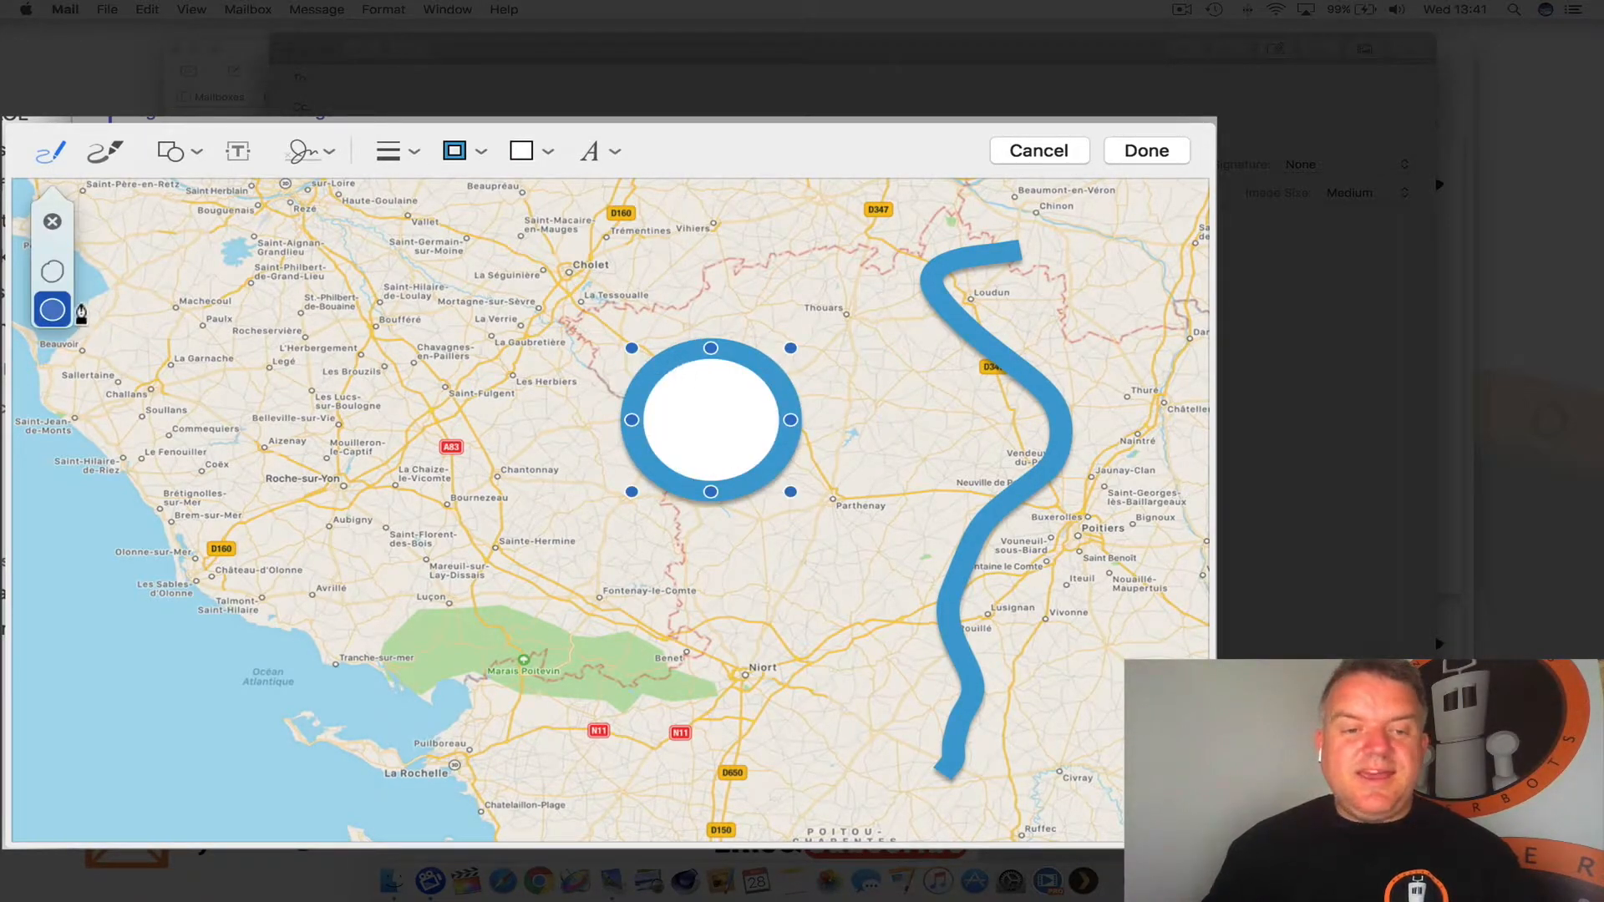
{"action": "left_click", "coordinate": [54, 273]}
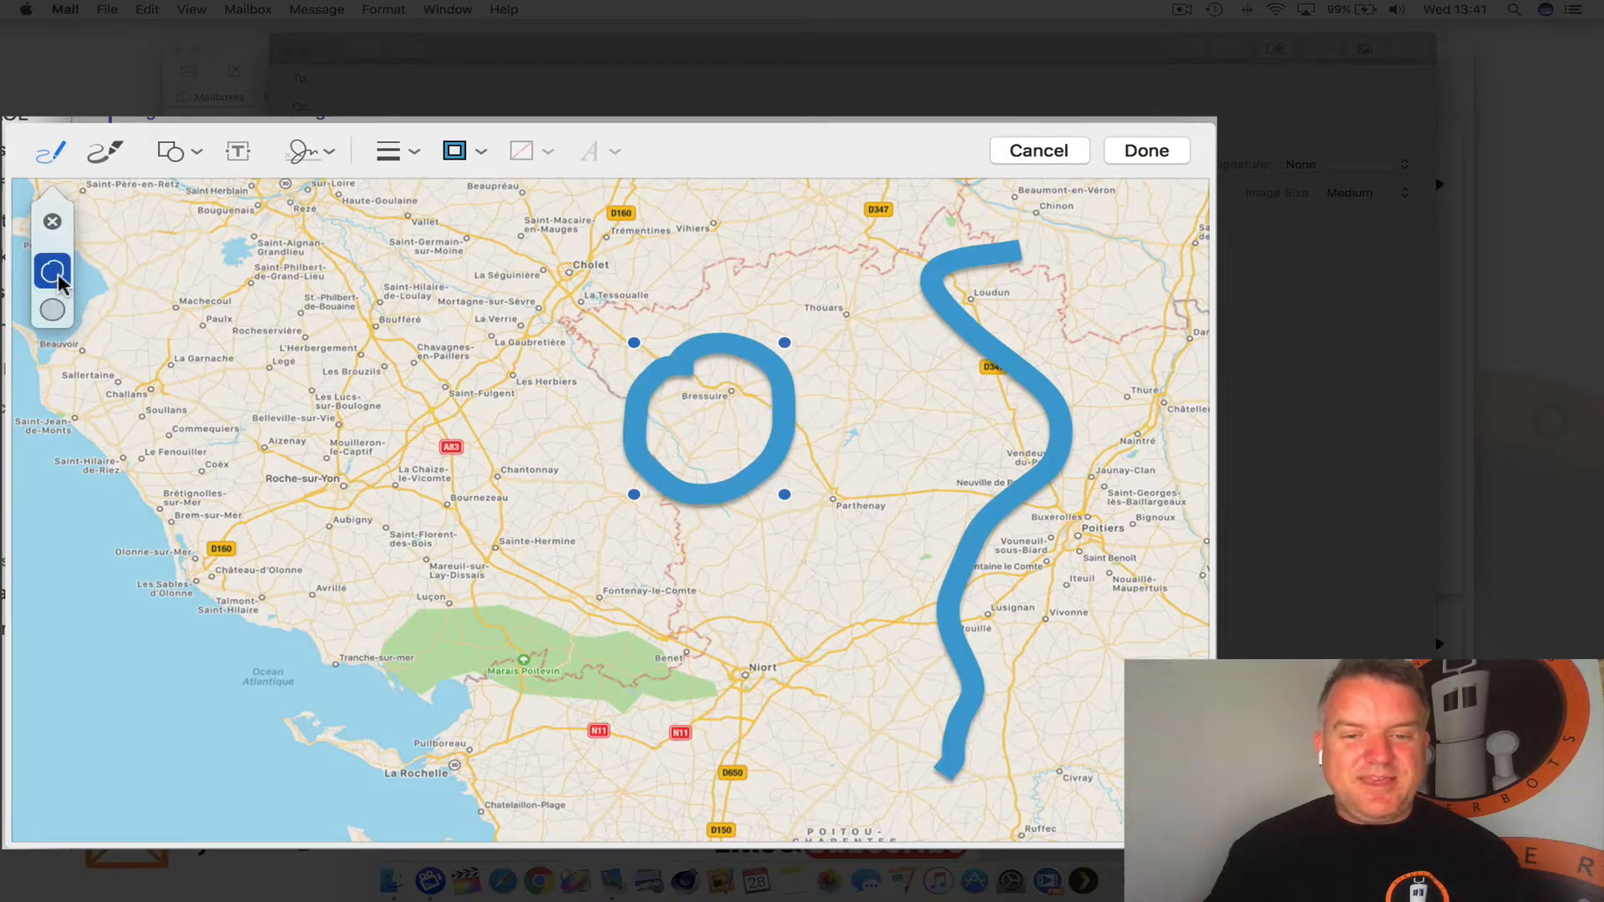
{"action": "left_click", "coordinate": [51, 312]}
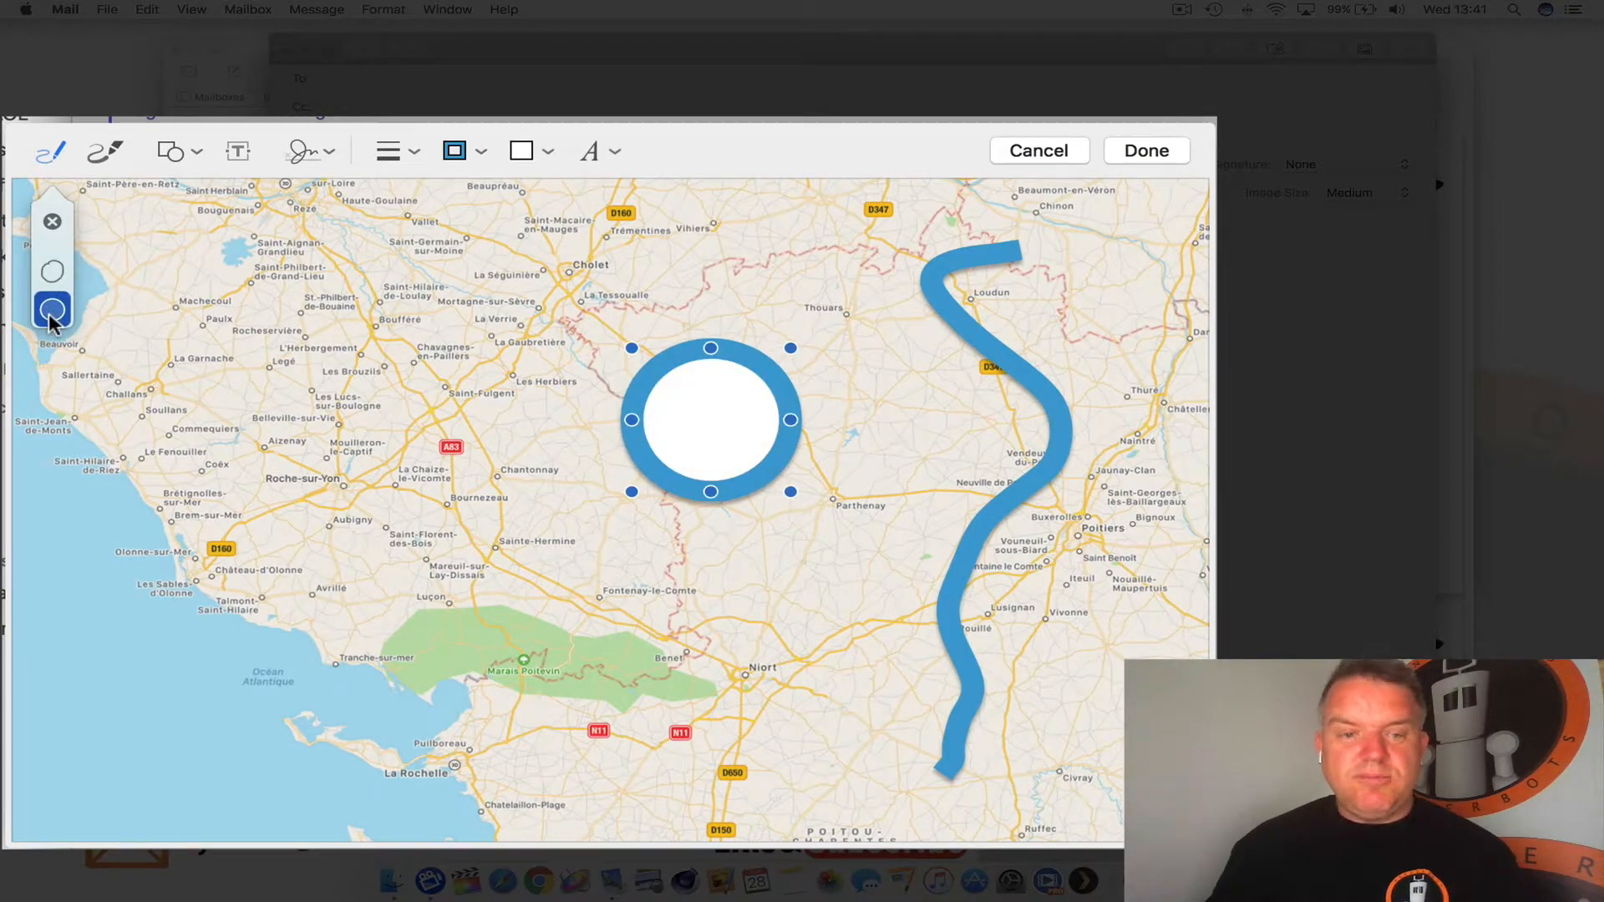
Sketch a square around Saint-Fulgent, compare it with the freehand version, and keep the converted regular shape.
{"action": "left_click_drag", "start_coordinate": [383, 336], "coordinate": [582, 349]}
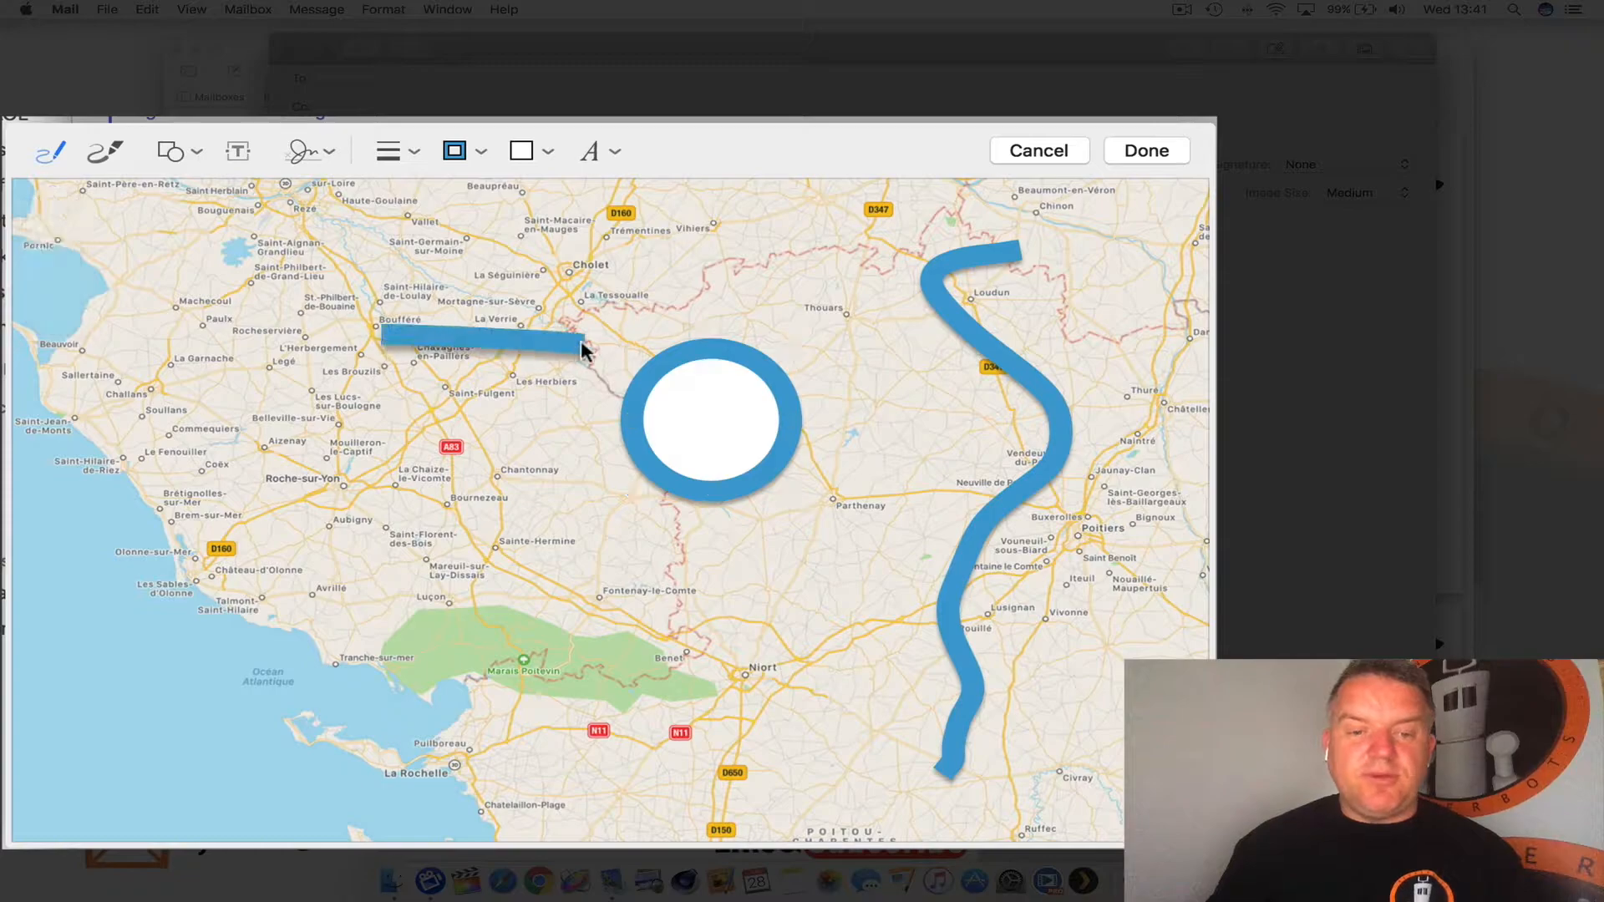
{"action": "left_click_drag", "start_coordinate": [548, 518], "coordinate": [360, 424]}
{"action": "left_click_drag", "start_coordinate": [393, 345], "coordinate": [389, 342]}
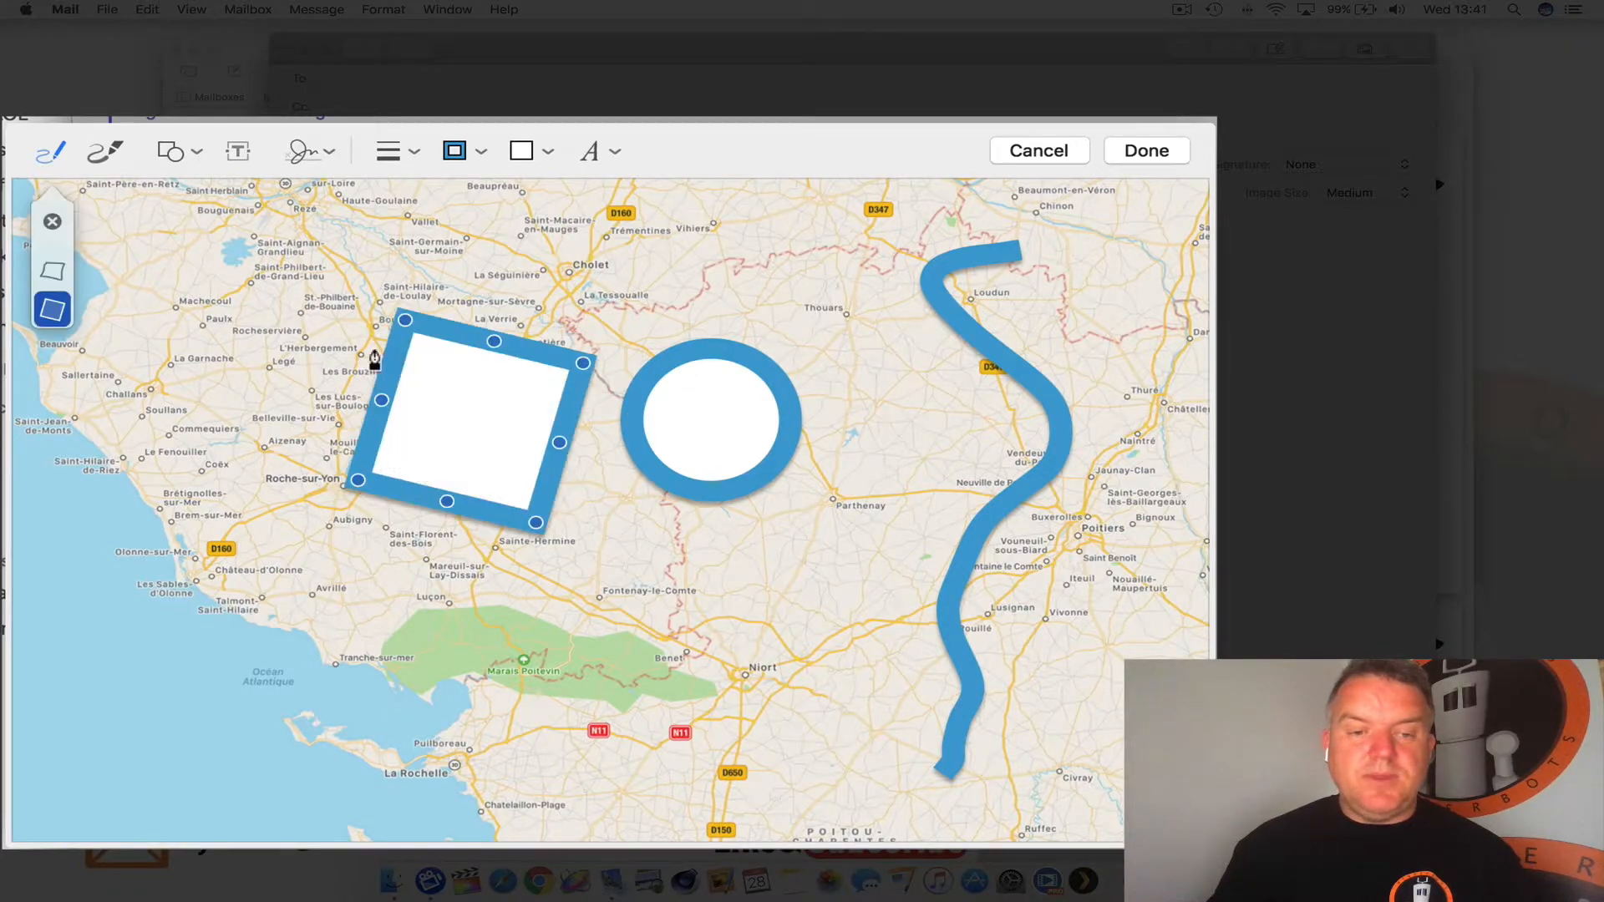
{"action": "left_click", "coordinate": [51, 283]}
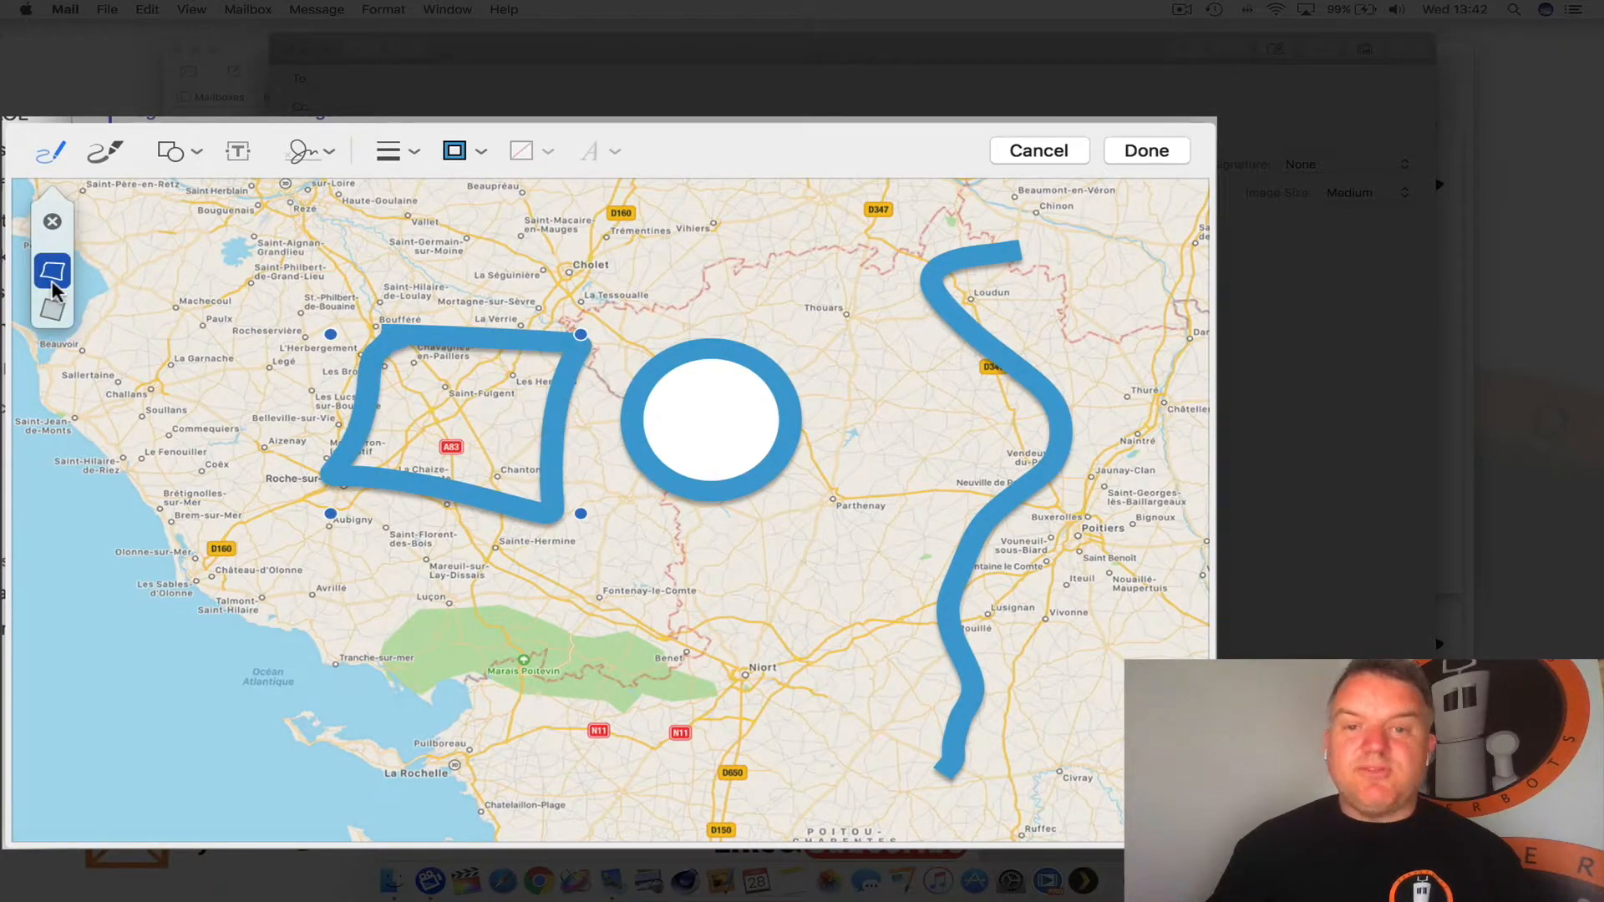
{"action": "left_click", "coordinate": [47, 319]}
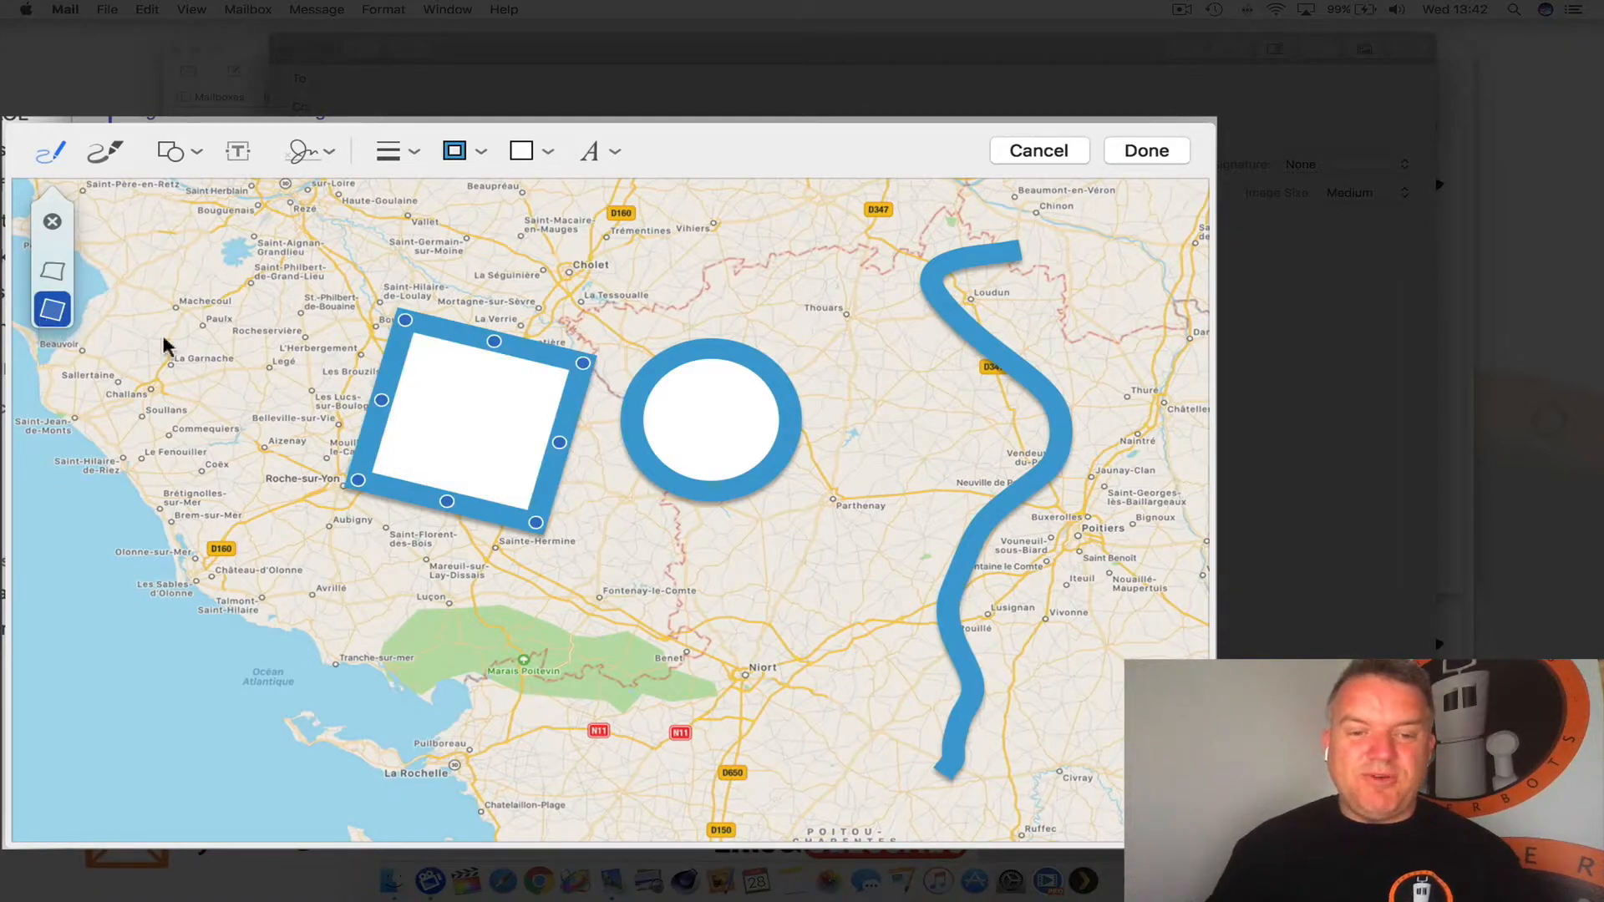
Sketch a triangle over the coast west of the square, convert it to a regular triangle, and move it slightly south-east.
{"action": "mouse_move", "coordinate": [197, 323]}
{"action": "left_mouse_down"}
{"action": "mouse_move", "coordinate": [93, 463]}
{"action": "mouse_move", "coordinate": [246, 376]}
{"action": "left_mouse_up"}
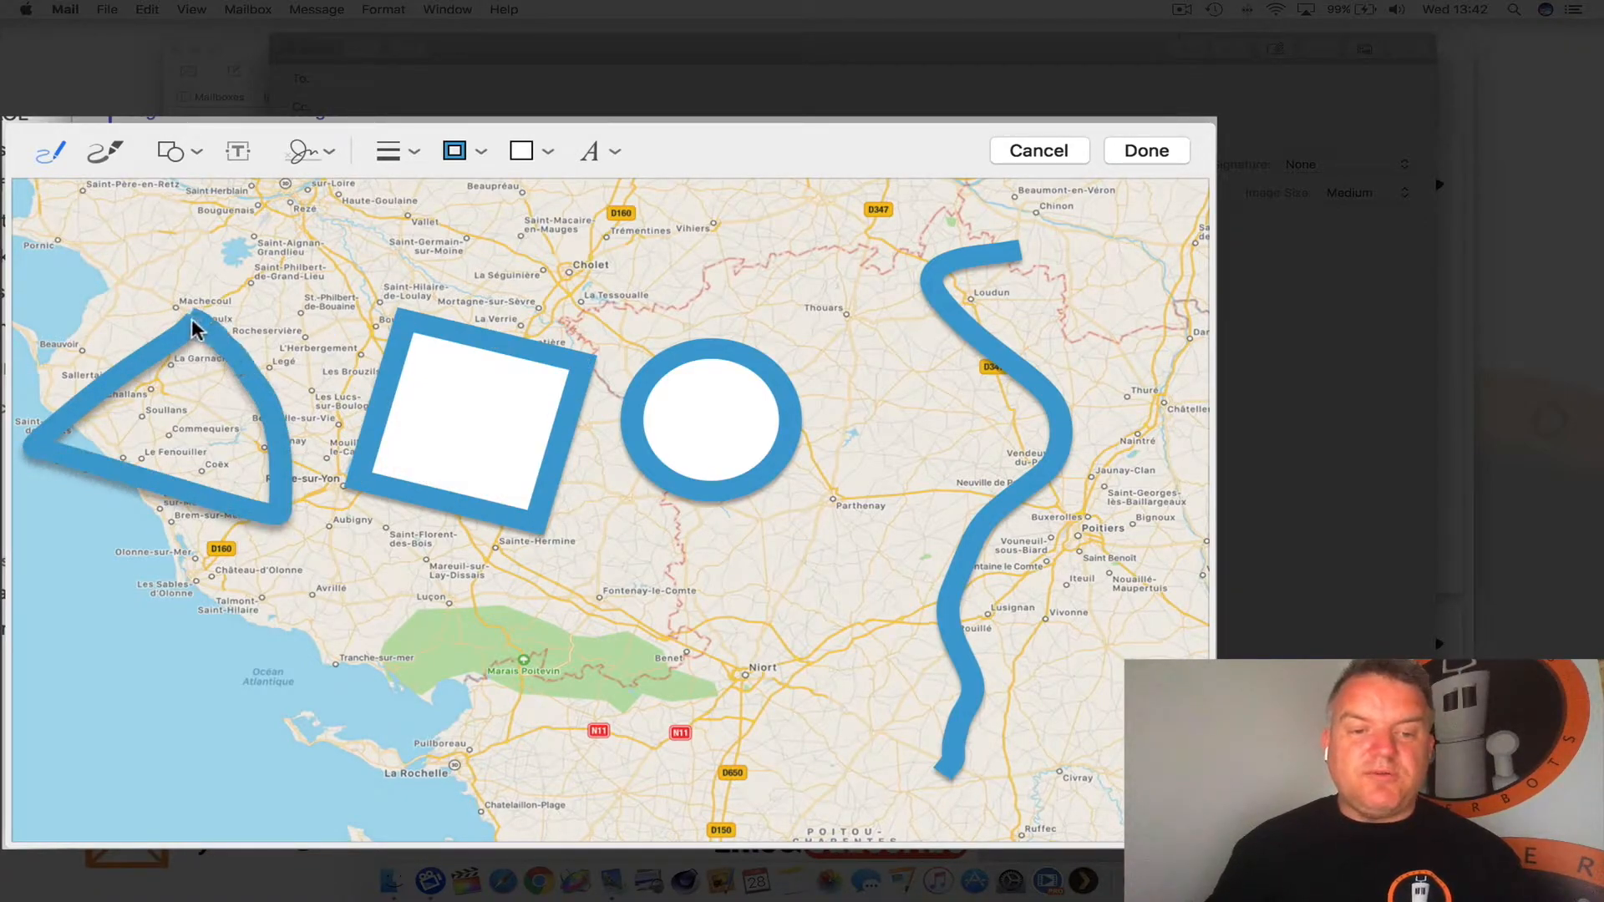
{"action": "left_click_drag", "start_coordinate": [192, 318], "coordinate": [183, 320]}
{"action": "left_click", "coordinate": [52, 304]}
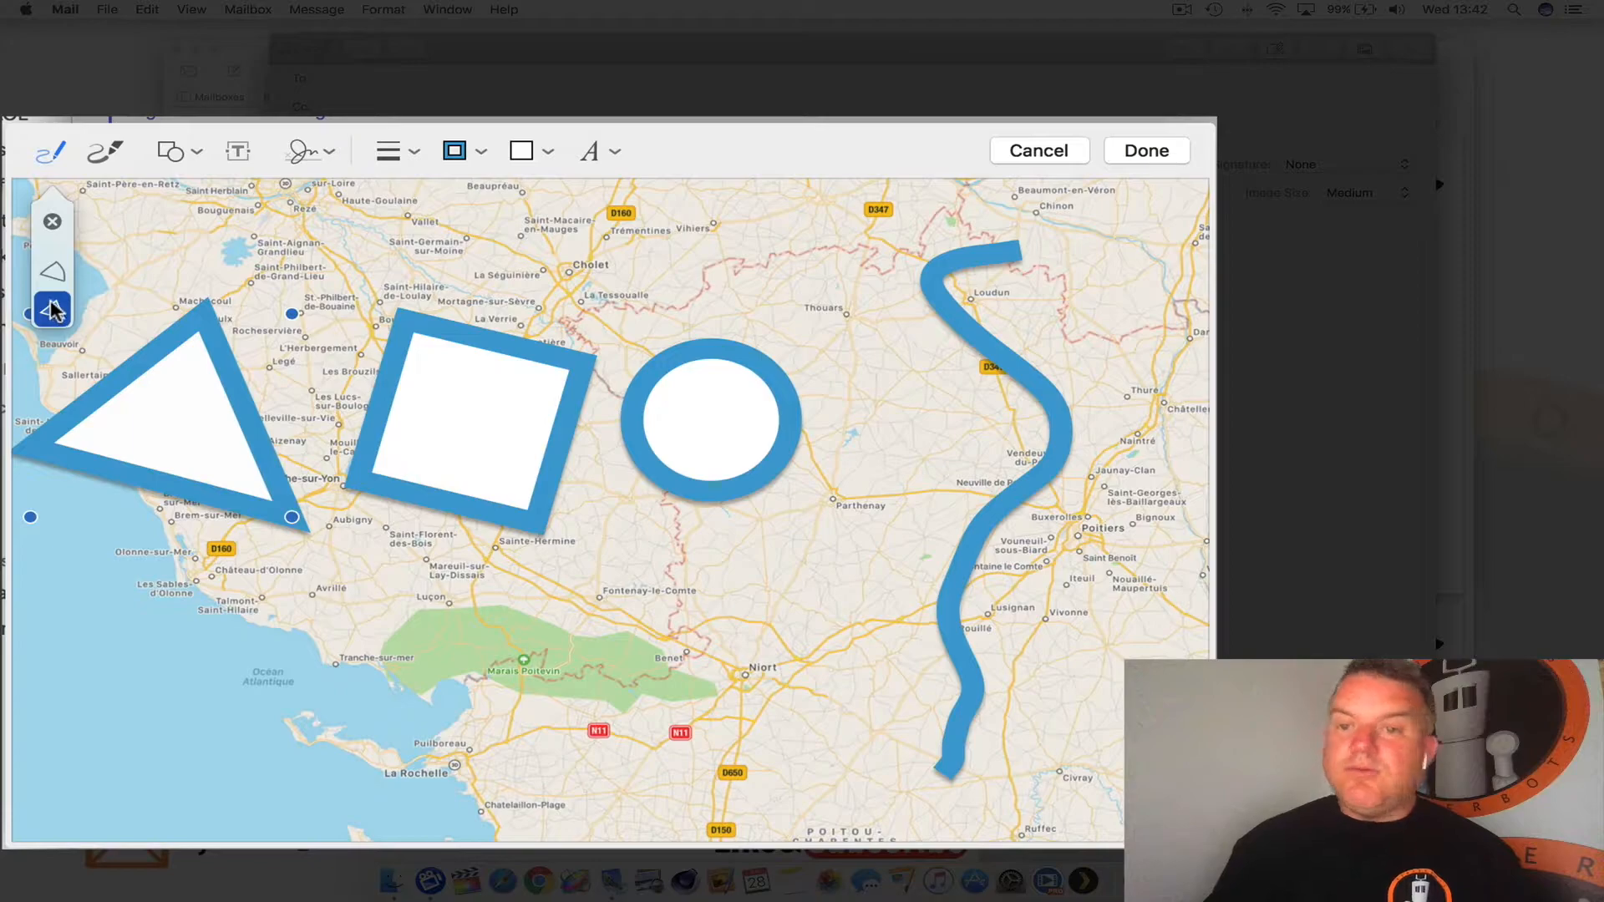
{"action": "left_click_drag", "start_coordinate": [222, 476], "coordinate": [237, 500]}
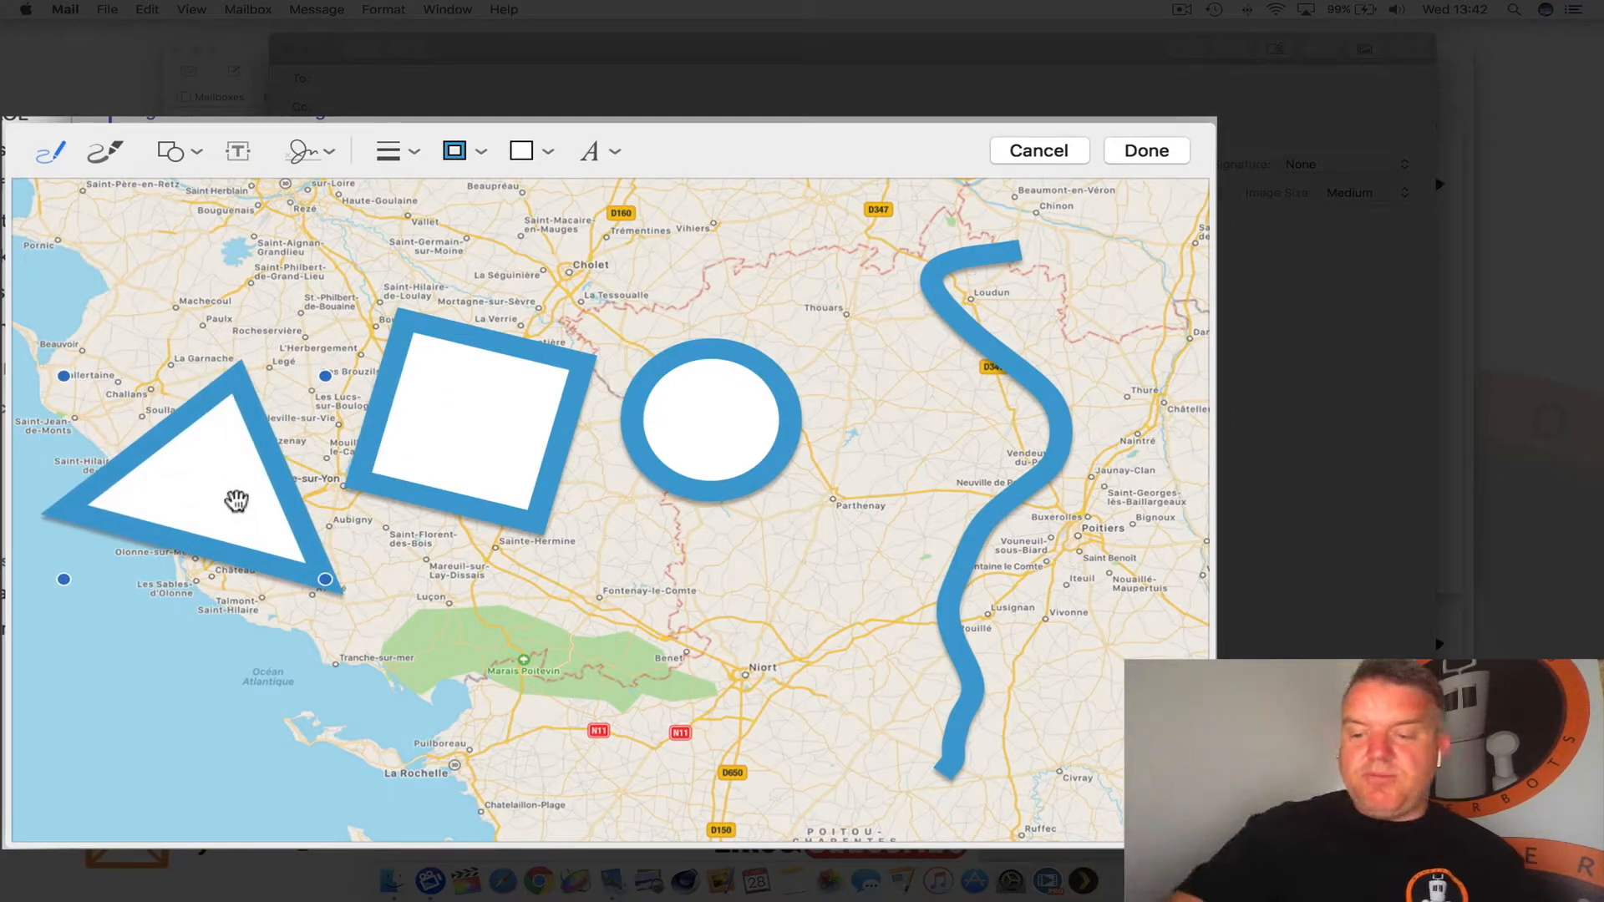
Delete the triangle, square, circle and long wavy line from the map.
{"action": "key", "text": "Delete"}
{"action": "left_click", "coordinate": [437, 419]}
{"action": "key", "text": "Delete"}
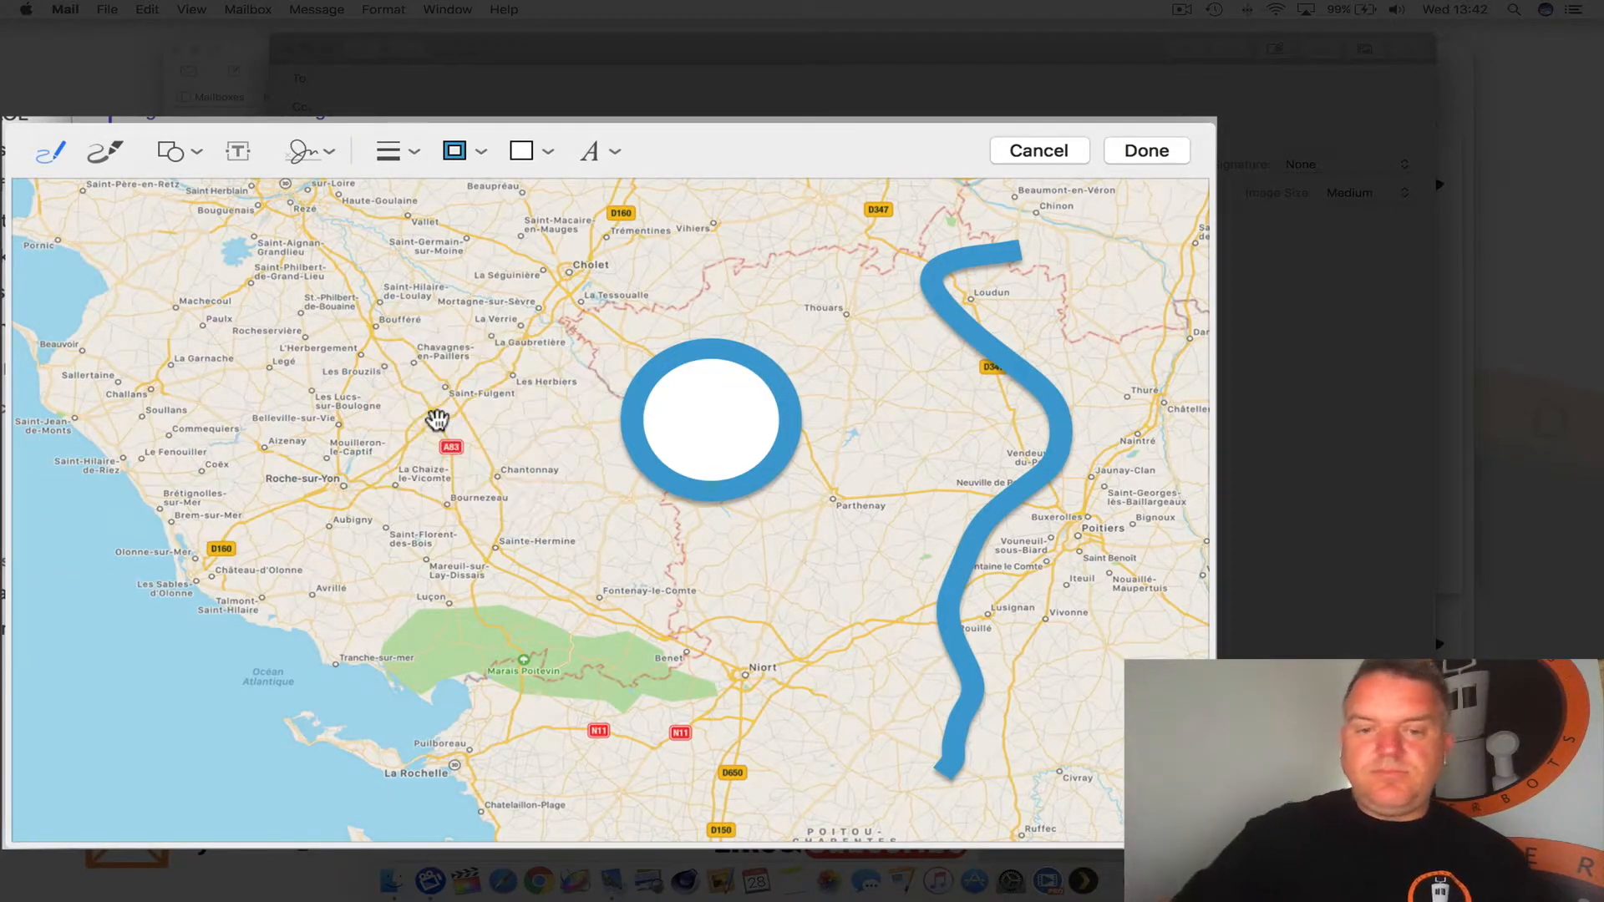
{"action": "left_click", "coordinate": [752, 416]}
{"action": "key", "text": "Delete"}
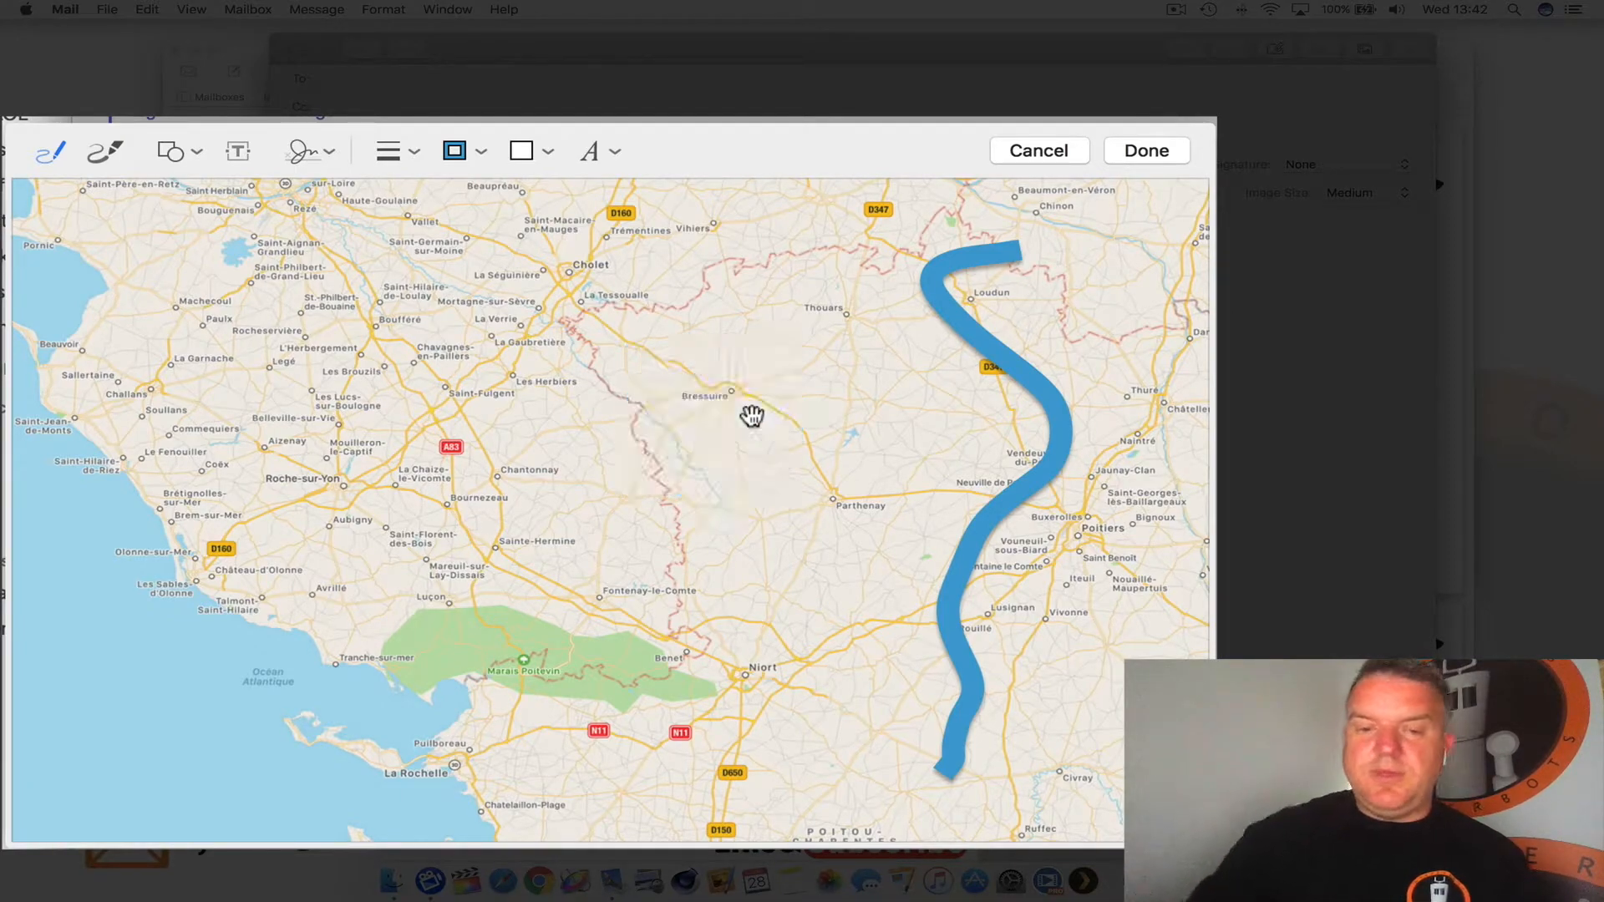
{"action": "left_click", "coordinate": [1069, 425]}
{"action": "key", "text": "Delete"}
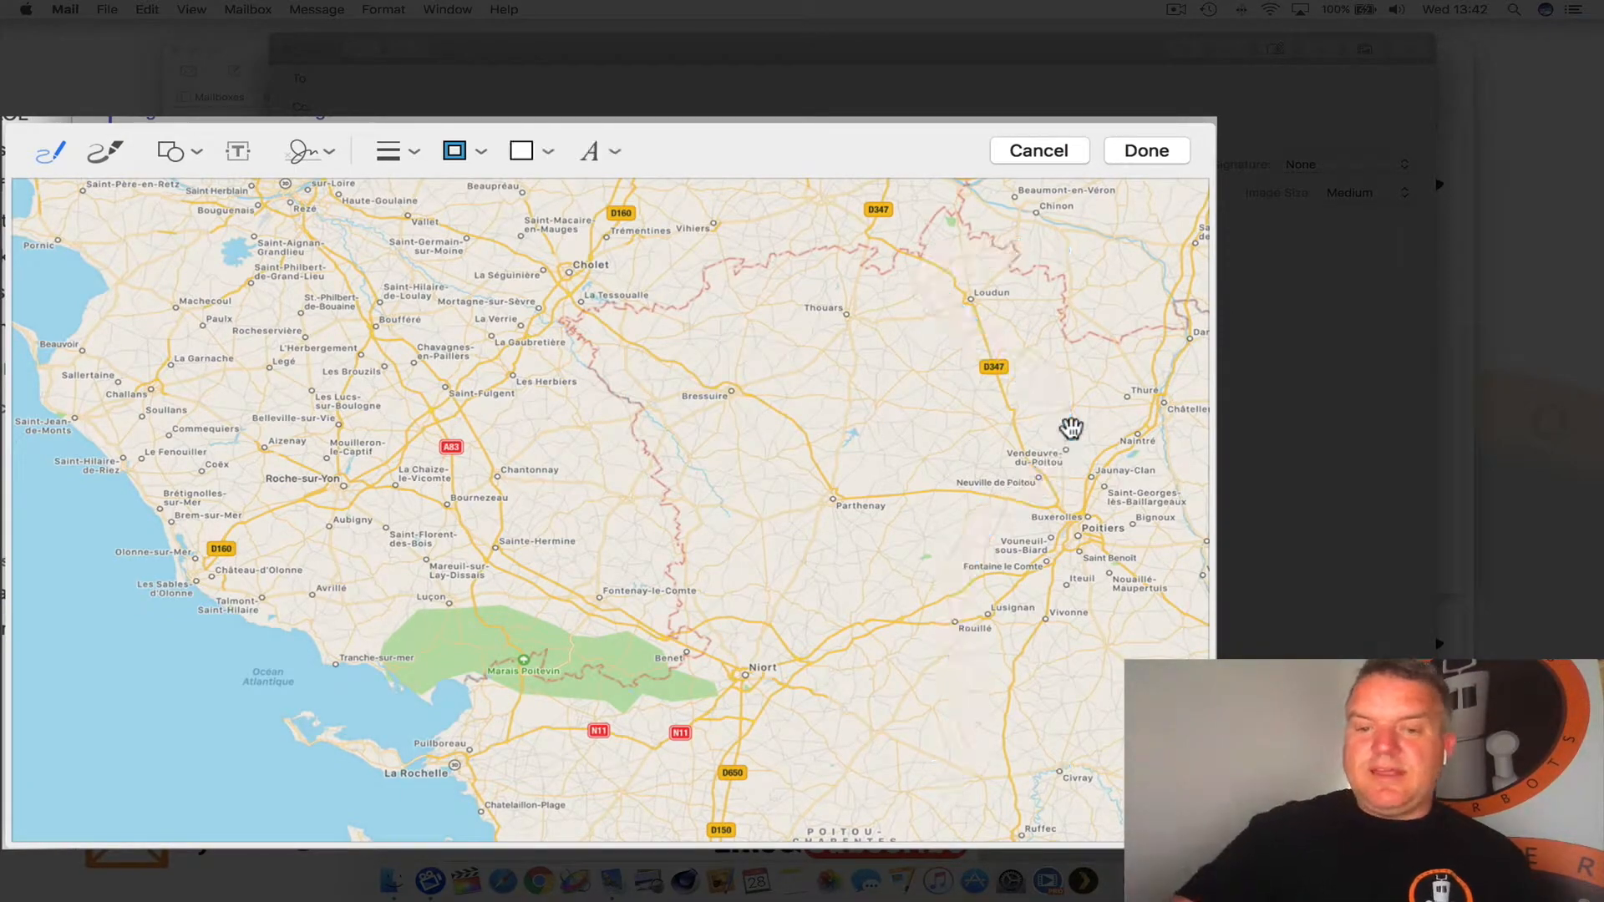
Sketch a winding line from Thouars past Bressuire and Parthenay to east of Niort and colour it red.
{"action": "left_click", "coordinate": [39, 152]}
{"action": "mouse_move", "coordinate": [823, 293]}
{"action": "left_mouse_down"}
{"action": "mouse_move", "coordinate": [812, 408]}
{"action": "mouse_move", "coordinate": [911, 664]}
{"action": "left_mouse_up"}
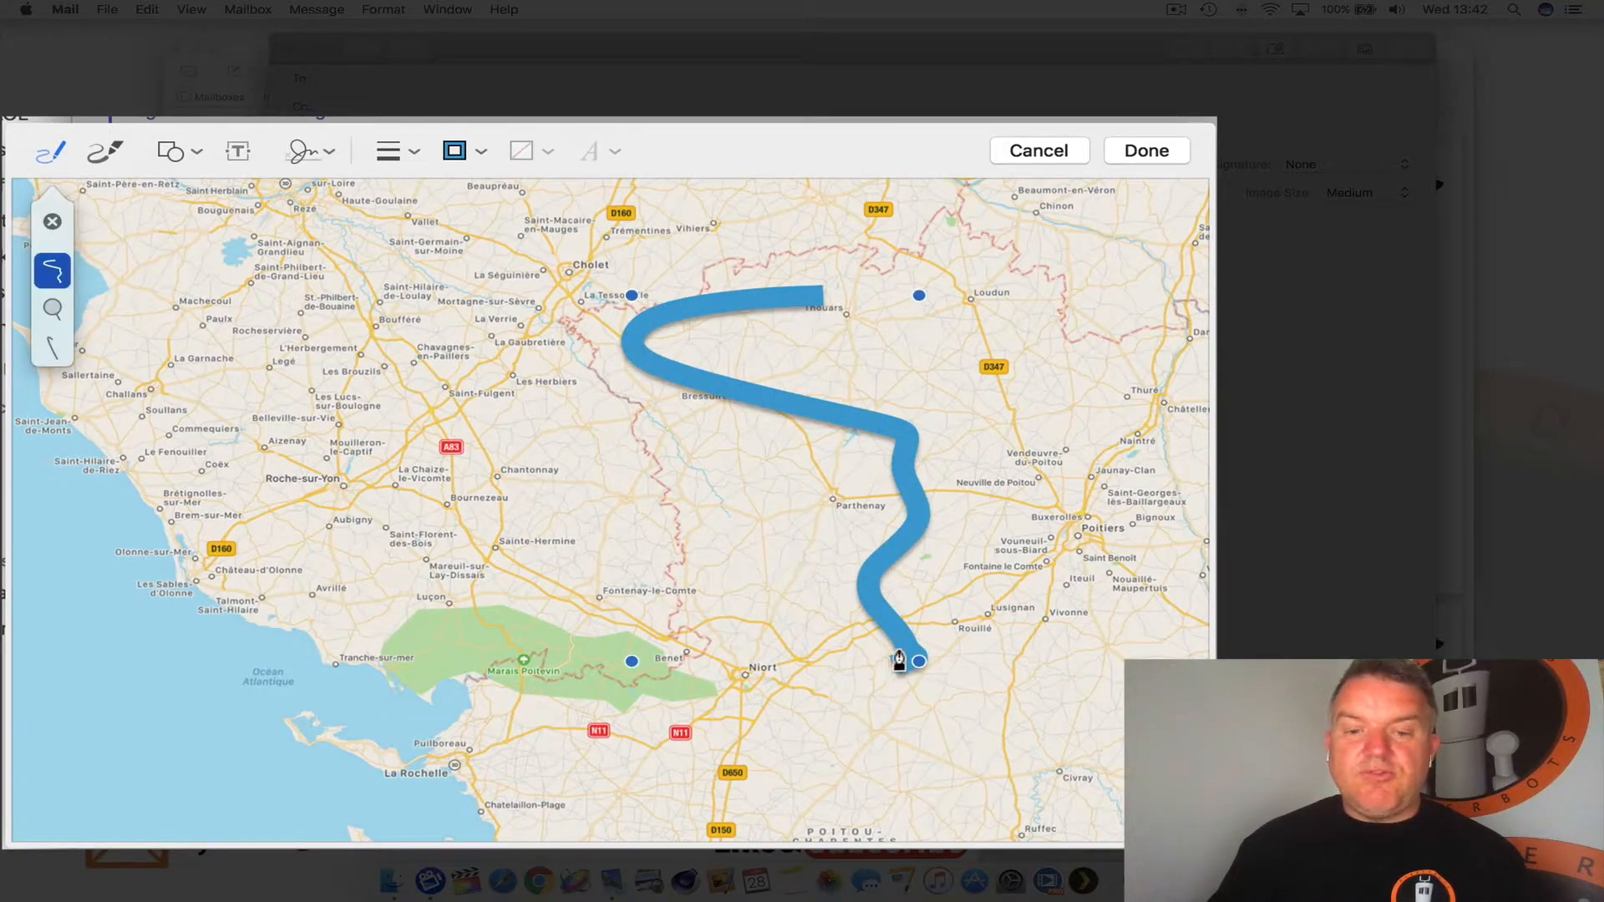
{"action": "left_click", "coordinate": [470, 152]}
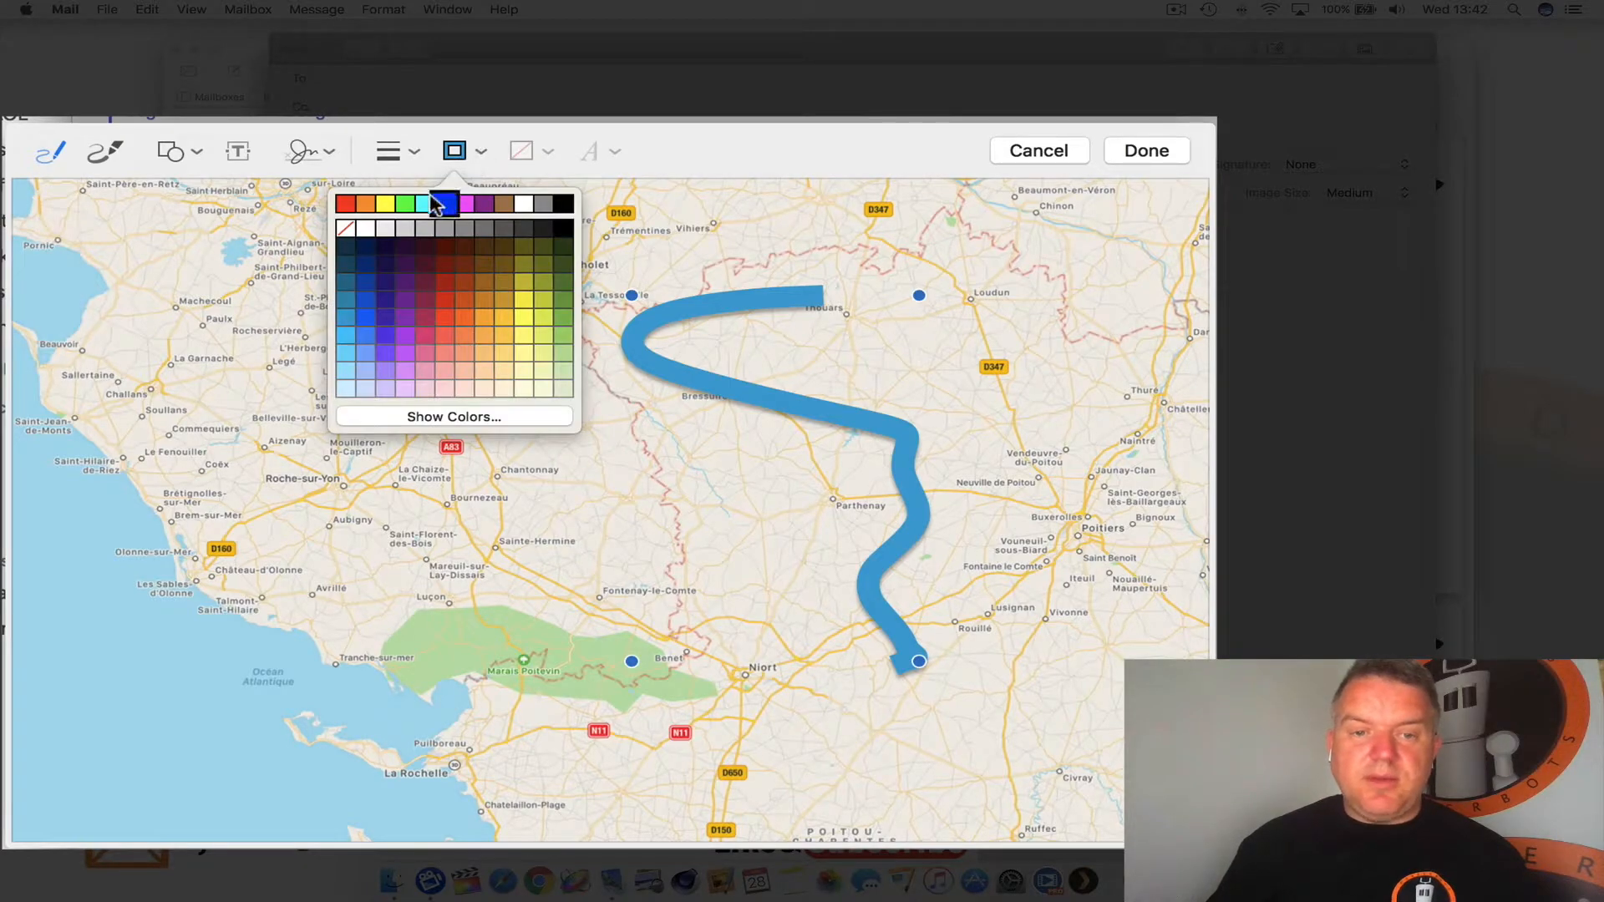
{"action": "left_click", "coordinate": [345, 204]}
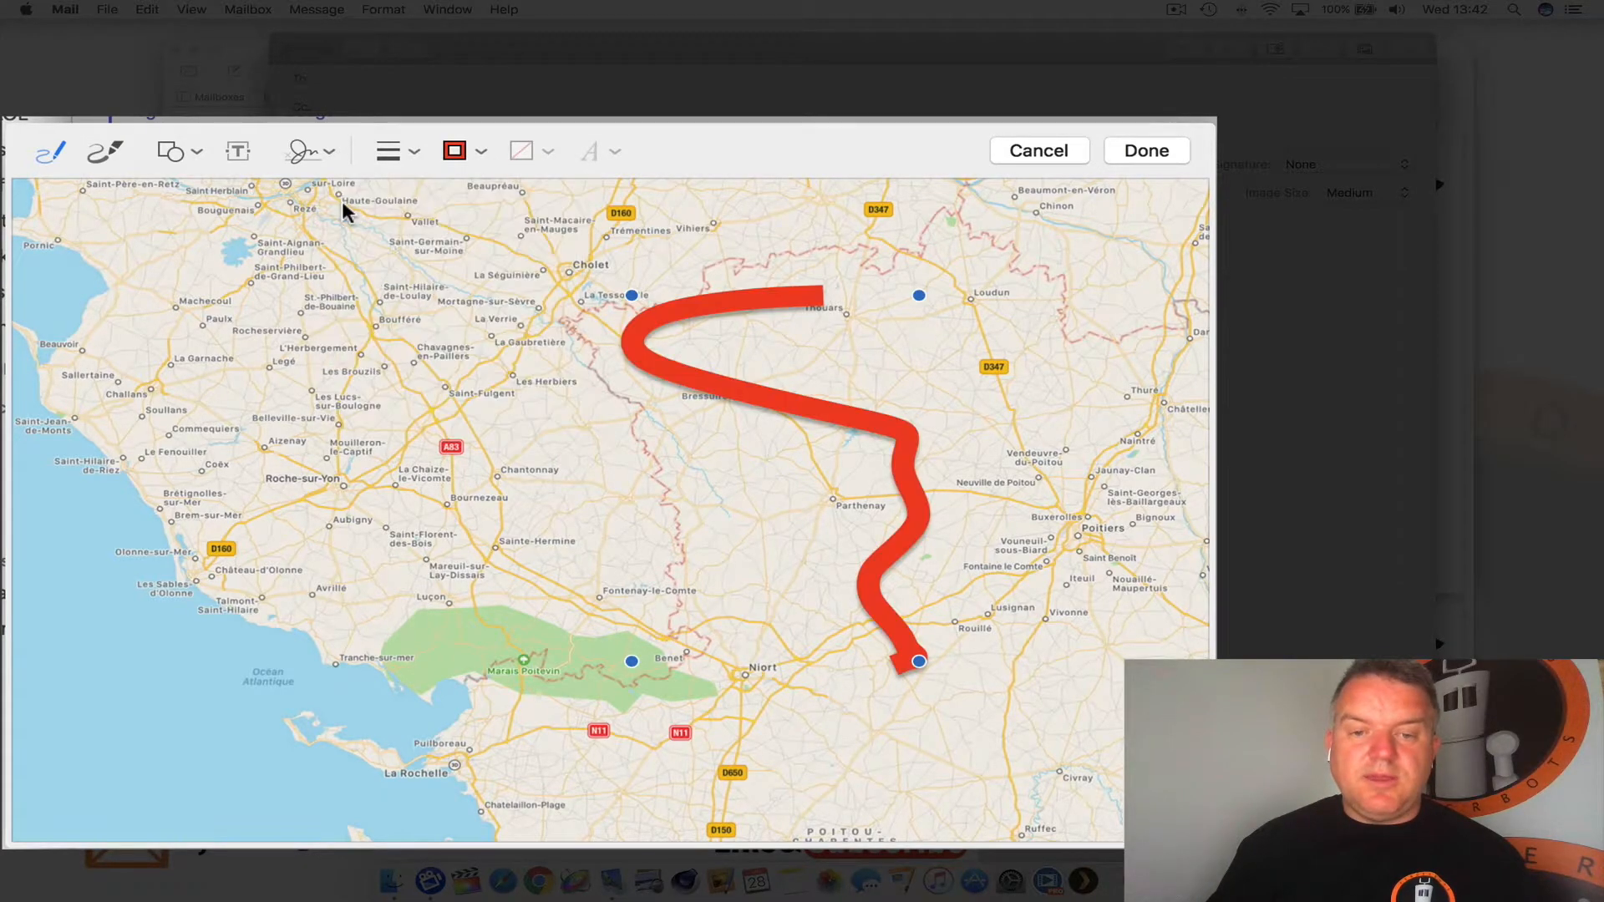
Reduce the red line's thickness to the fifth-thinnest weight and give it a dashed style.
{"action": "left_click", "coordinate": [410, 155]}
{"action": "left_click", "coordinate": [396, 274]}
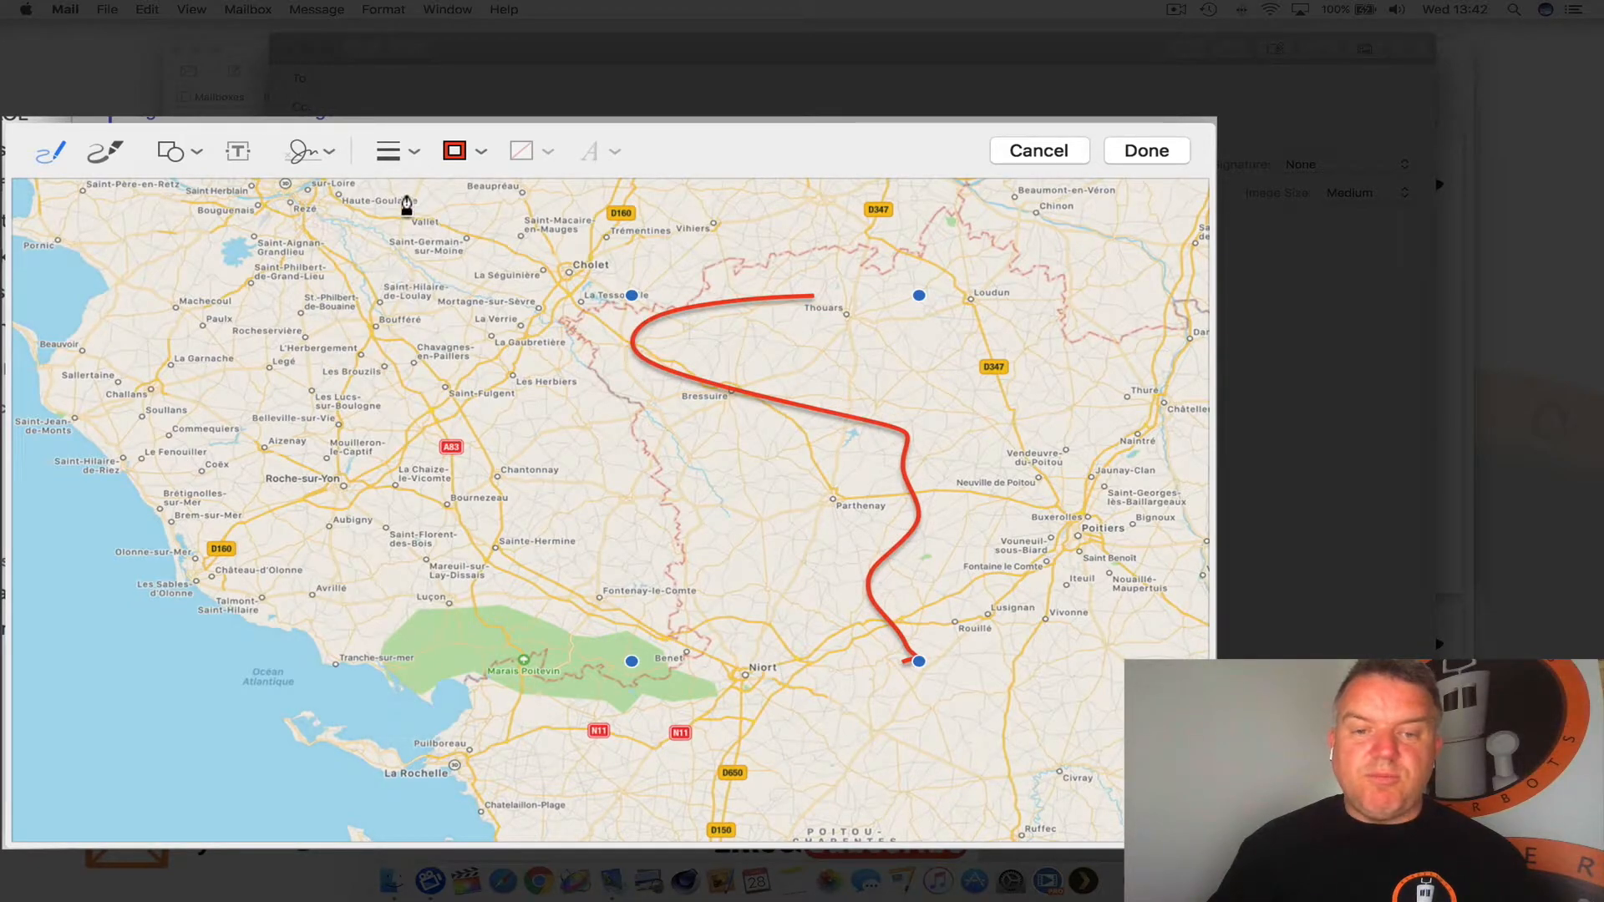
{"action": "left_click", "coordinate": [409, 155]}
{"action": "left_click", "coordinate": [397, 333]}
{"action": "left_click", "coordinate": [413, 154]}
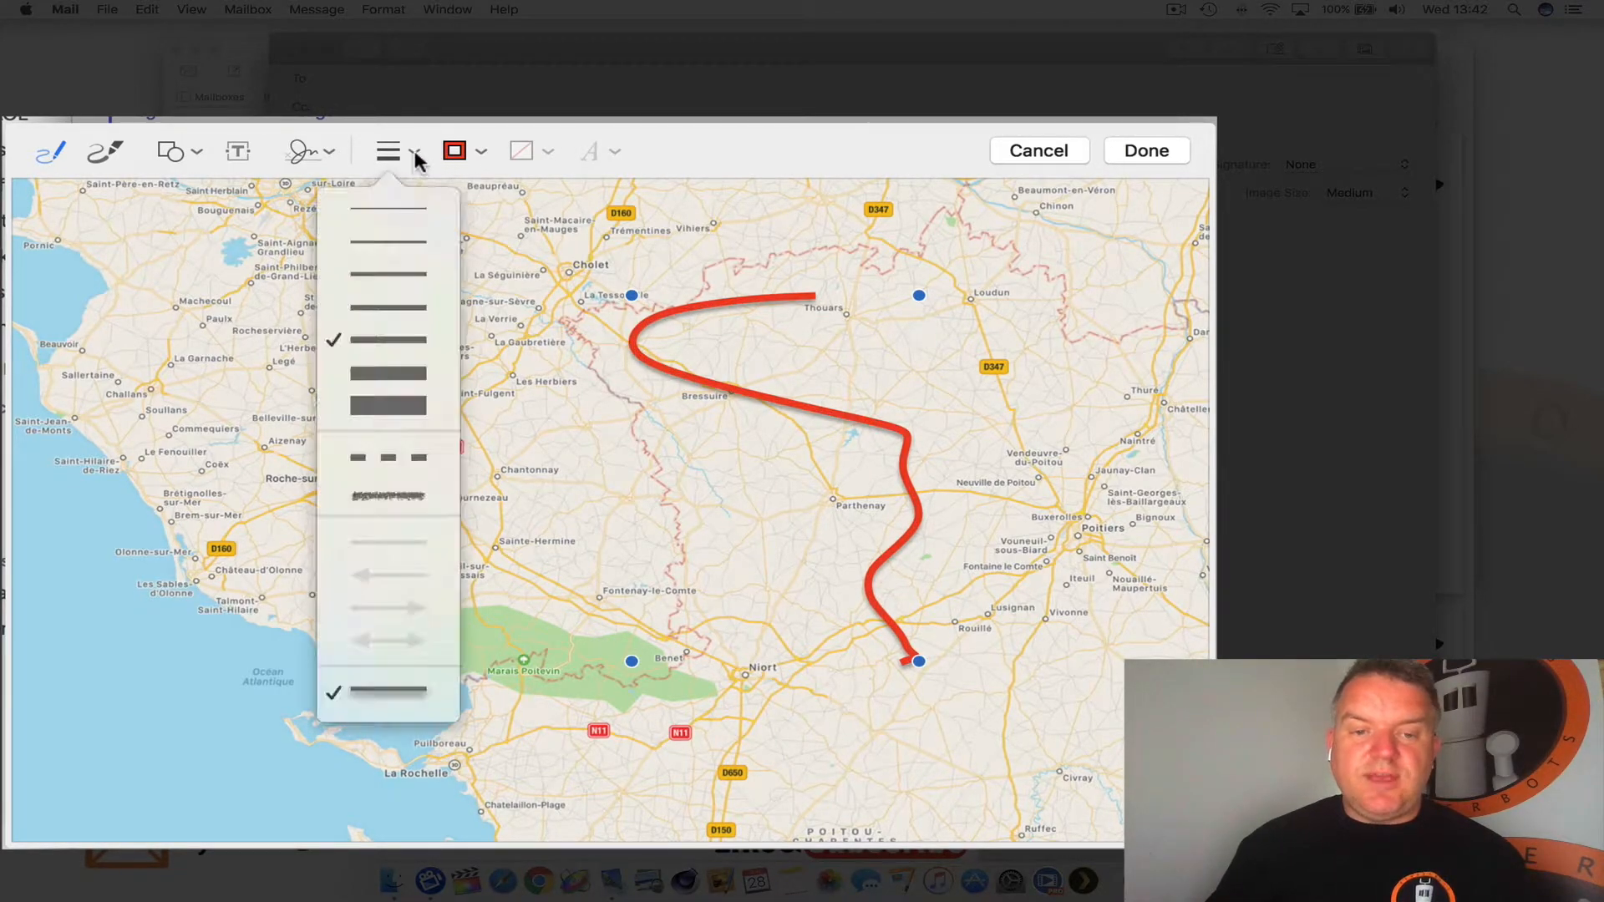
{"action": "left_click", "coordinate": [398, 461]}
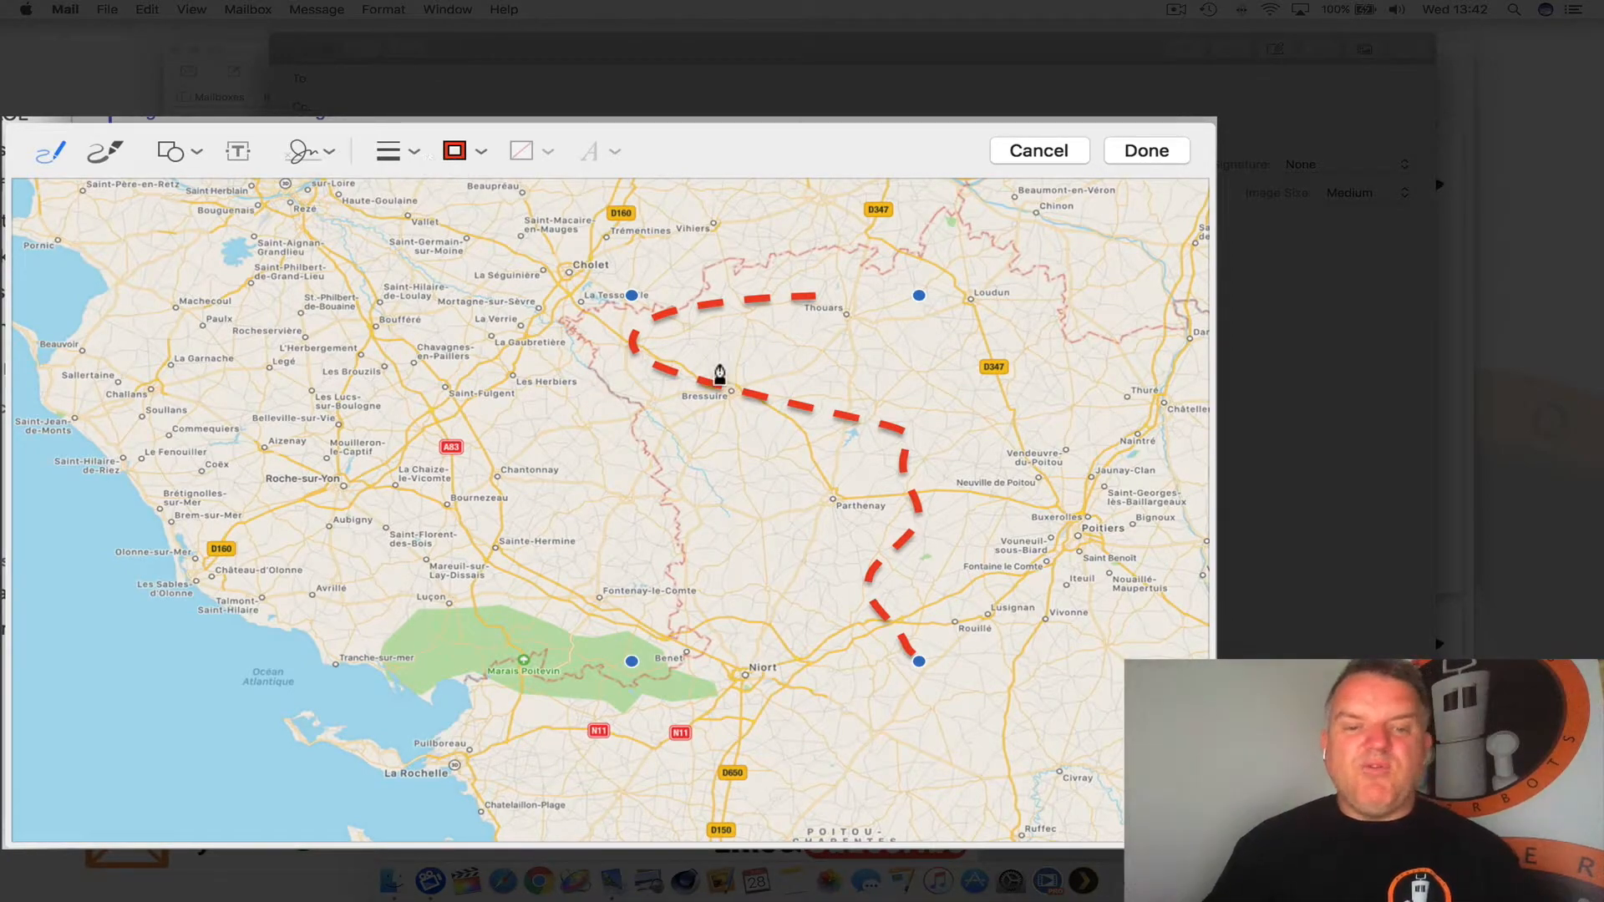
Replace the dashed line with sketched regular shapes: an oval at Bressuire, a square north-west of Poitiers and a triangle at Niort.
{"action": "key", "text": "BackSpace"}
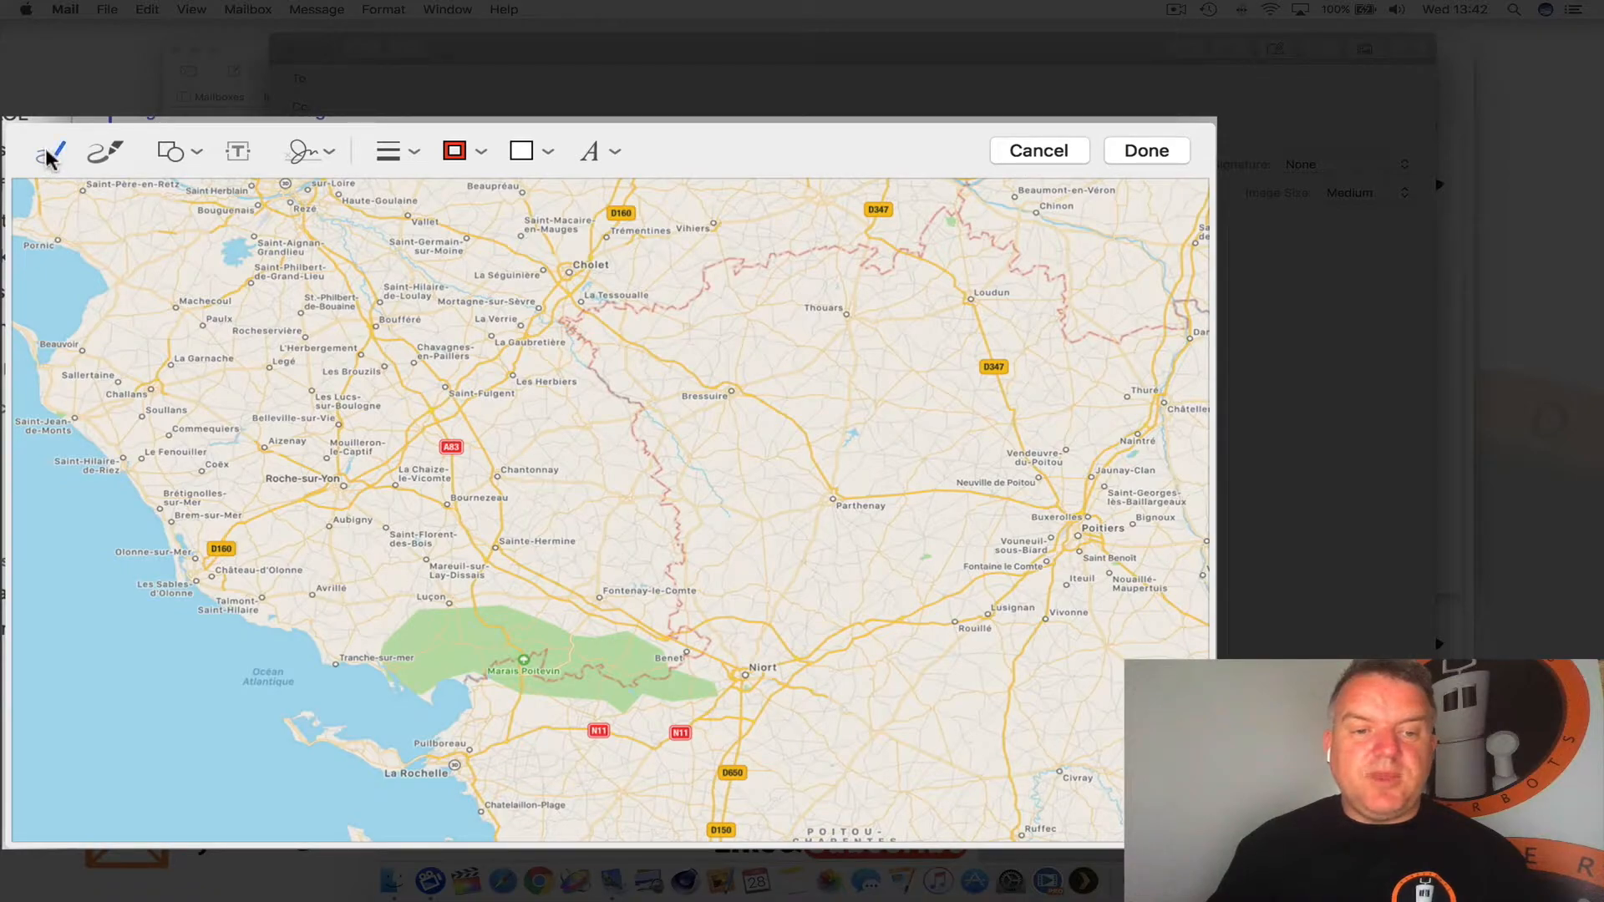
{"action": "left_click_drag", "start_coordinate": [692, 332], "coordinate": [614, 411]}
{"action": "mouse_move", "coordinate": [915, 357]}
{"action": "left_mouse_down"}
{"action": "mouse_move", "coordinate": [1062, 368]}
{"action": "mouse_move", "coordinate": [948, 511]}
{"action": "left_mouse_up"}
{"action": "left_click_drag", "start_coordinate": [924, 410], "coordinate": [919, 367]}
{"action": "mouse_move", "coordinate": [735, 545]}
{"action": "left_mouse_down"}
{"action": "mouse_move", "coordinate": [870, 749]}
{"action": "mouse_move", "coordinate": [700, 505]}
{"action": "left_mouse_up"}
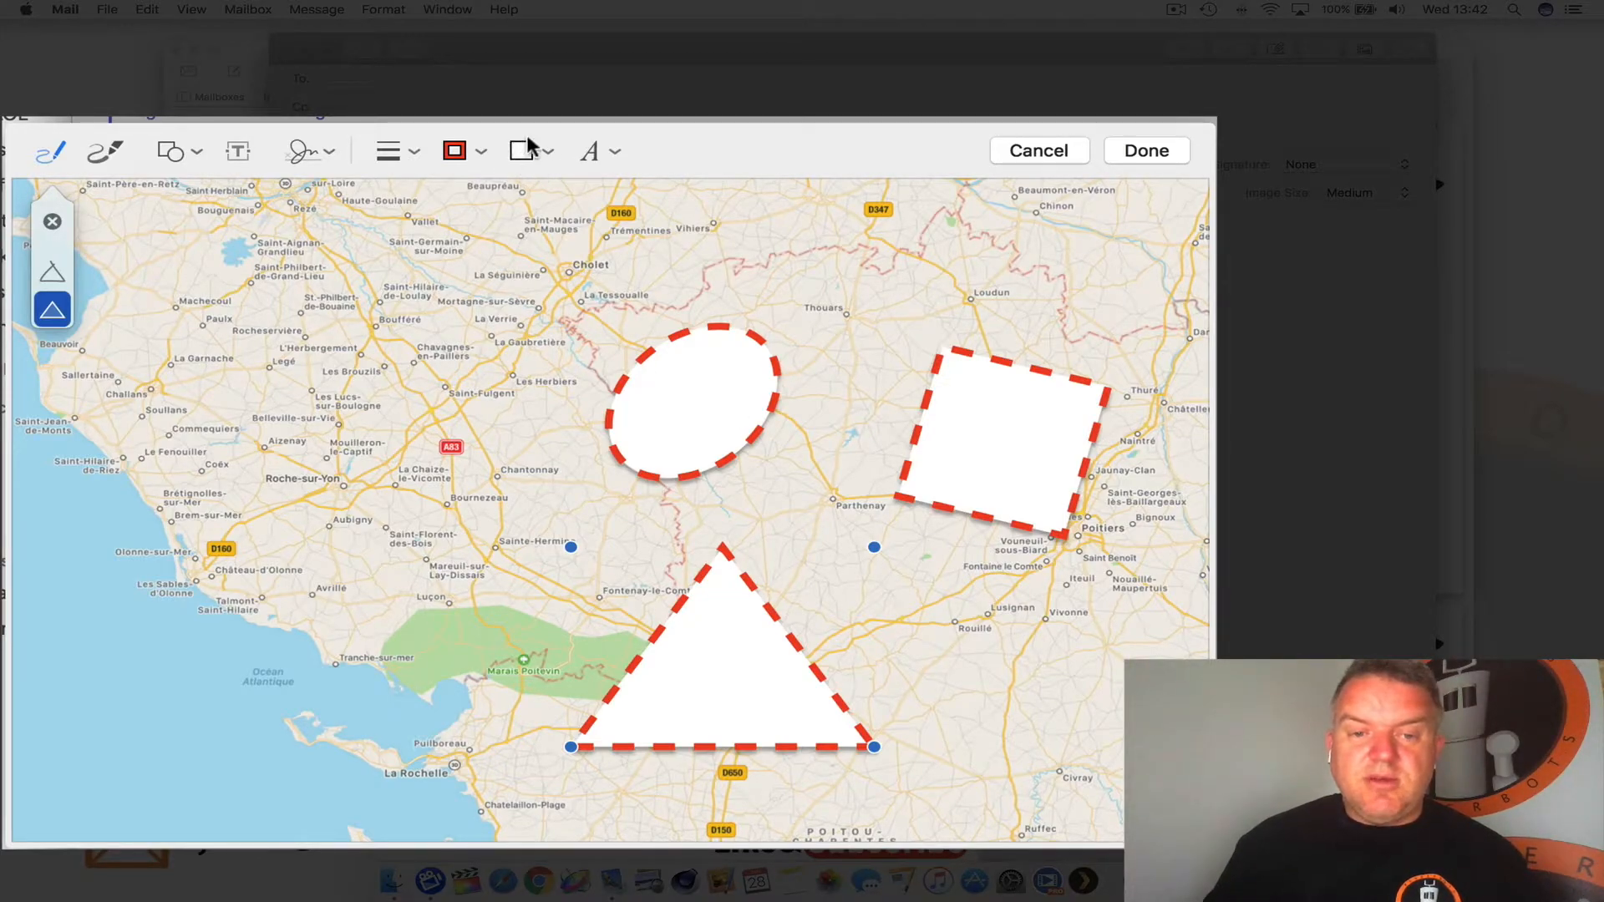
Remove the triangle's fill colour and move it north-west over Saint-Fulgent.
{"action": "left_click", "coordinate": [548, 152]}
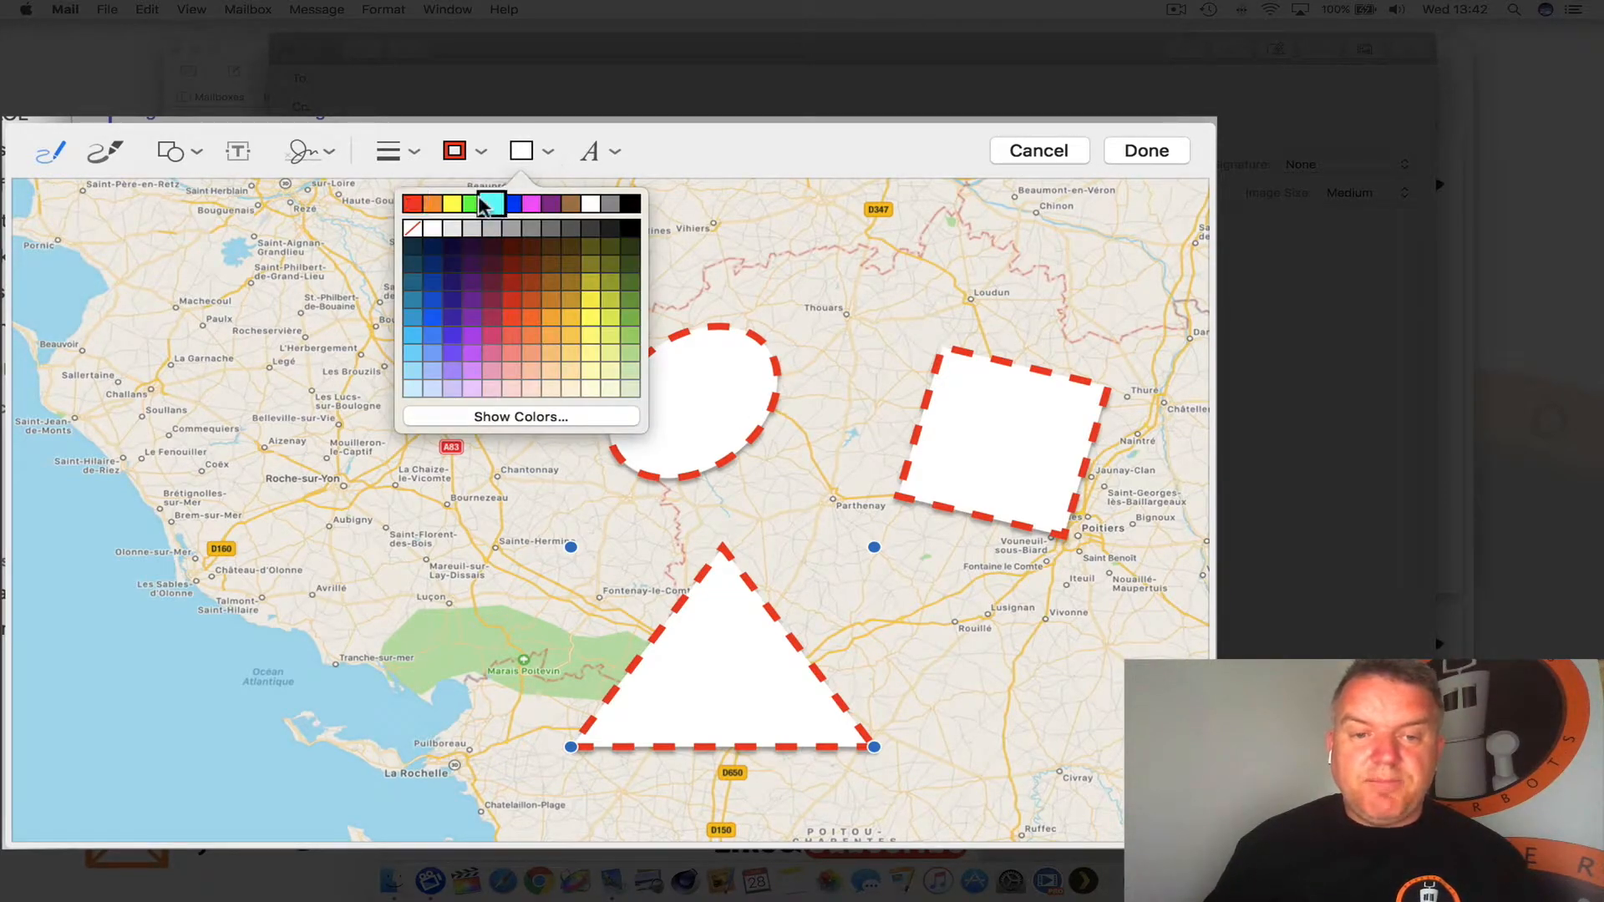
{"action": "left_click", "coordinate": [413, 232]}
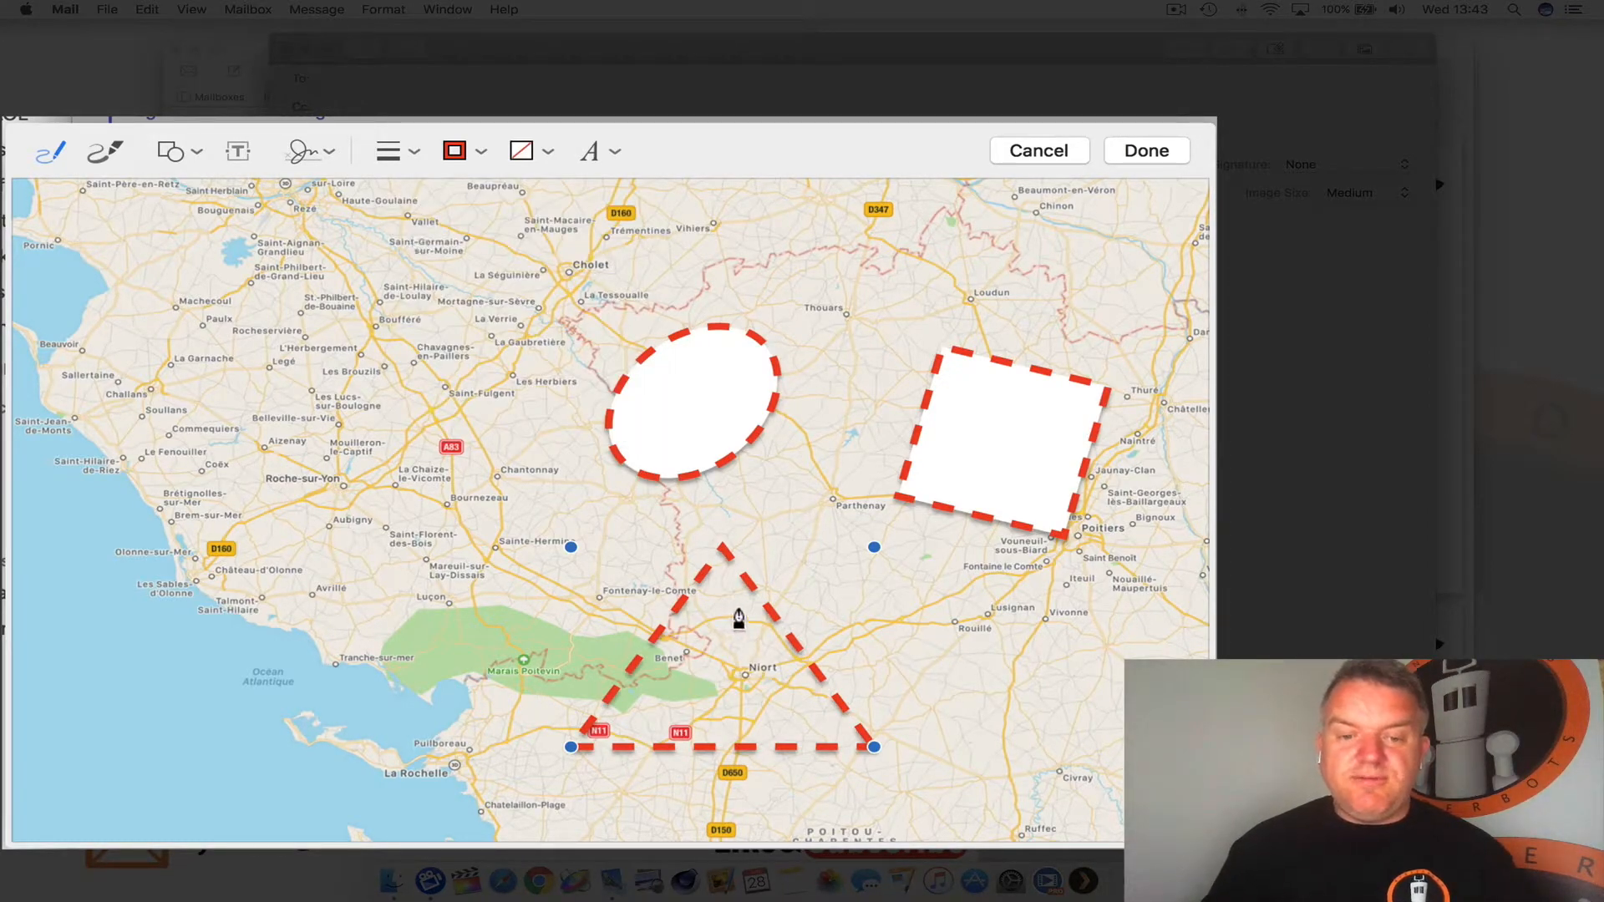
{"action": "left_click_drag", "start_coordinate": [752, 591], "coordinate": [452, 282]}
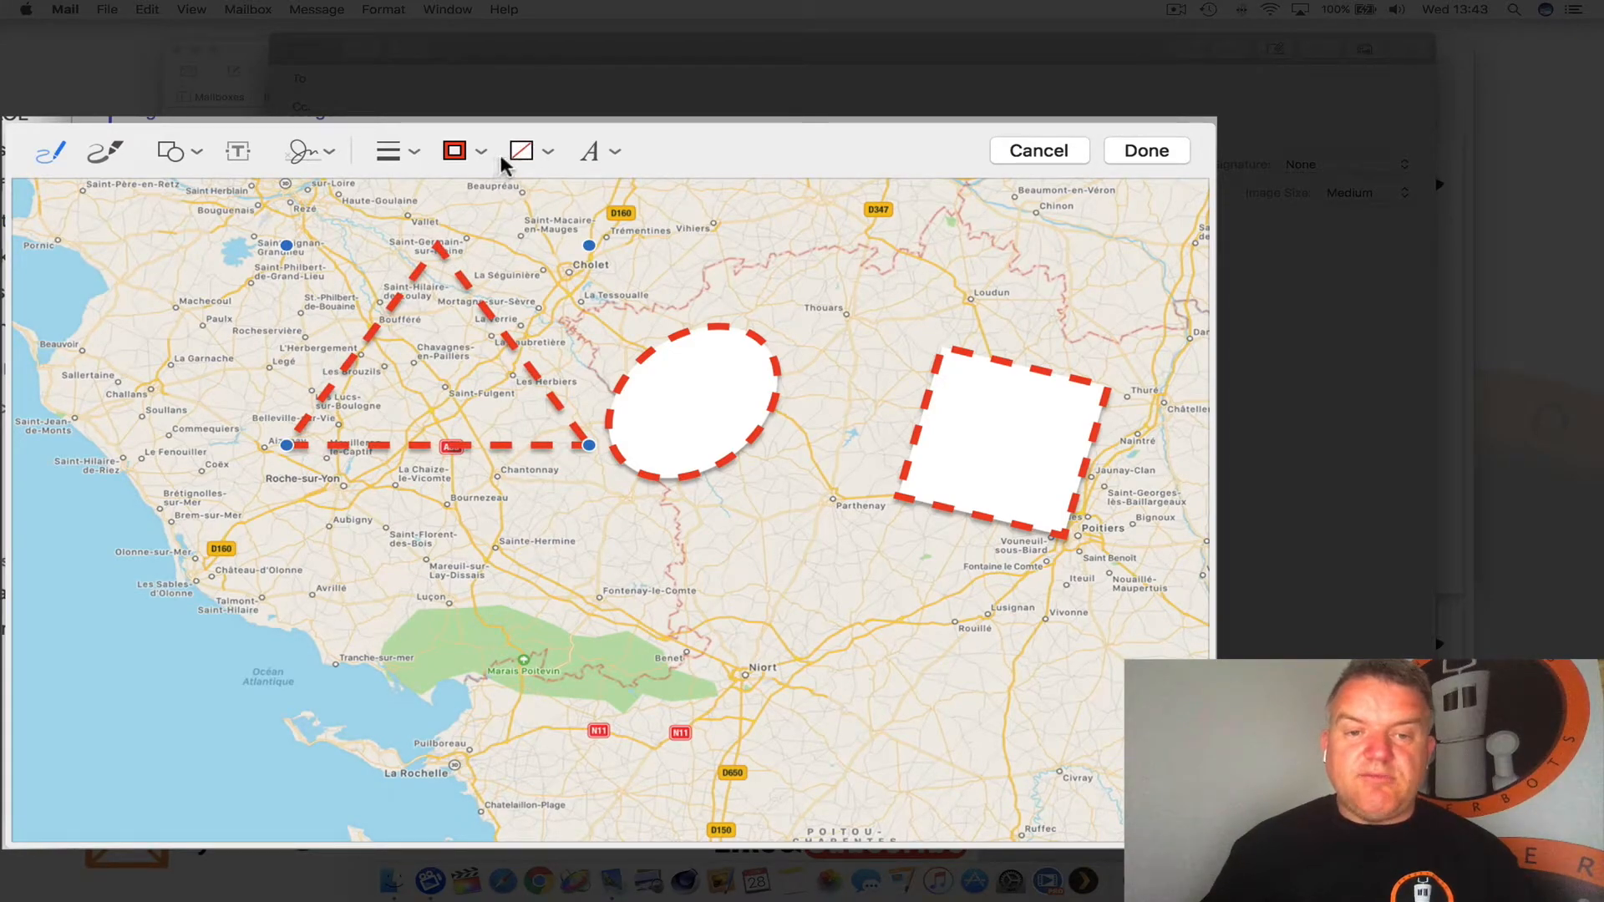
Remove the oval's fill colour, shrink it to a small circle and centre it on Bressuire.
{"action": "left_click", "coordinate": [719, 369]}
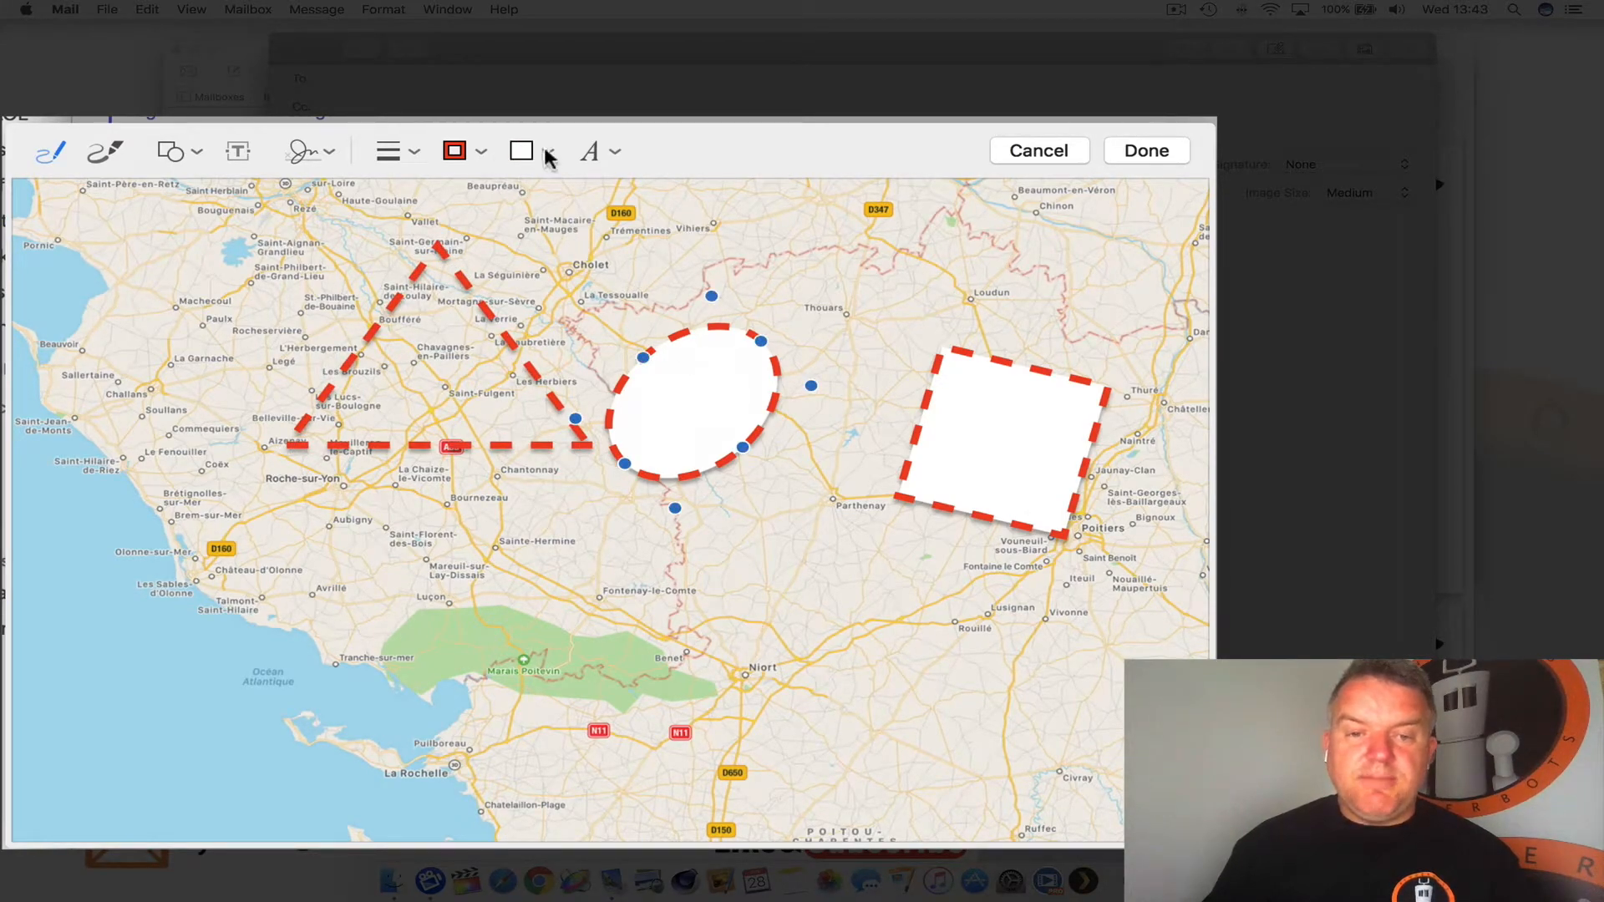
{"action": "left_click", "coordinate": [549, 152]}
{"action": "left_click", "coordinate": [414, 227]}
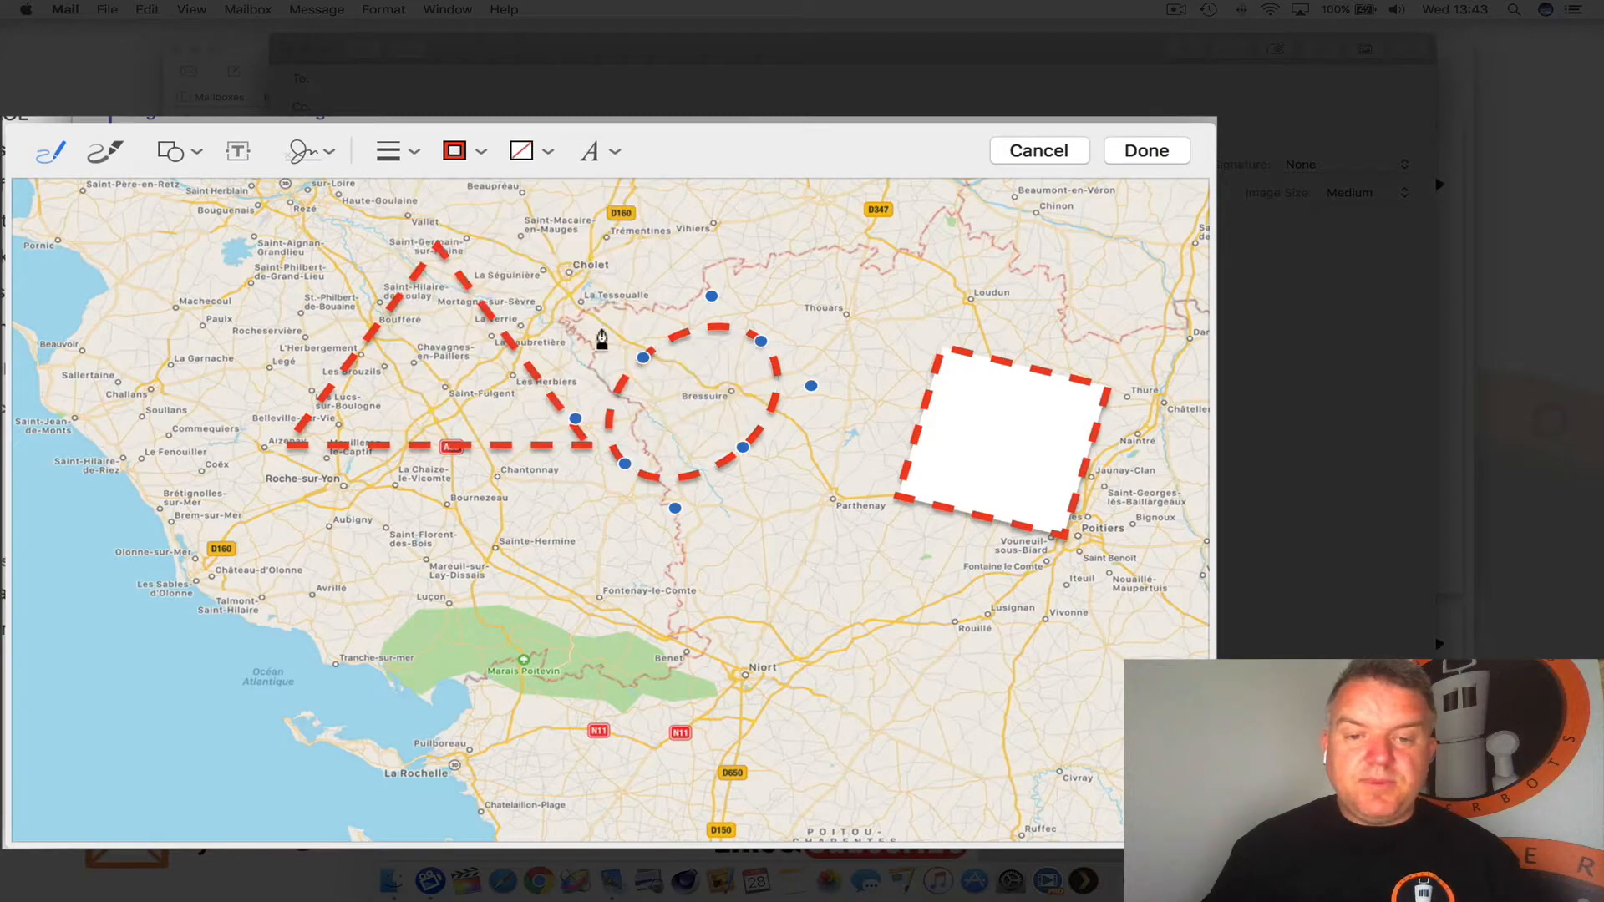
{"action": "left_click_drag", "start_coordinate": [711, 296], "coordinate": [681, 371]}
{"action": "left_click_drag", "start_coordinate": [685, 451], "coordinate": [732, 398]}
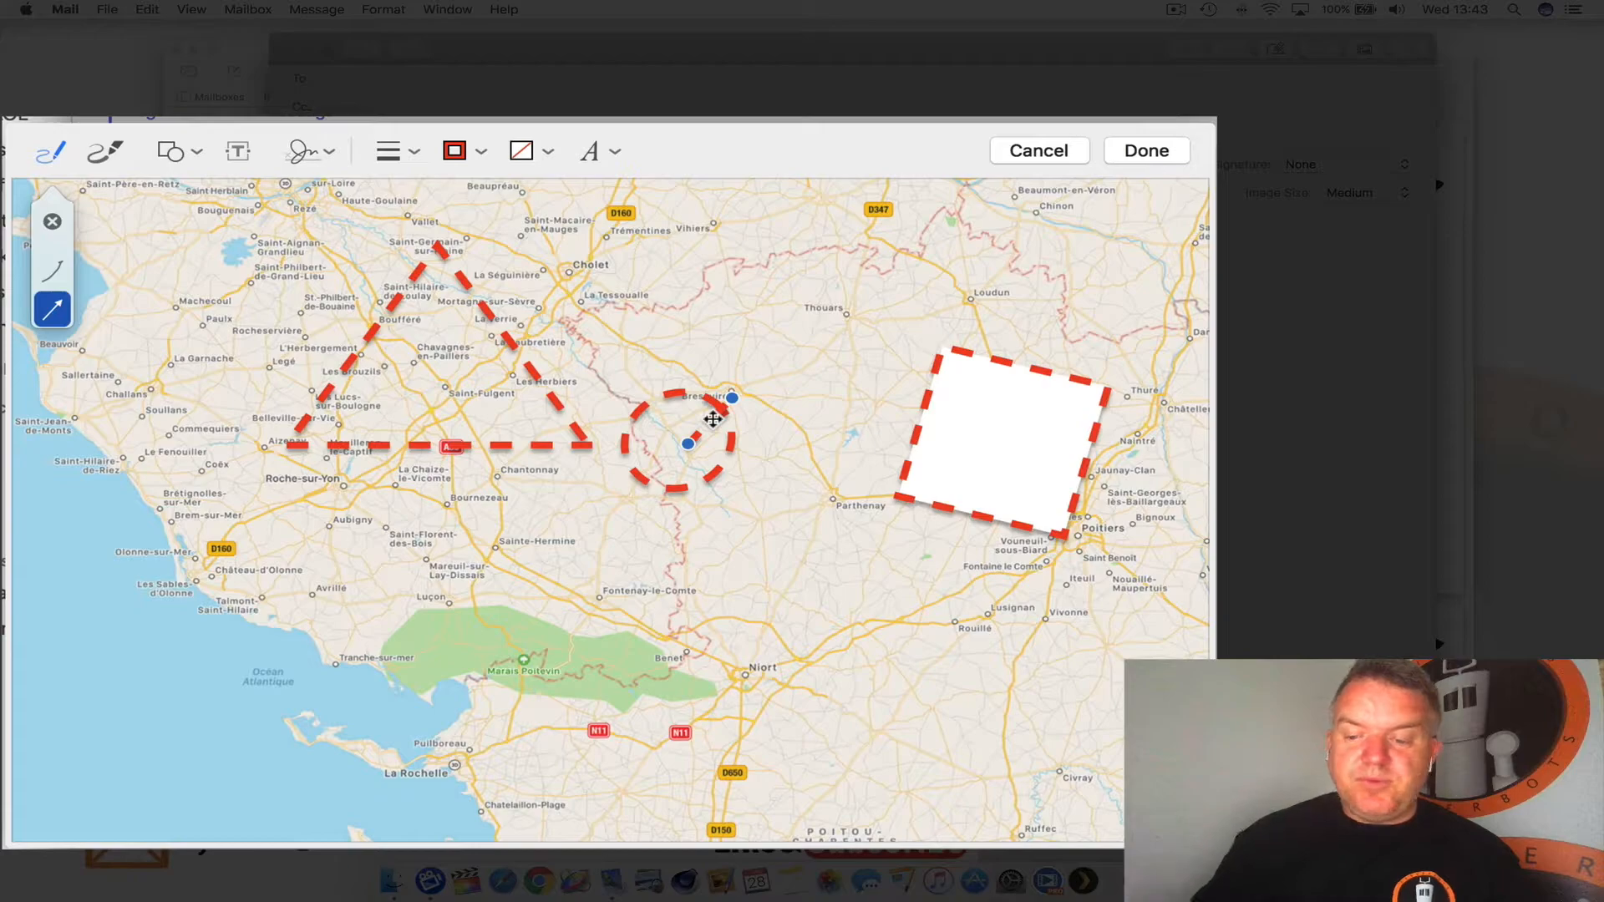
{"action": "key", "text": "BackSpace"}
{"action": "left_click", "coordinate": [730, 403]}
{"action": "left_click_drag", "start_coordinate": [732, 404], "coordinate": [759, 354]}
Remove the square's fill colour and move it south-west over Parthenay.
{"action": "left_click", "coordinate": [1002, 373]}
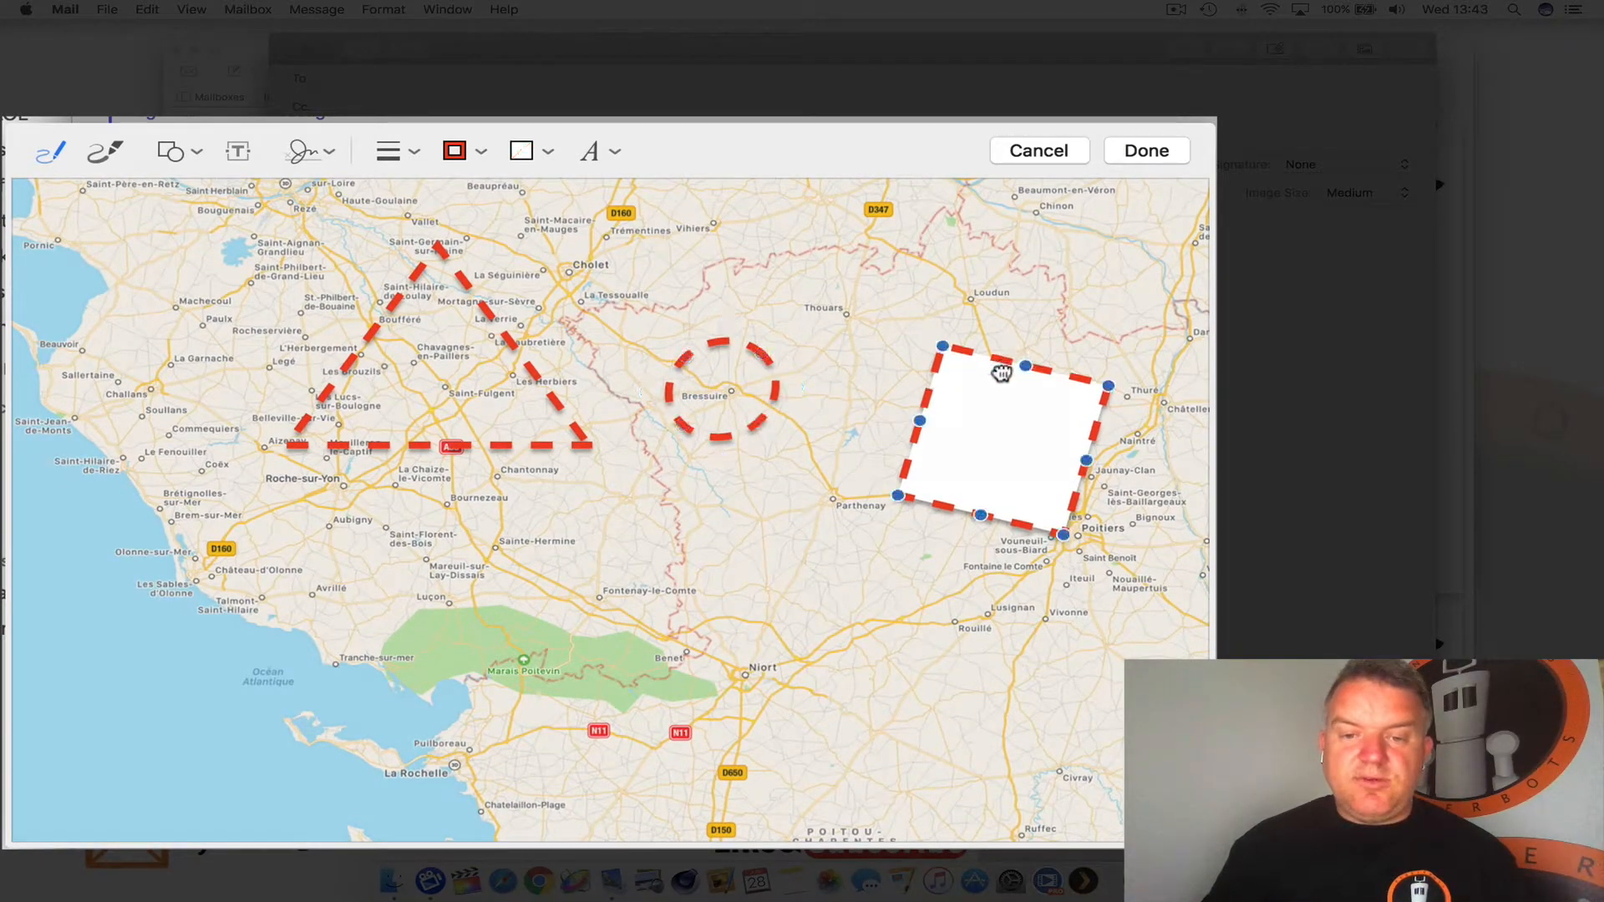
{"action": "left_click", "coordinate": [544, 152]}
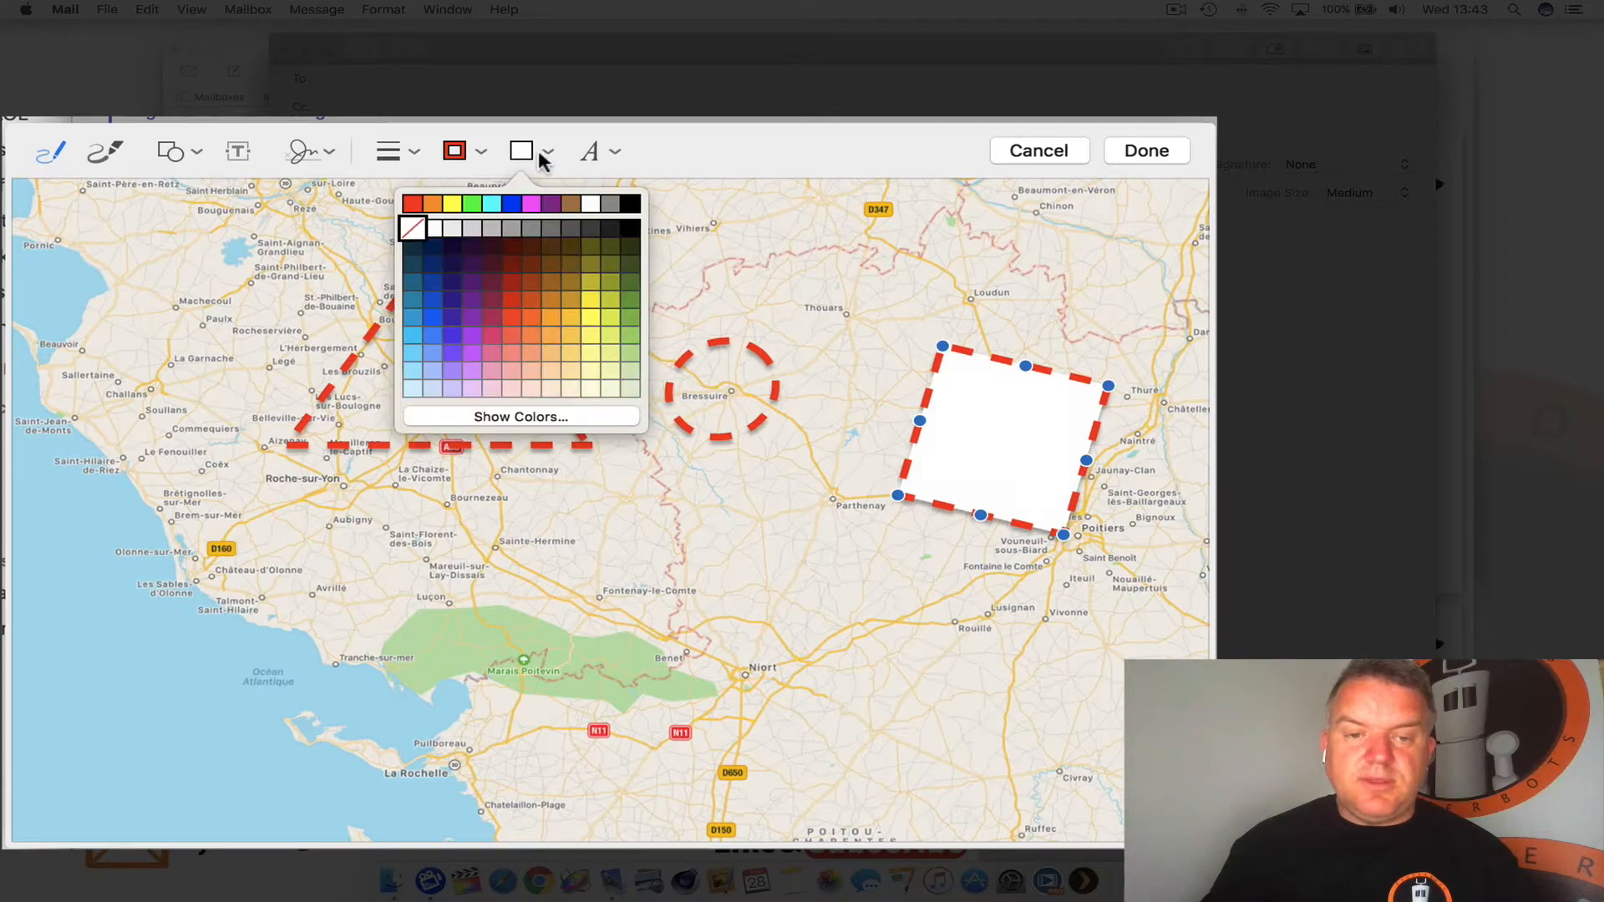
{"action": "left_click", "coordinate": [418, 229]}
{"action": "left_click_drag", "start_coordinate": [1036, 368], "coordinate": [925, 434]}
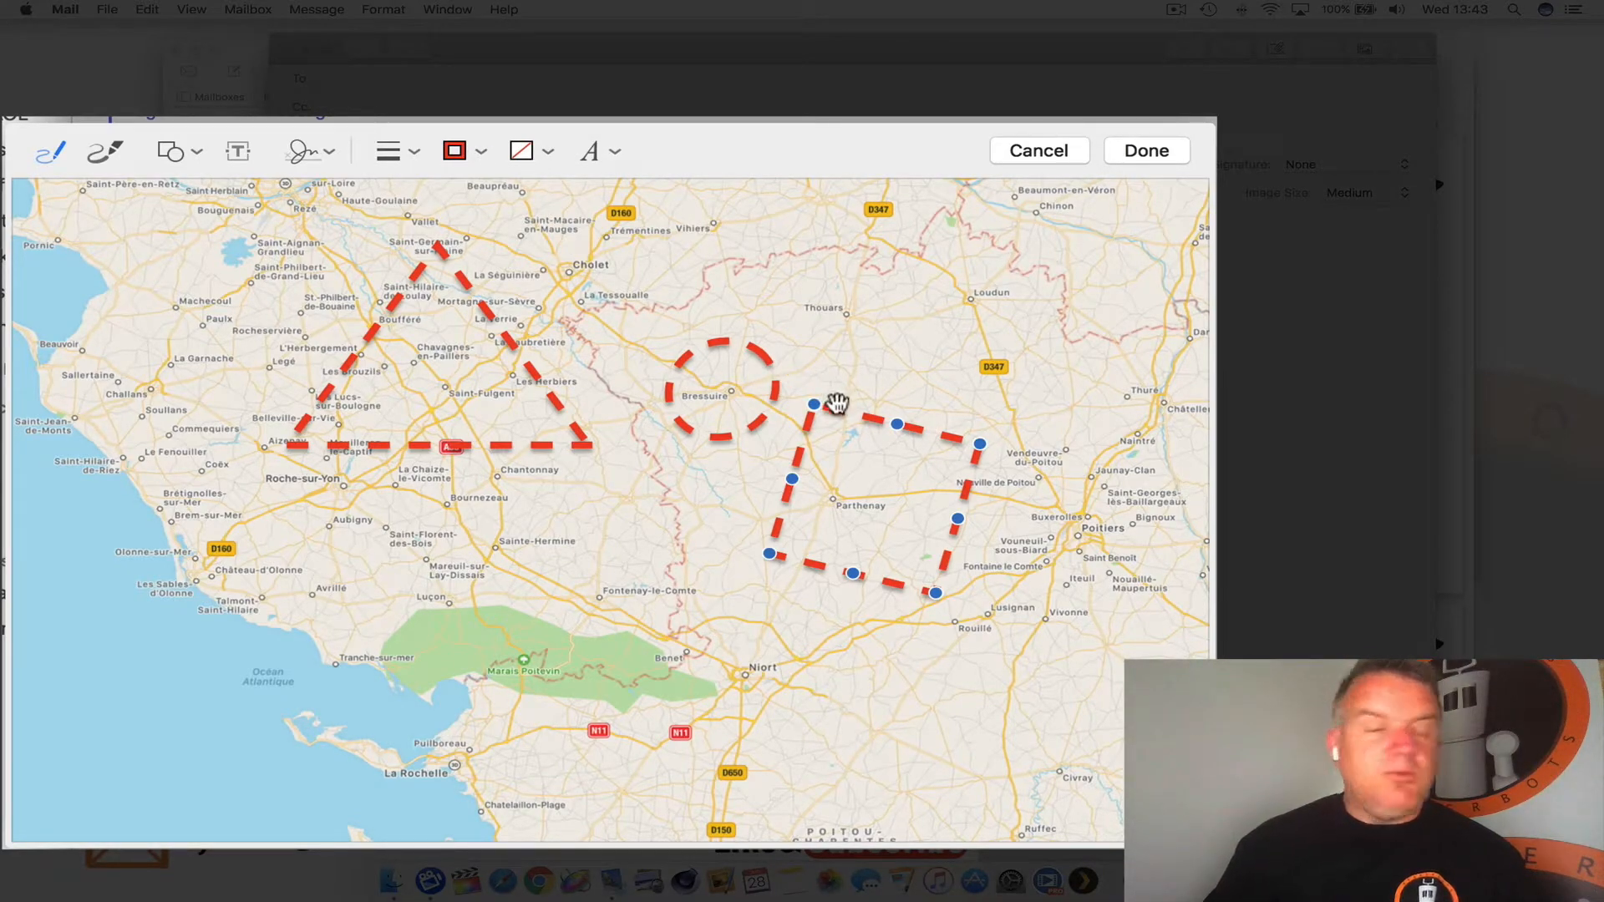
Delete the square, the circle and the triangle from the map.
{"action": "key", "text": "BackSpace"}
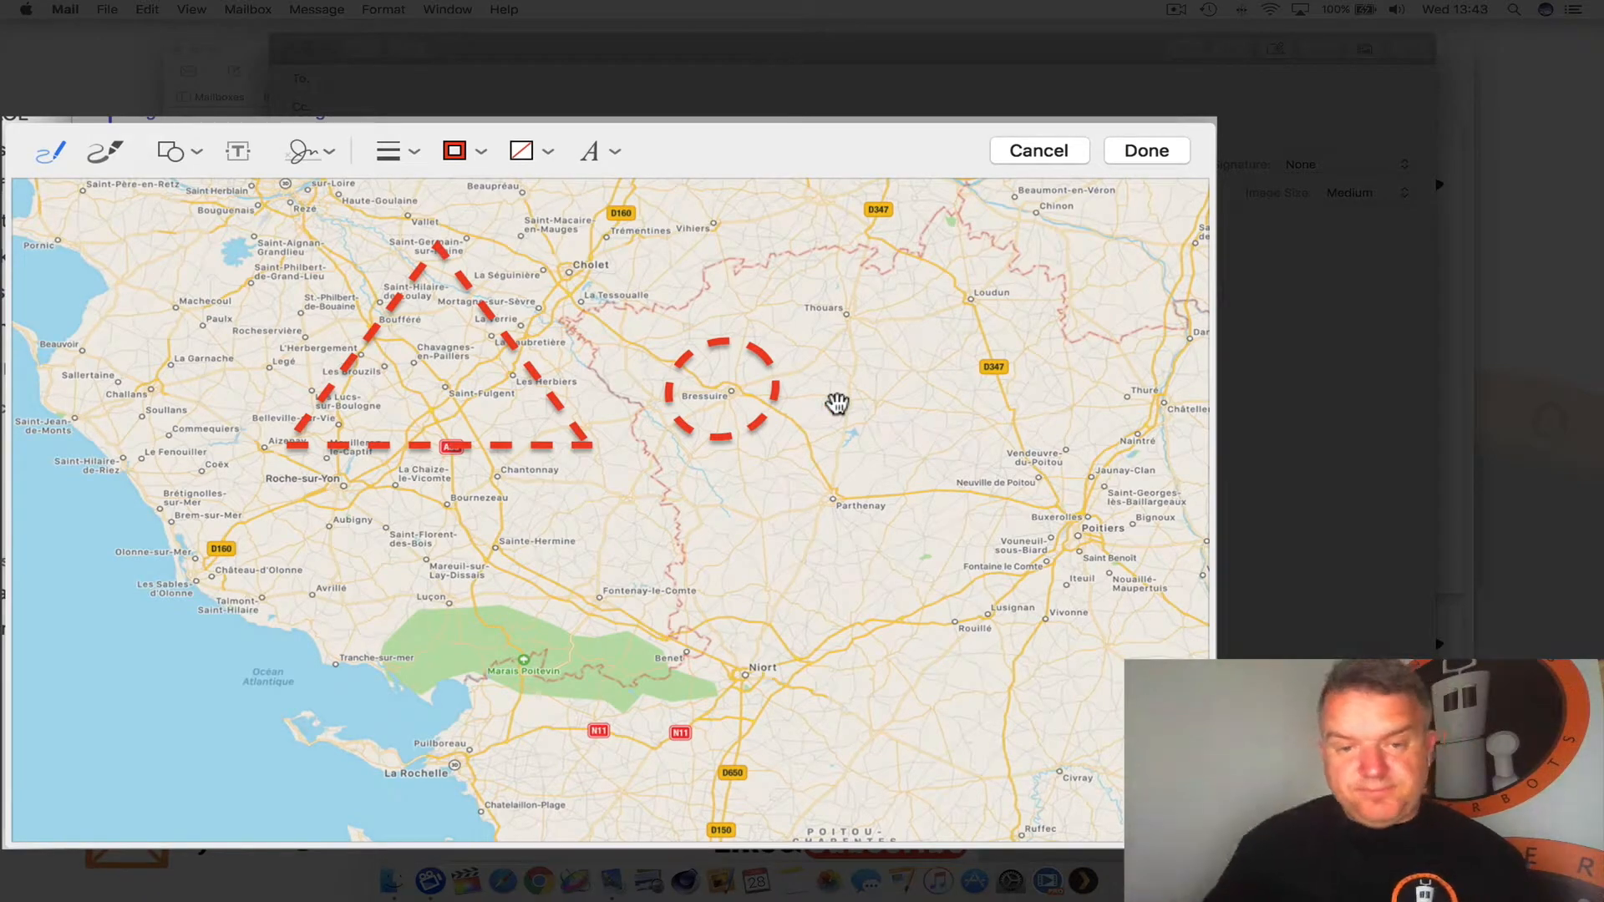
{"action": "left_click", "coordinate": [763, 363]}
{"action": "key", "text": "BackSpace"}
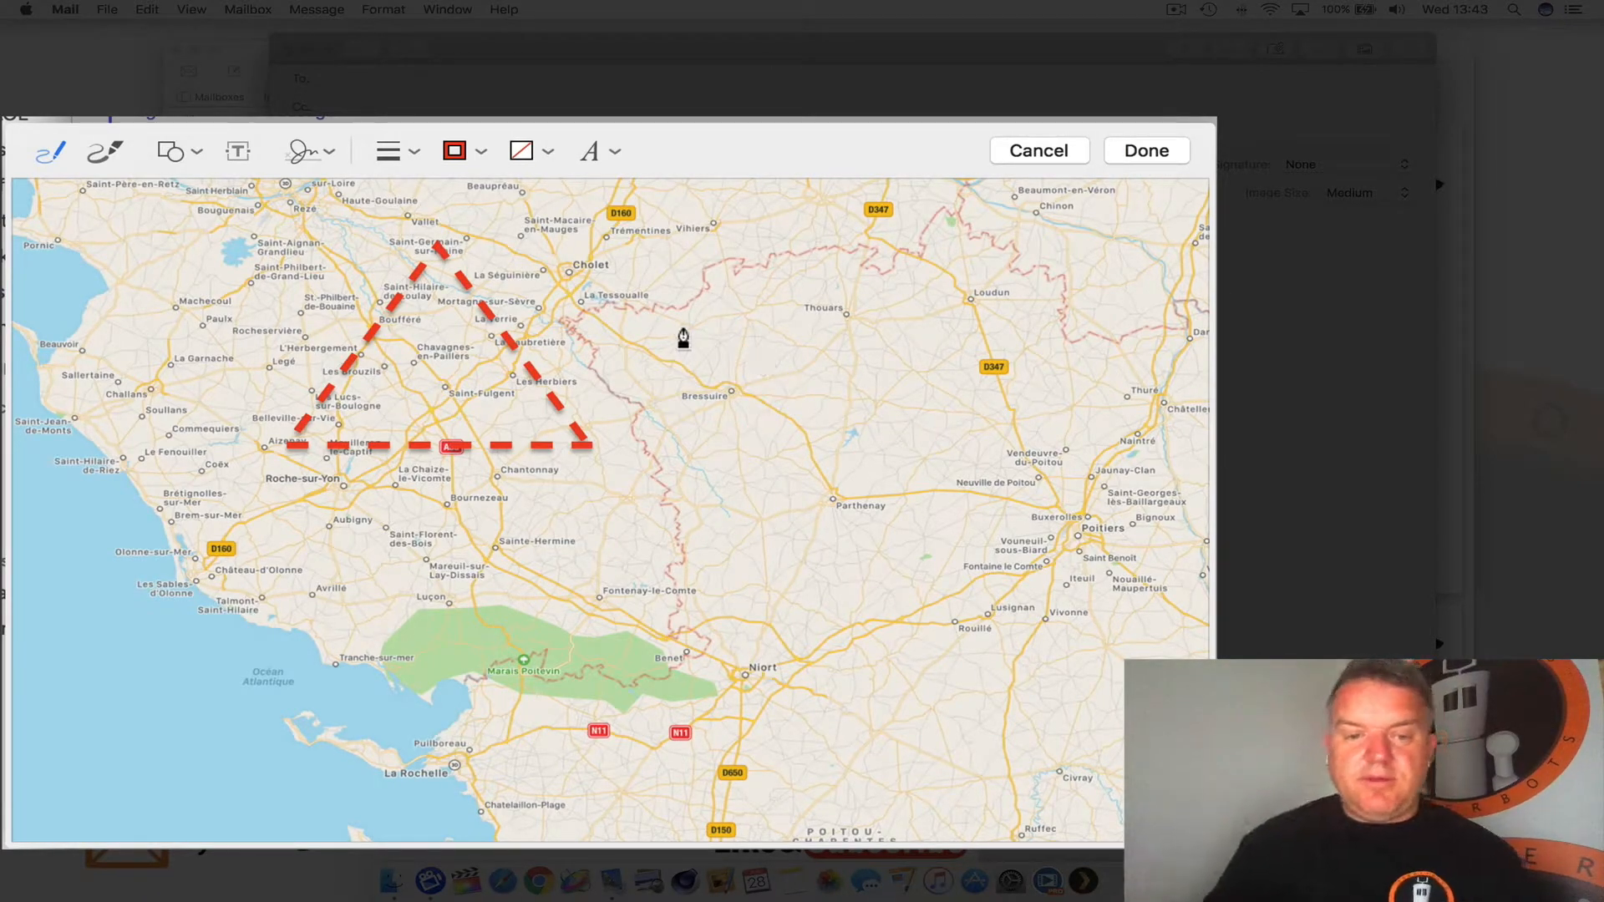
{"action": "left_click", "coordinate": [537, 380]}
{"action": "key", "text": "BackSpace"}
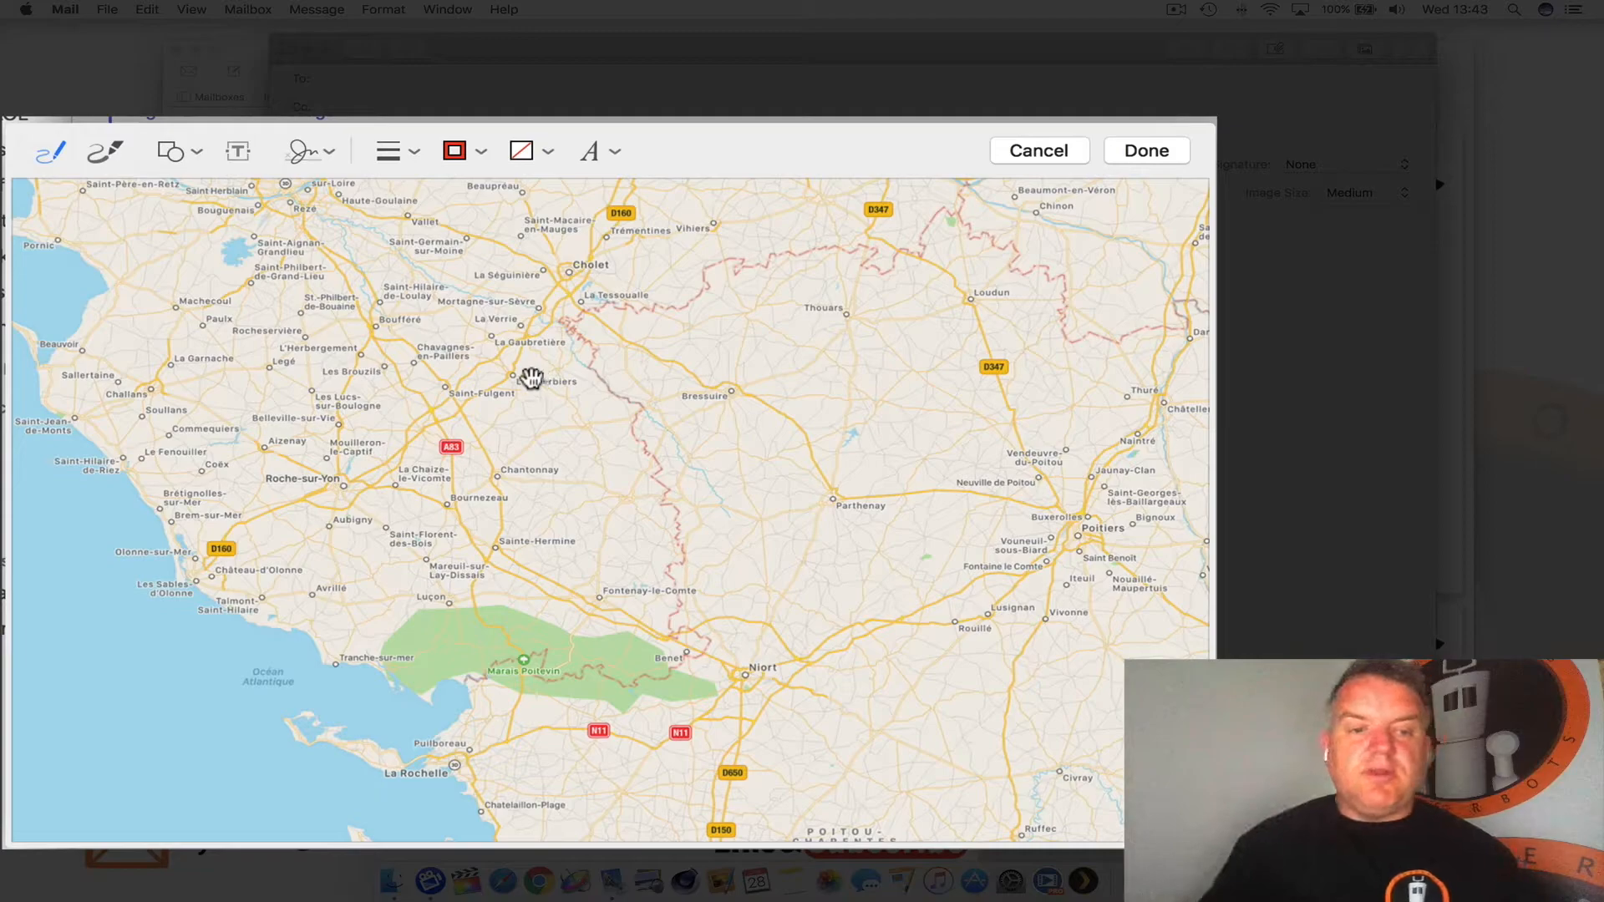
With the Draw tool, draw a small loop around Machecoul and a winding line running south-east towards Niort.
{"action": "left_click", "coordinate": [109, 155]}
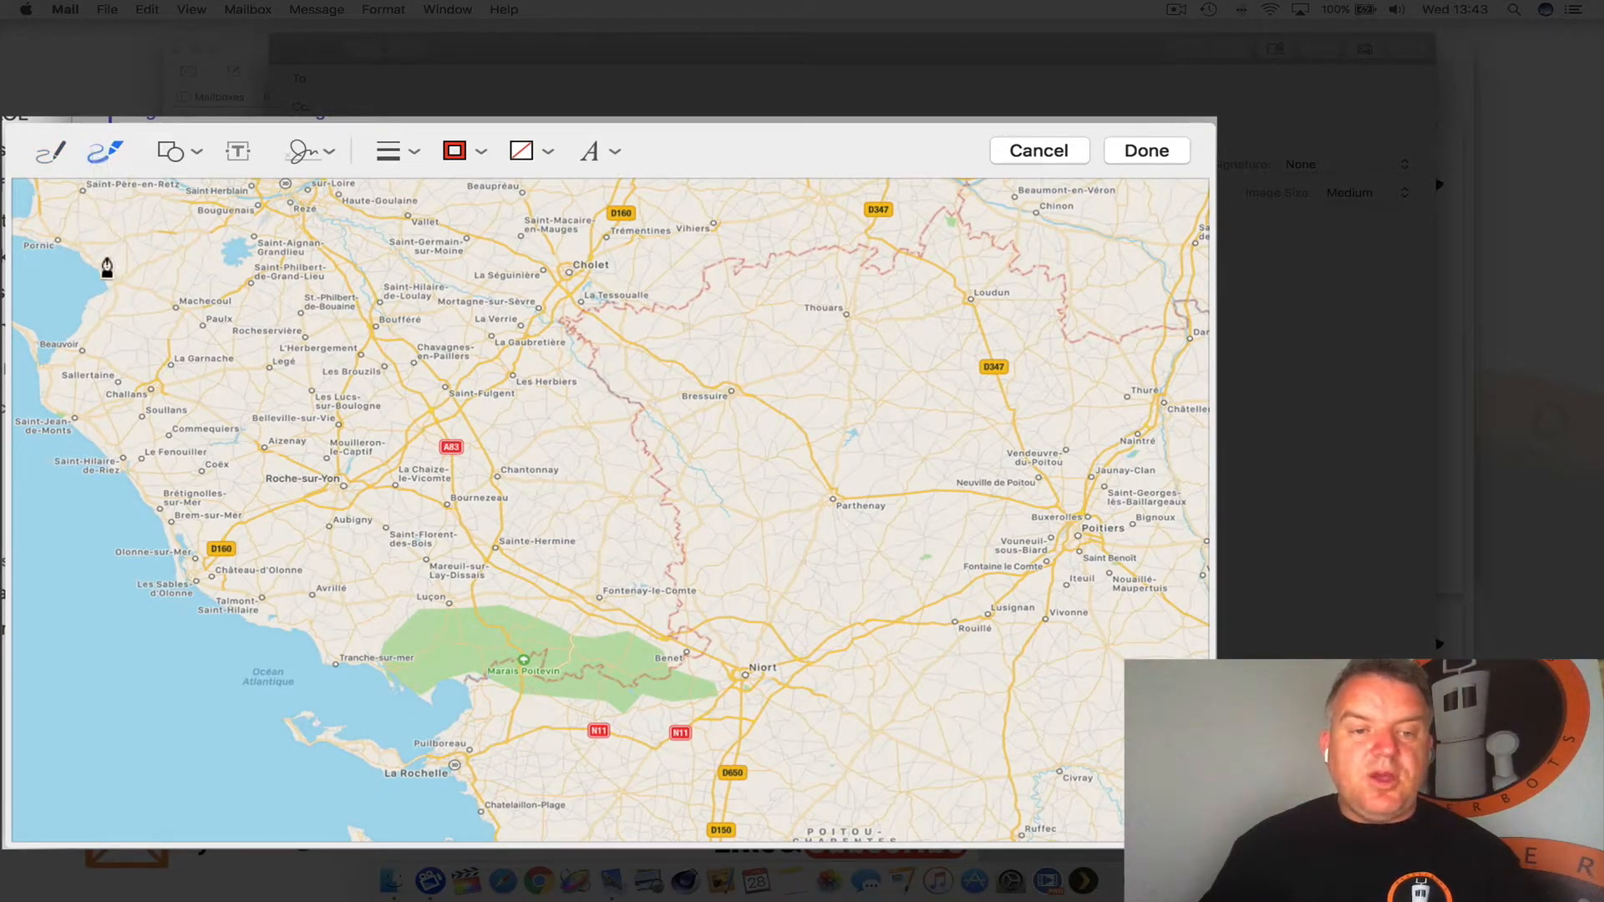
{"action": "left_click_drag", "start_coordinate": [153, 297], "coordinate": [176, 301]}
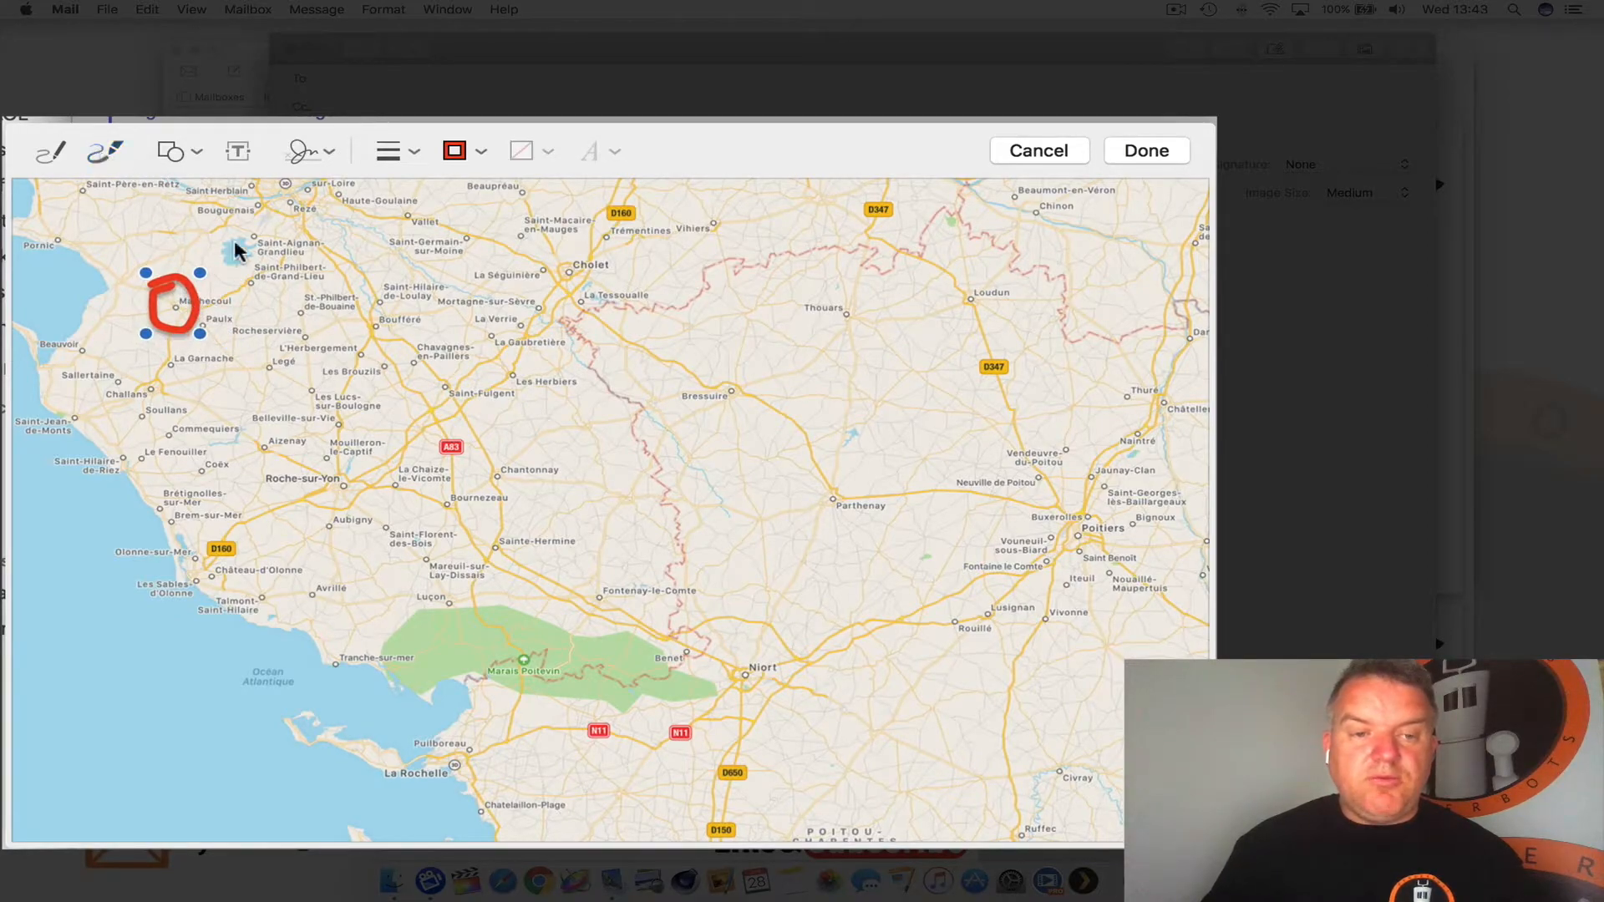
{"action": "left_click", "coordinate": [132, 164]}
{"action": "mouse_move", "coordinate": [219, 292]}
{"action": "left_mouse_down"}
{"action": "mouse_move", "coordinate": [437, 470]}
{"action": "mouse_move", "coordinate": [449, 536]}
{"action": "mouse_move", "coordinate": [703, 653]}
{"action": "mouse_move", "coordinate": [694, 715]}
{"action": "left_mouse_up"}
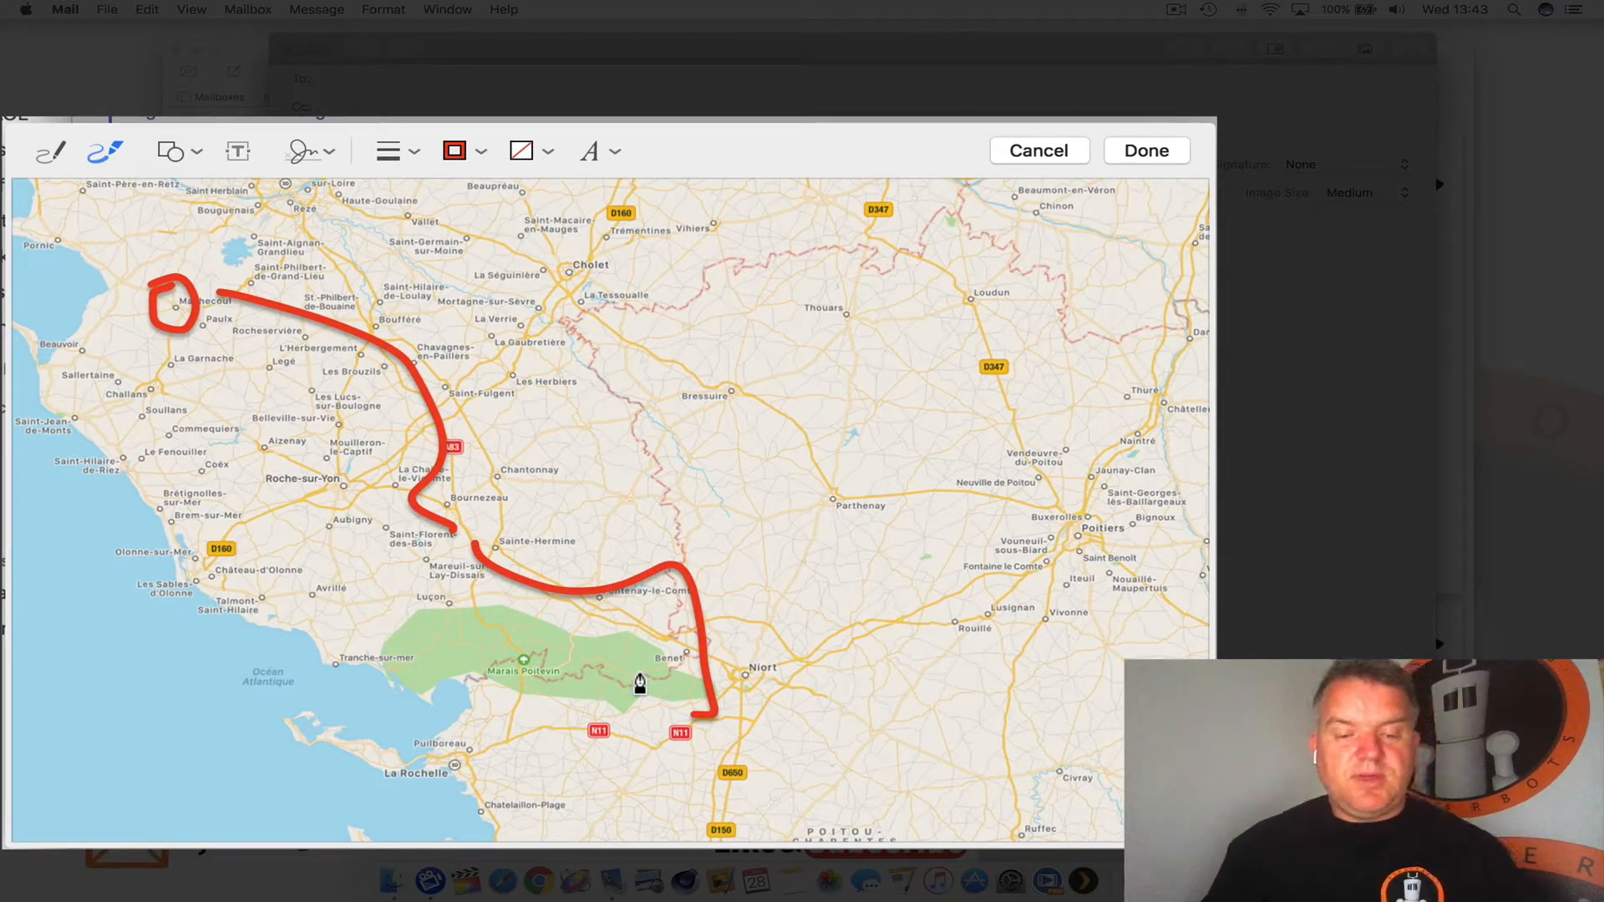
Insert a rounded rectangle around Loudun and a slightly reduced star shape over Bressuire.
{"action": "left_click", "coordinate": [196, 156]}
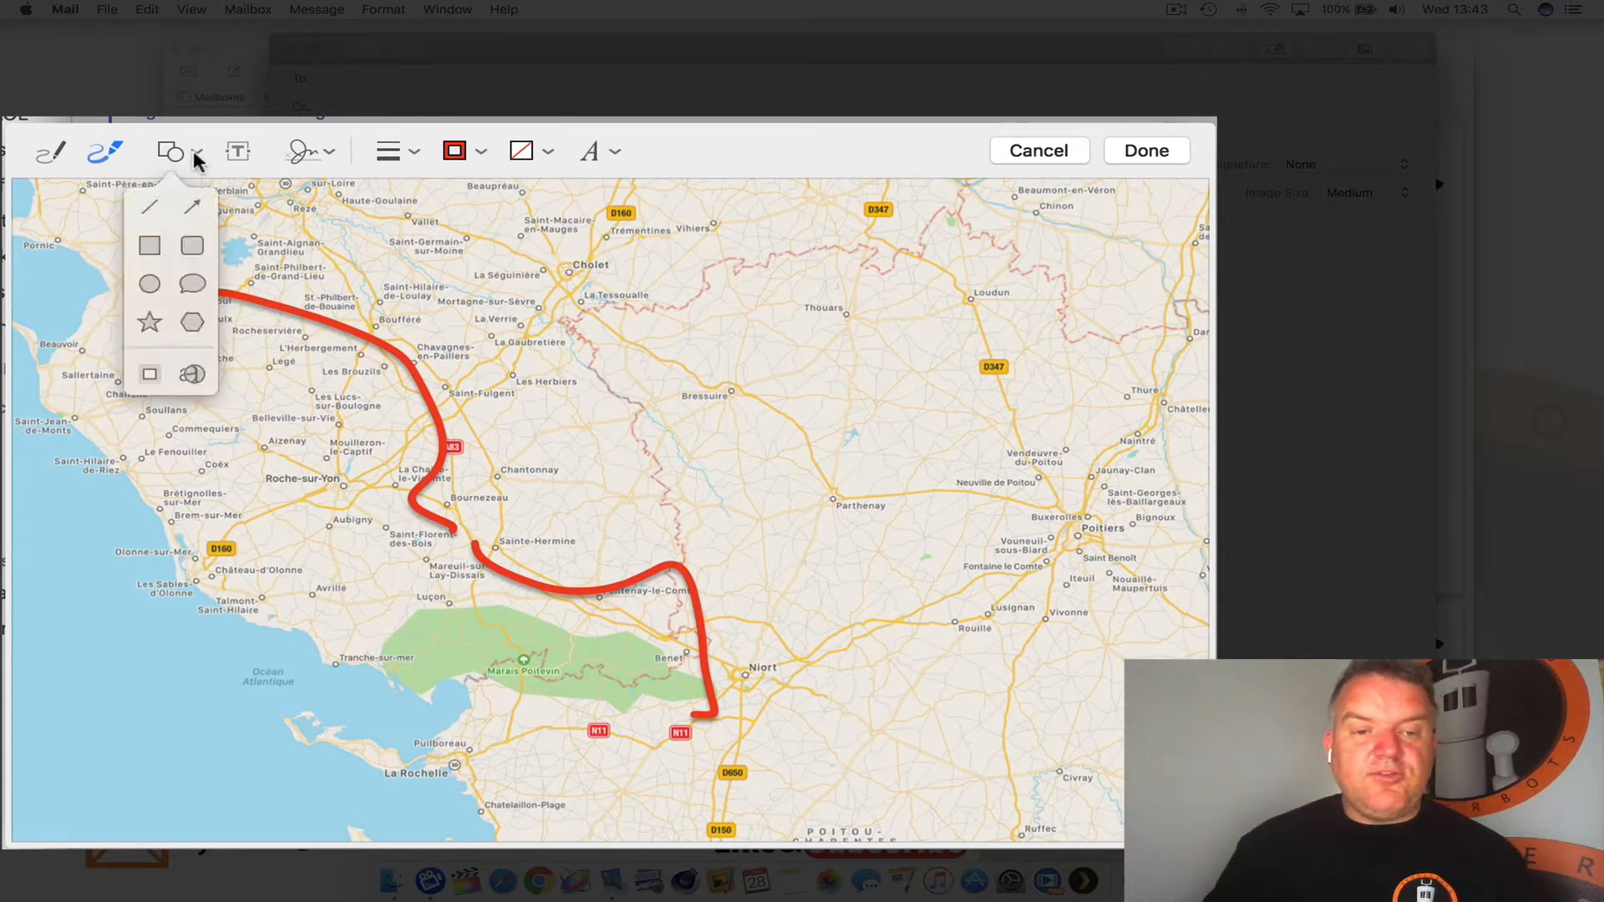
{"action": "left_click", "coordinate": [193, 249]}
{"action": "left_click_drag", "start_coordinate": [550, 405], "coordinate": [896, 253]}
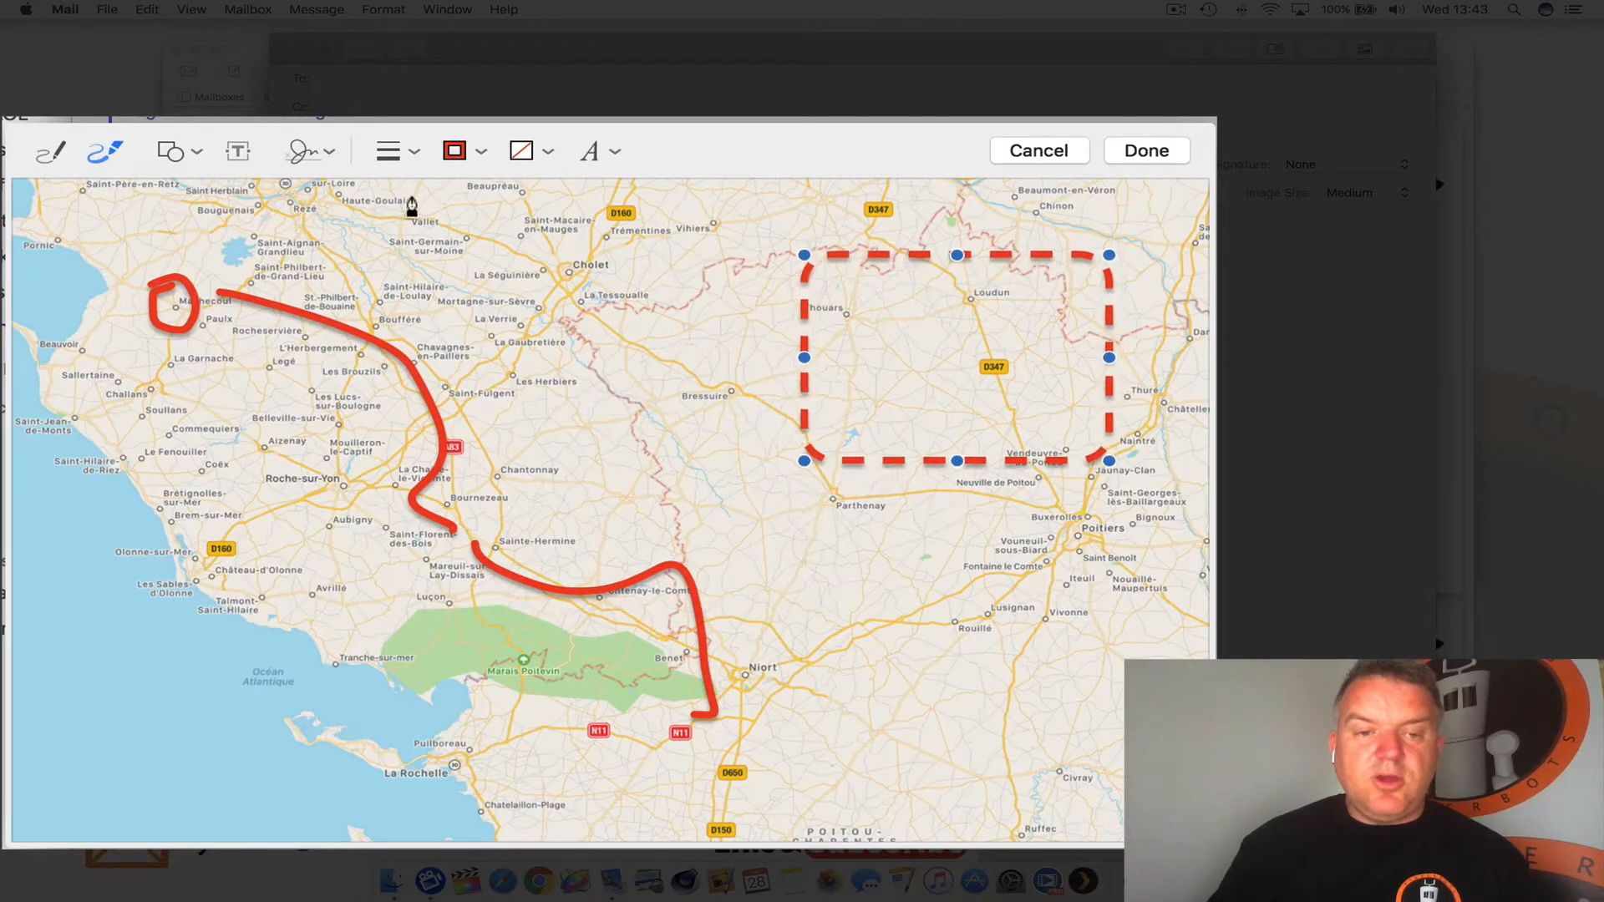
{"action": "left_click", "coordinate": [197, 153]}
{"action": "left_click", "coordinate": [150, 322]}
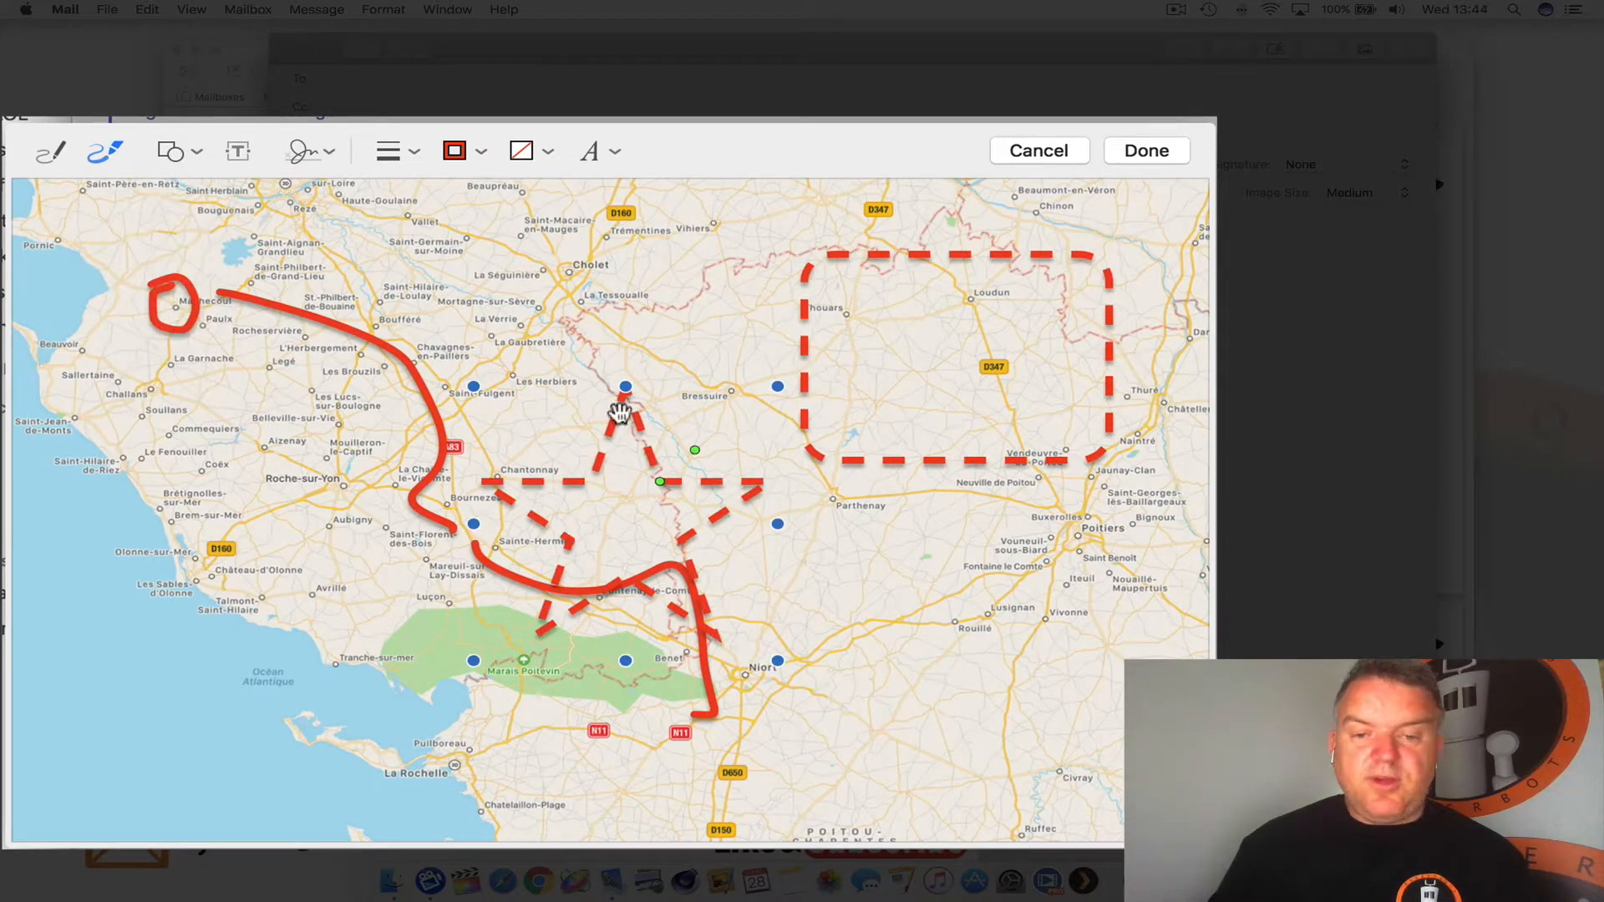
{"action": "left_click_drag", "start_coordinate": [627, 384], "coordinate": [738, 270]}
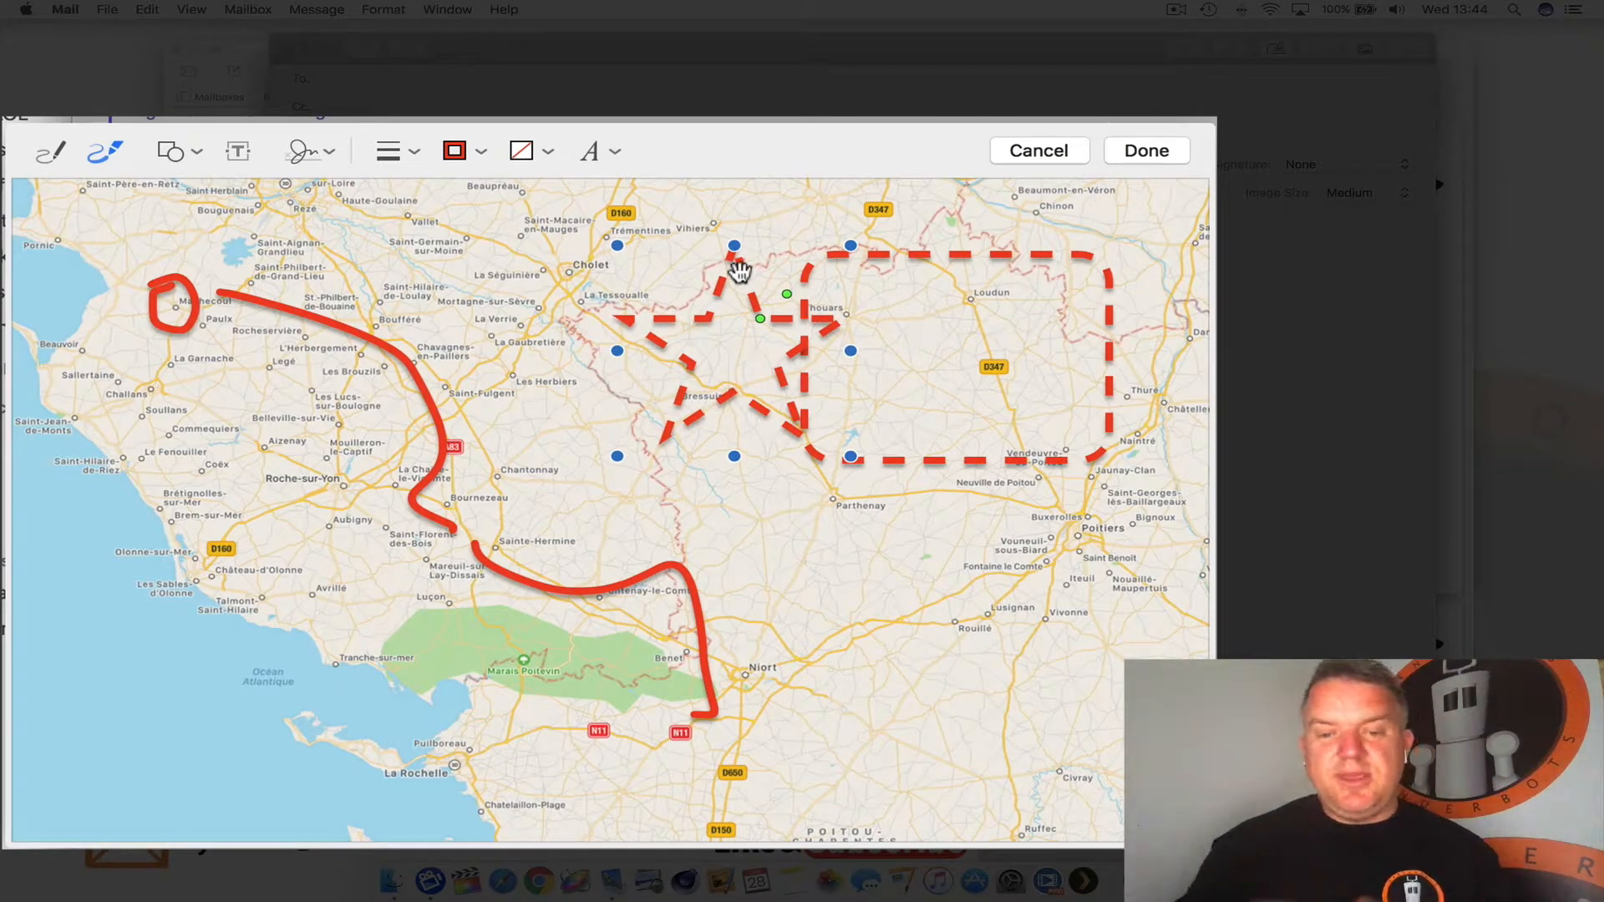
Delete the star, the rounded rectangle and all the freehand red strokes.
{"action": "key", "text": "BackSpace"}
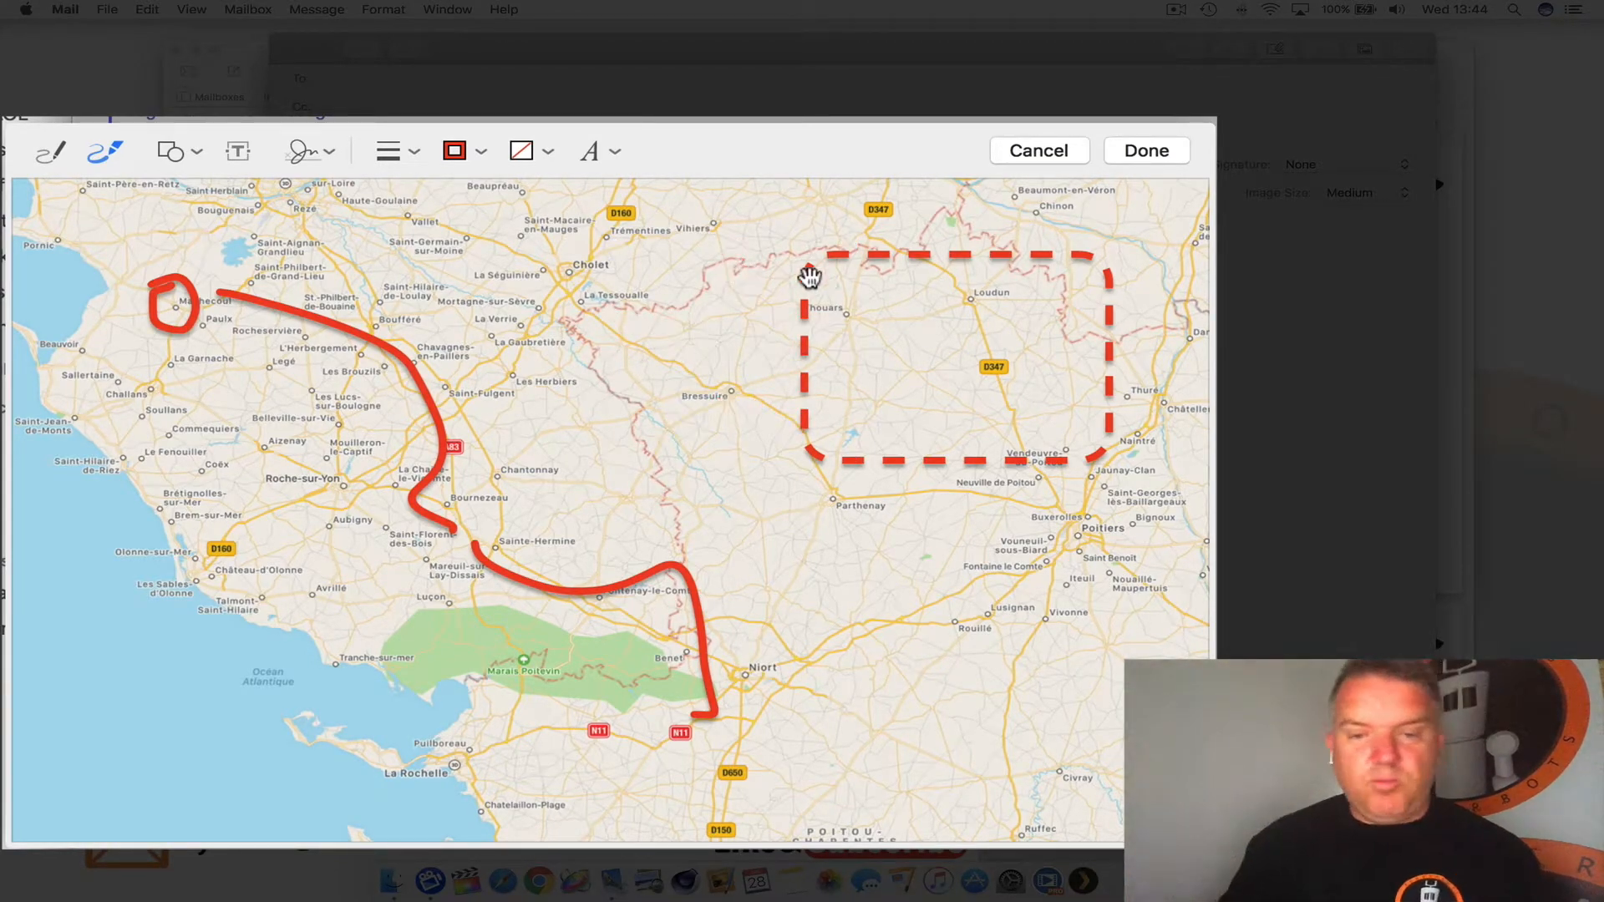
{"action": "left_click", "coordinate": [805, 310]}
{"action": "key", "text": "BackSpace"}
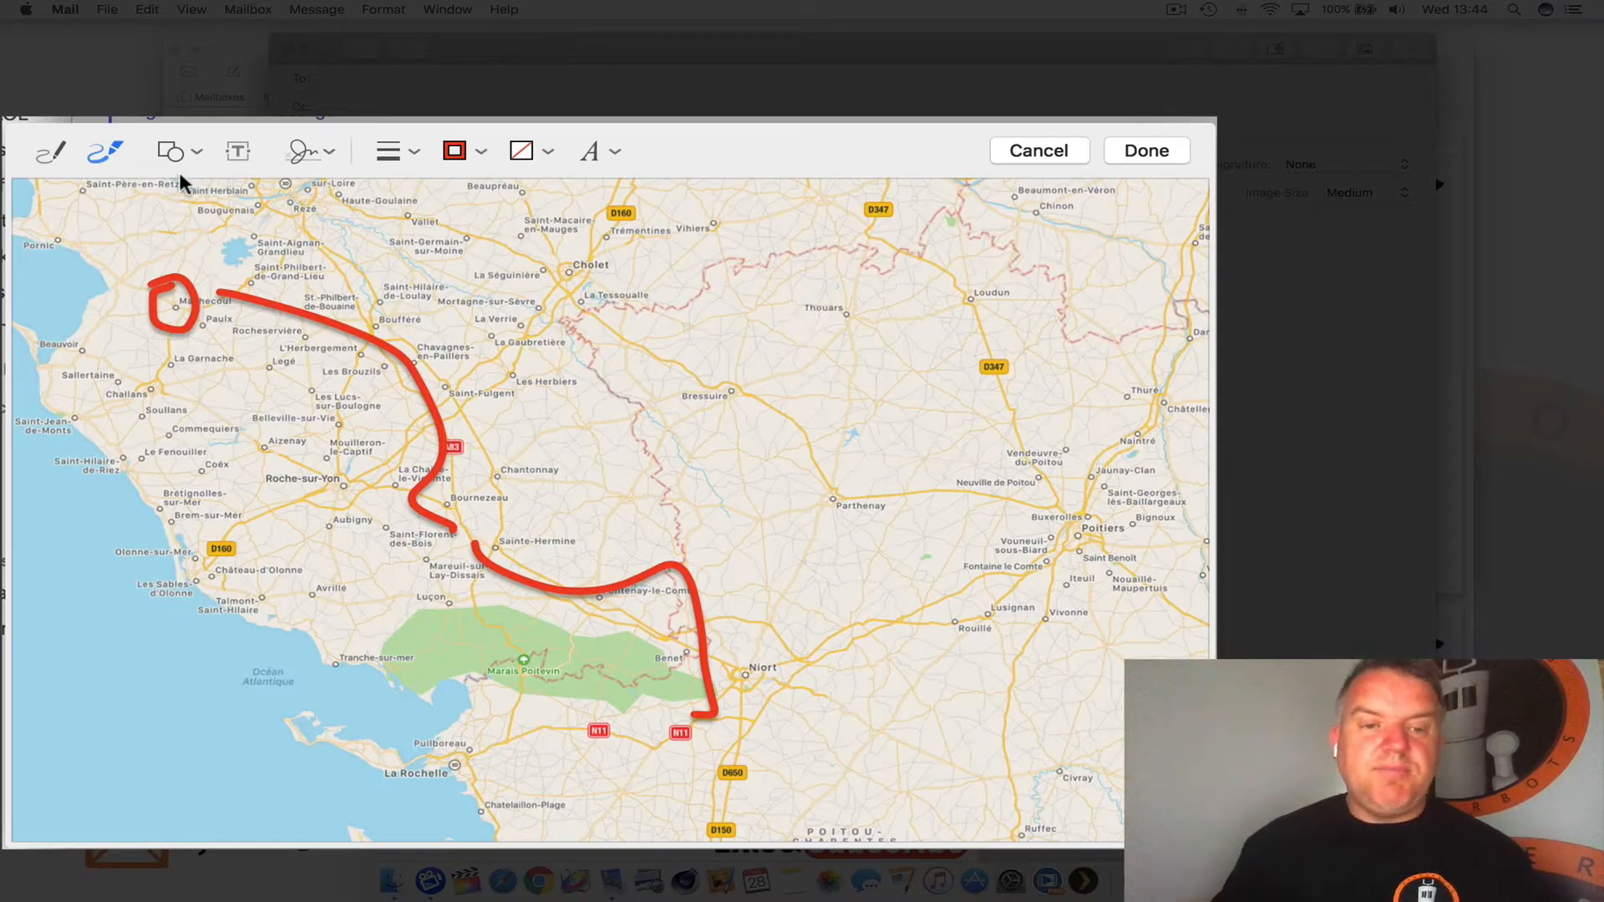
{"action": "left_click", "coordinate": [261, 303]}
{"action": "key", "text": "BackSpace"}
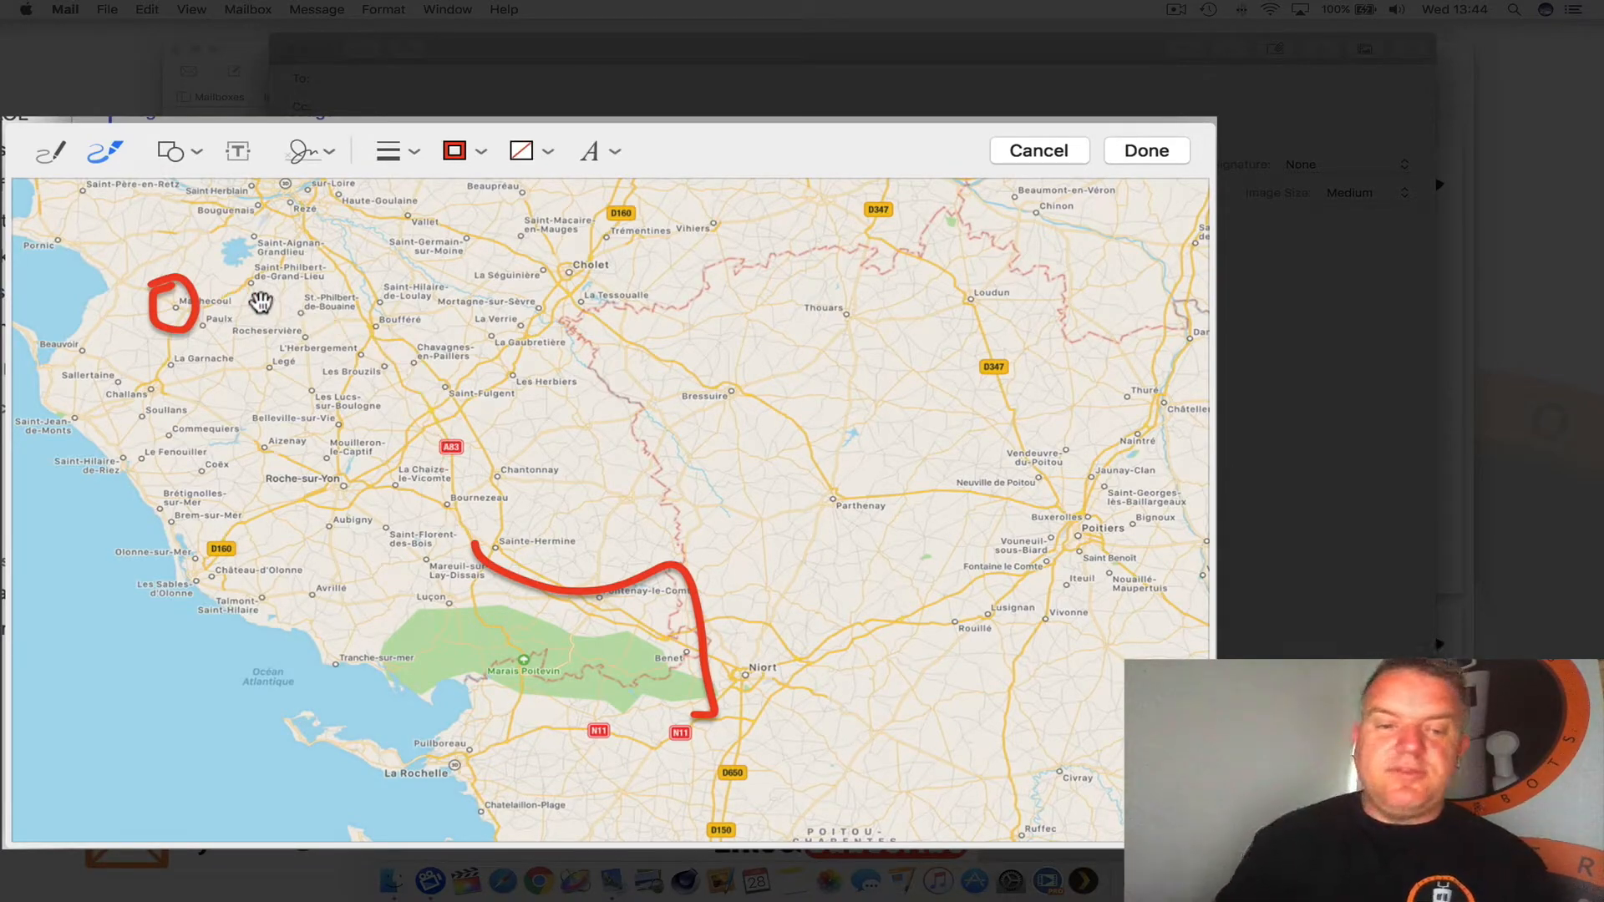
{"action": "left_click", "coordinate": [195, 305]}
{"action": "key", "text": "BackSpace"}
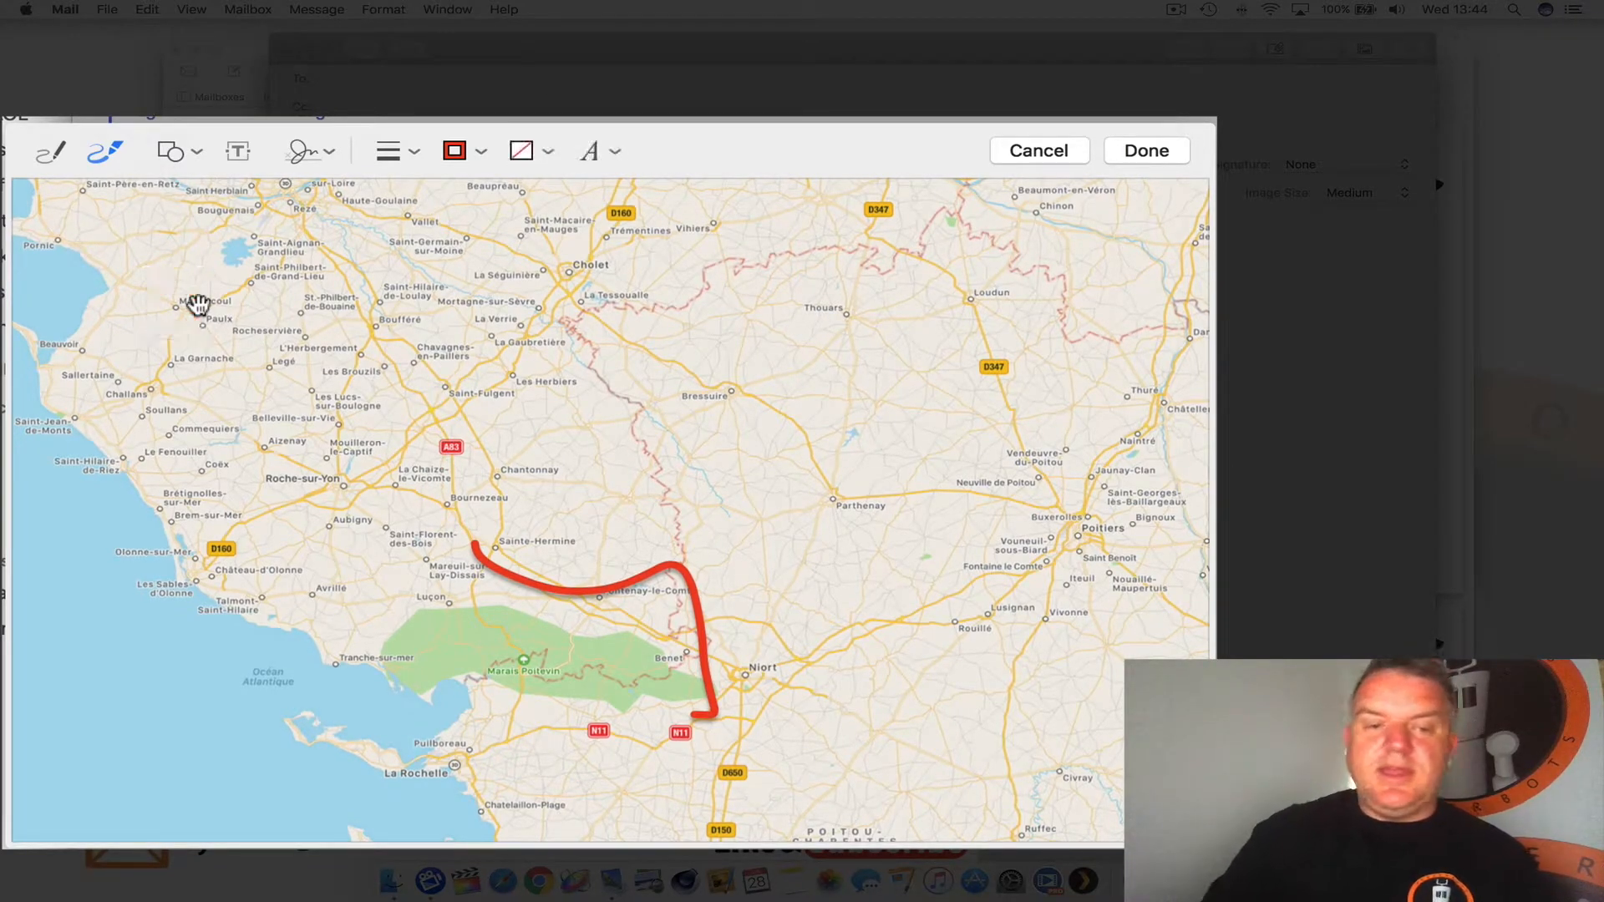
{"action": "left_click", "coordinate": [493, 565]}
{"action": "key", "text": "BackSpace"}
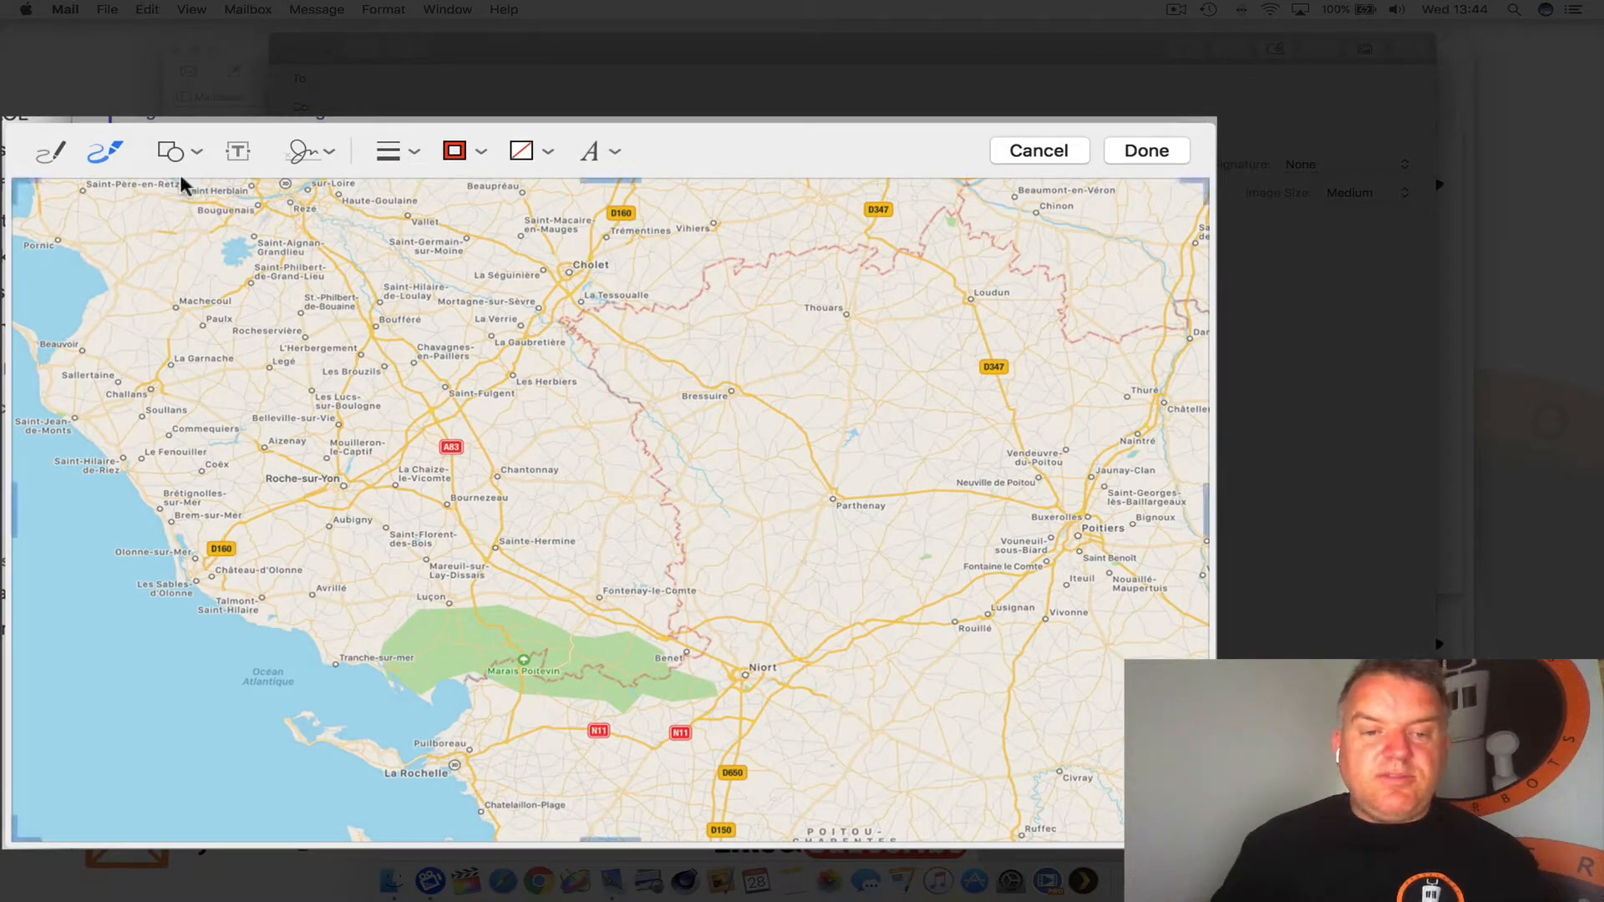
Add a highlight area to the map and fit it from La Chaize-le-Vicomte to Poitiers and from Loudun down to Niort.
{"action": "left_click", "coordinate": [195, 153]}
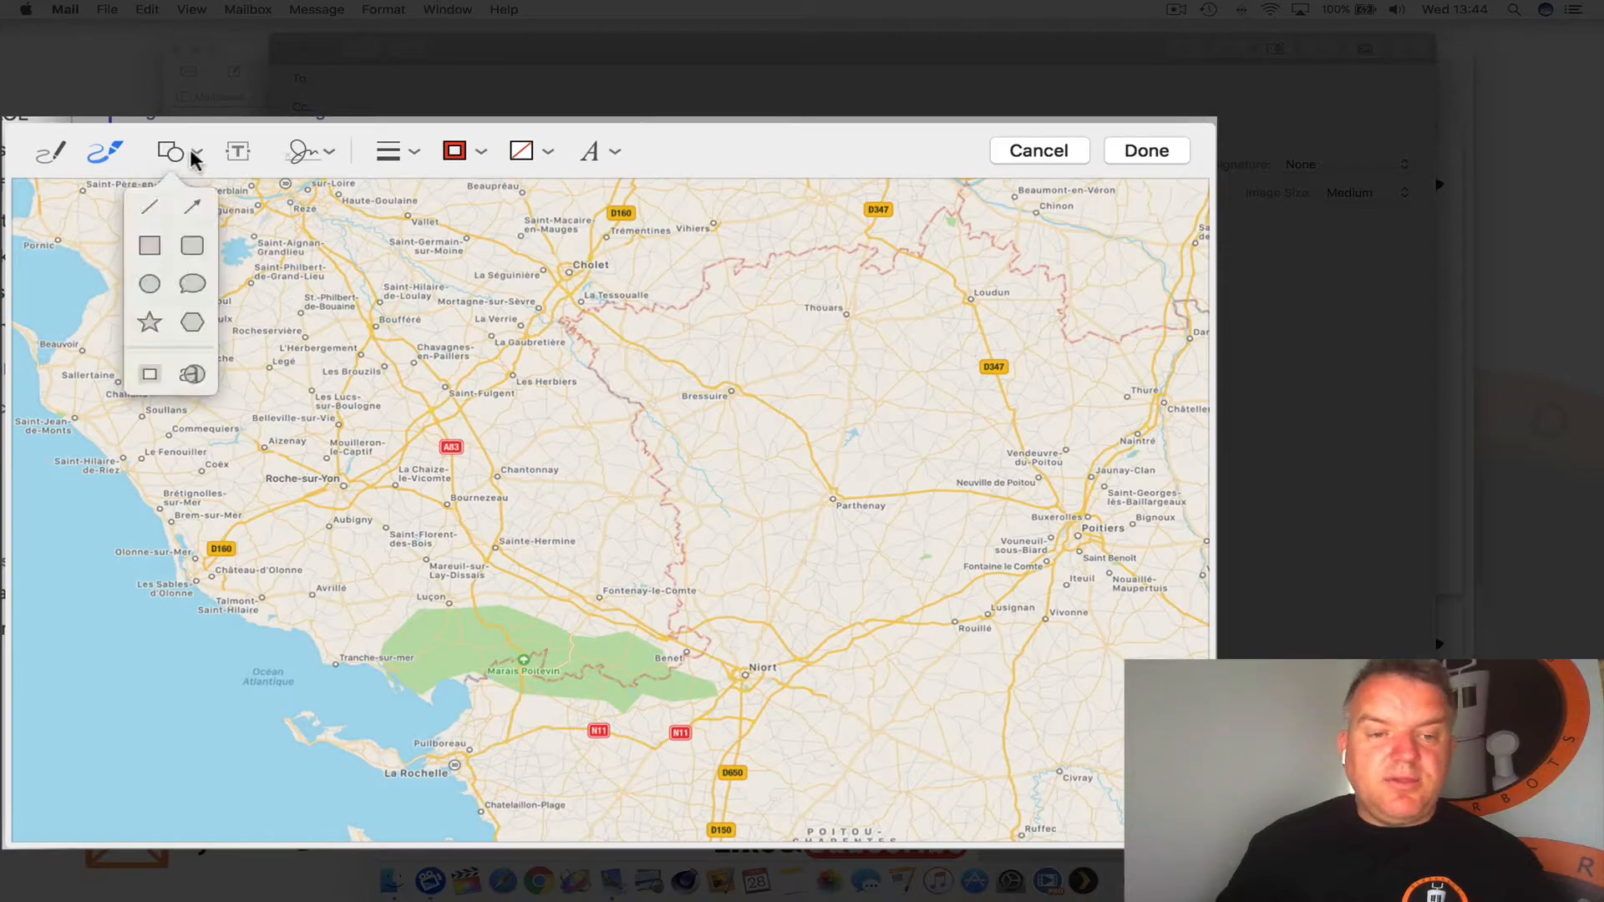
{"action": "left_click", "coordinate": [149, 375]}
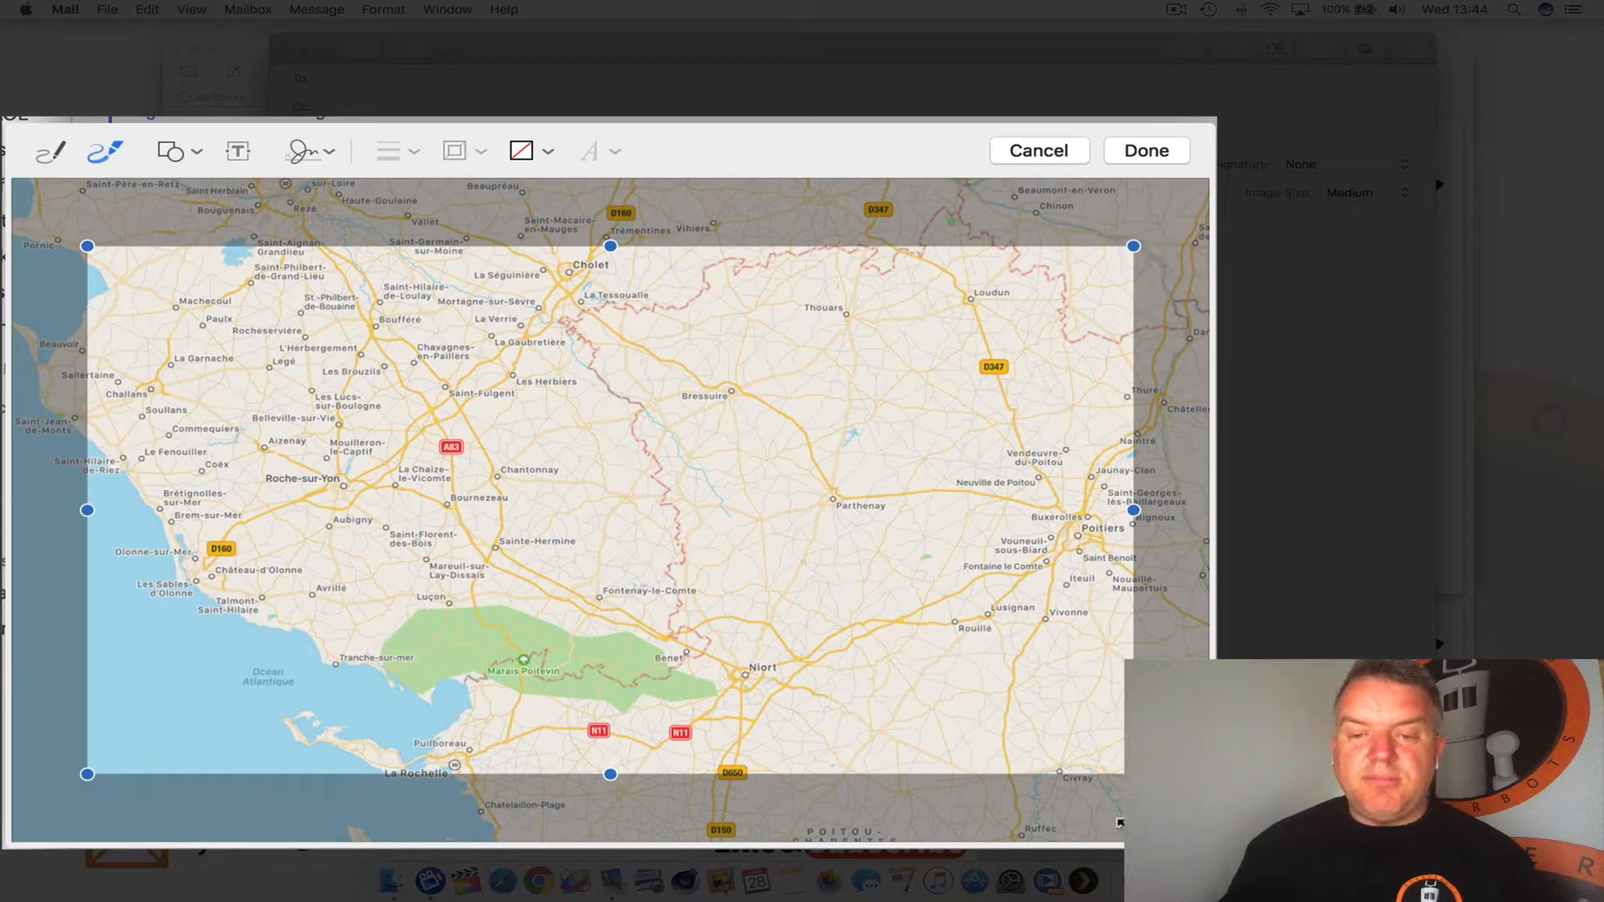
{"action": "mouse_move", "coordinate": [1133, 774]}
{"action": "left_mouse_down"}
{"action": "mouse_move", "coordinate": [913, 713]}
{"action": "mouse_move", "coordinate": [585, 655]}
{"action": "left_mouse_up"}
{"action": "left_click_drag", "start_coordinate": [304, 388], "coordinate": [472, 456]}
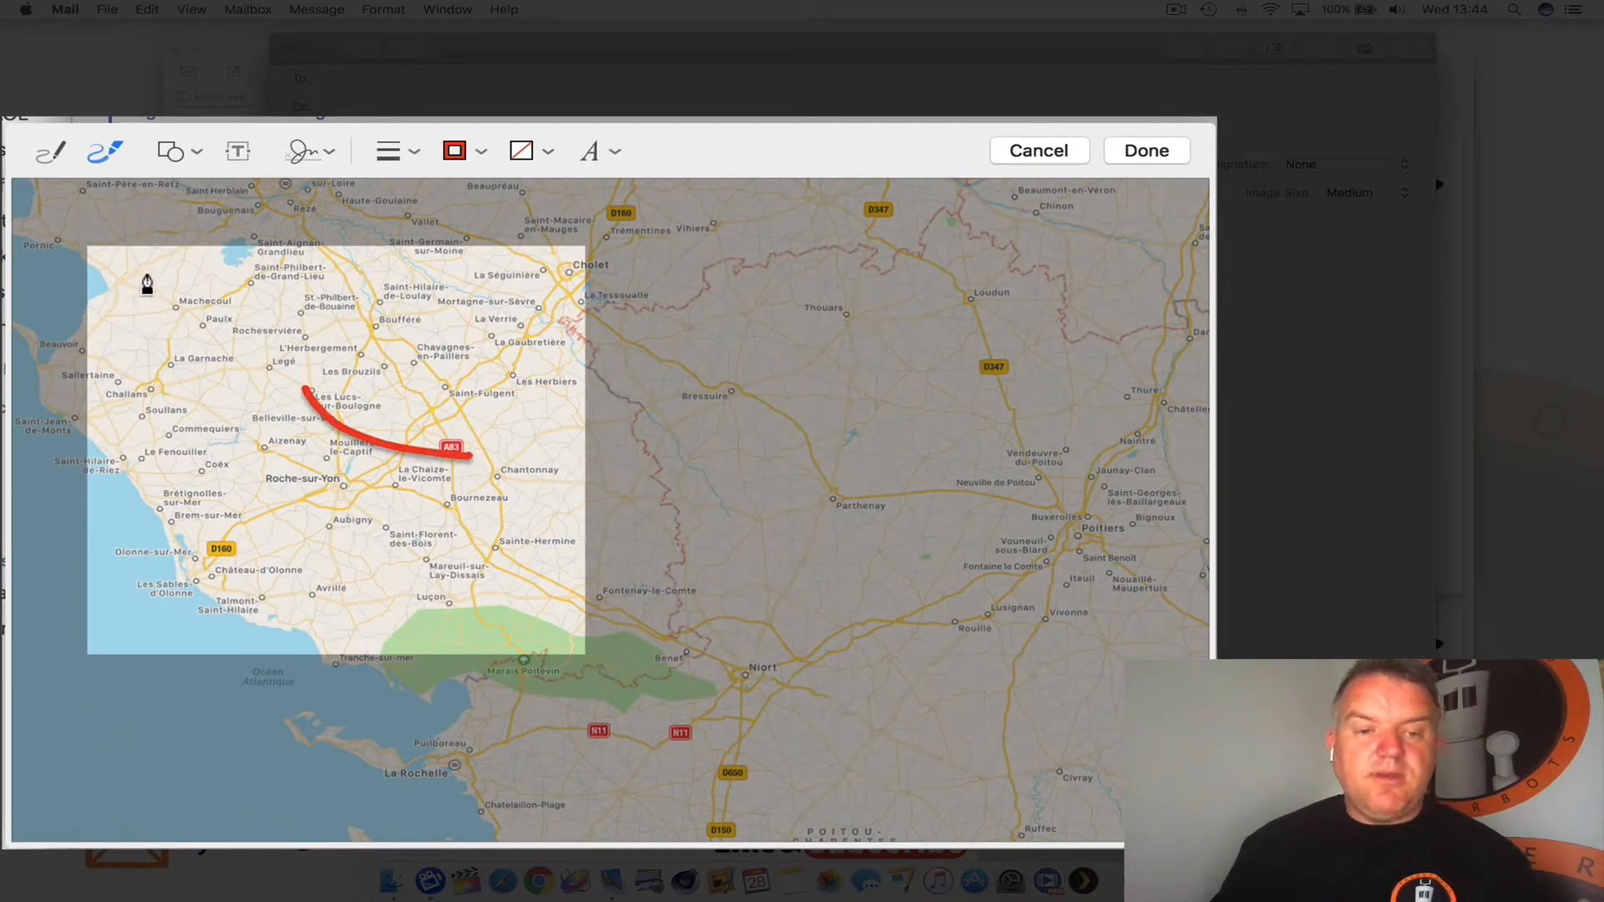
{"action": "key", "text": "super+z"}
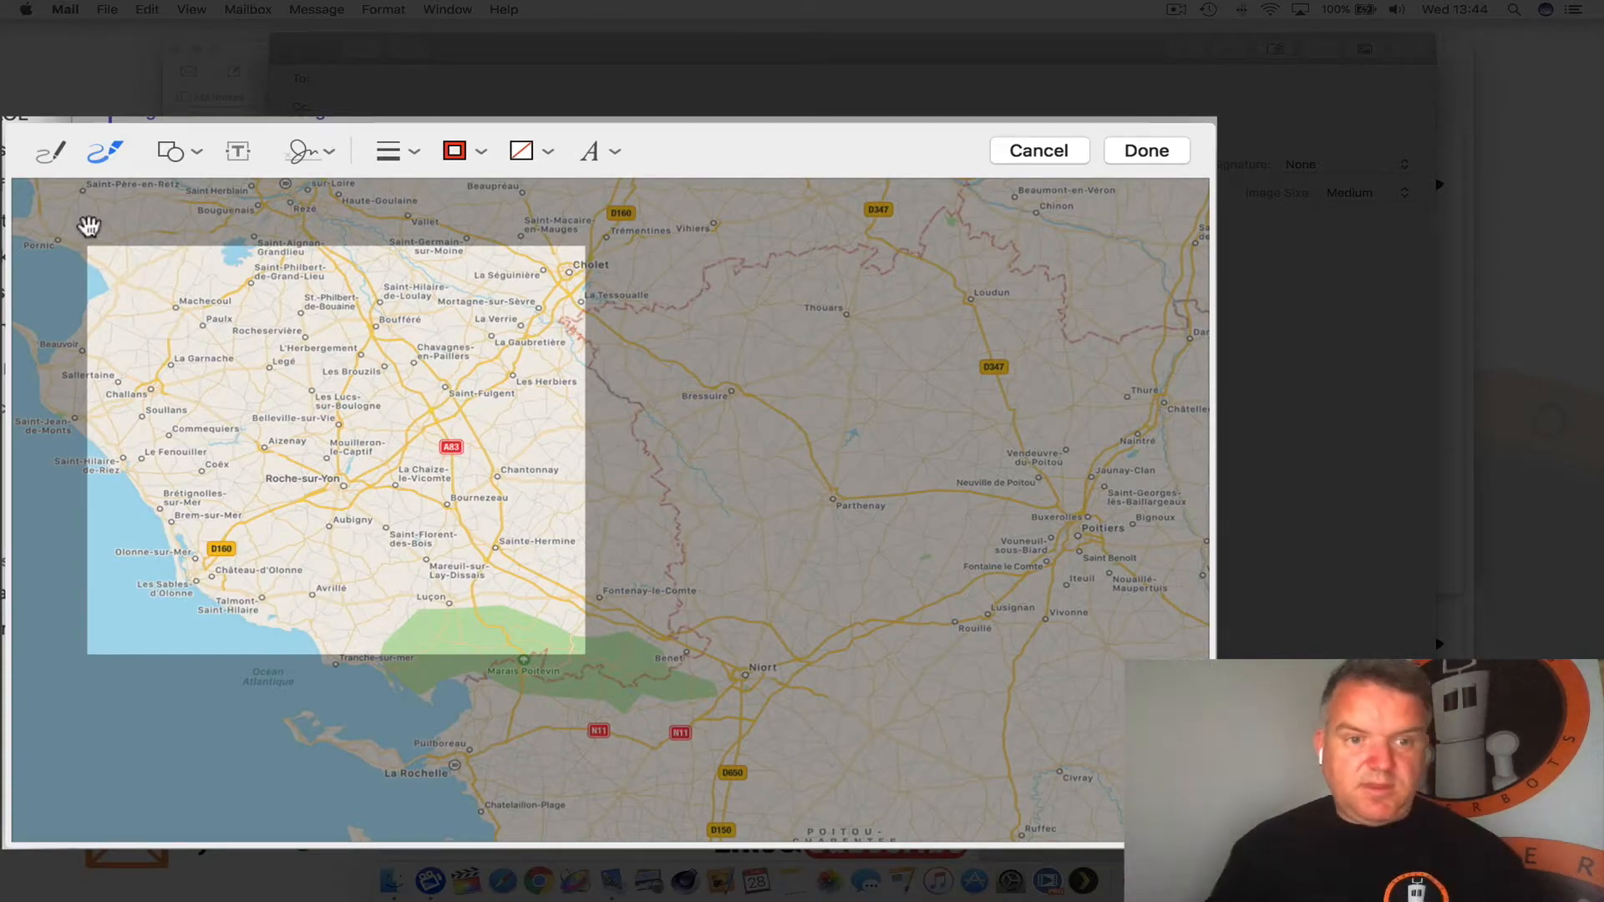
{"action": "left_click_drag", "start_coordinate": [118, 235], "coordinate": [732, 291]}
{"action": "left_click_drag", "start_coordinate": [615, 288], "coordinate": [409, 291]}
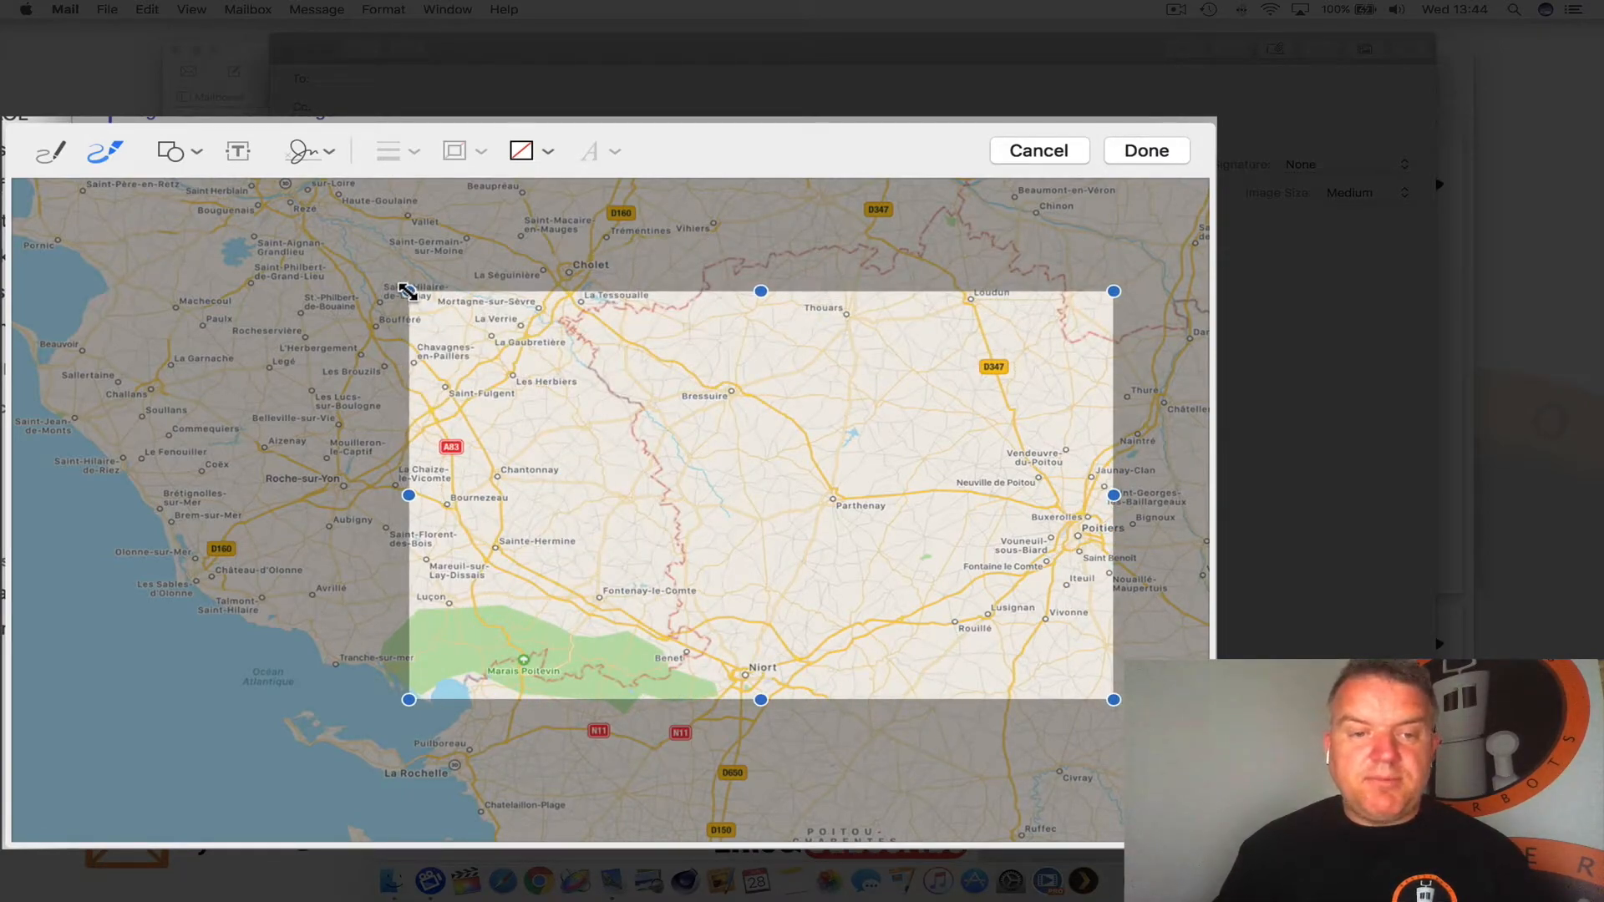
Add a loupe to the map, move it over Parthenay and enlarge it.
{"action": "left_click", "coordinate": [197, 153]}
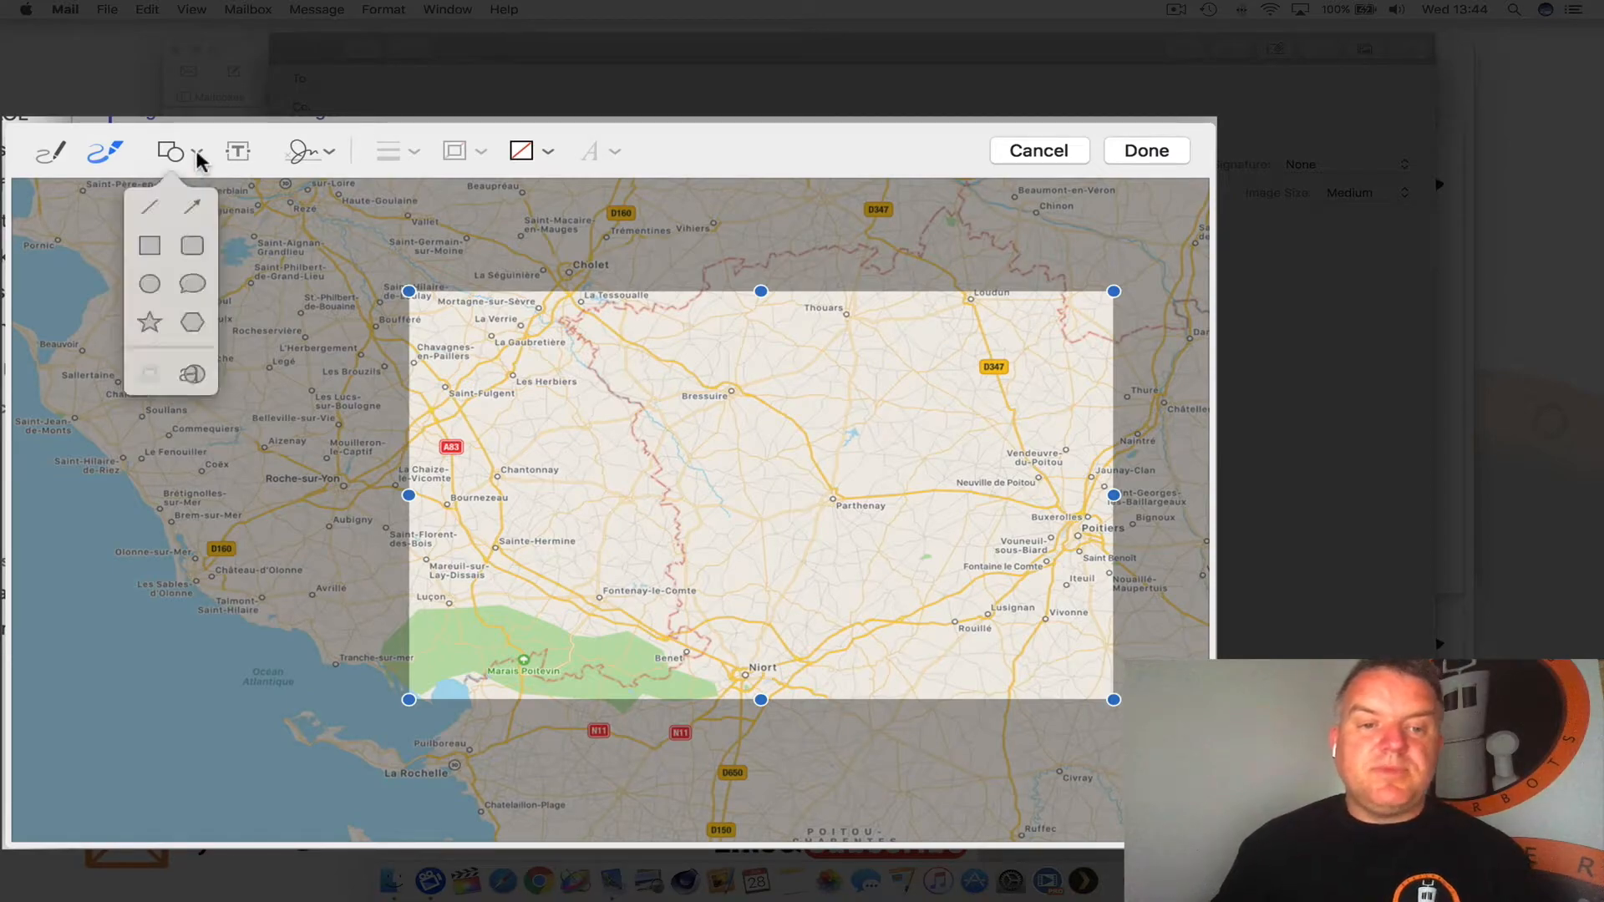
{"action": "left_click", "coordinate": [192, 376]}
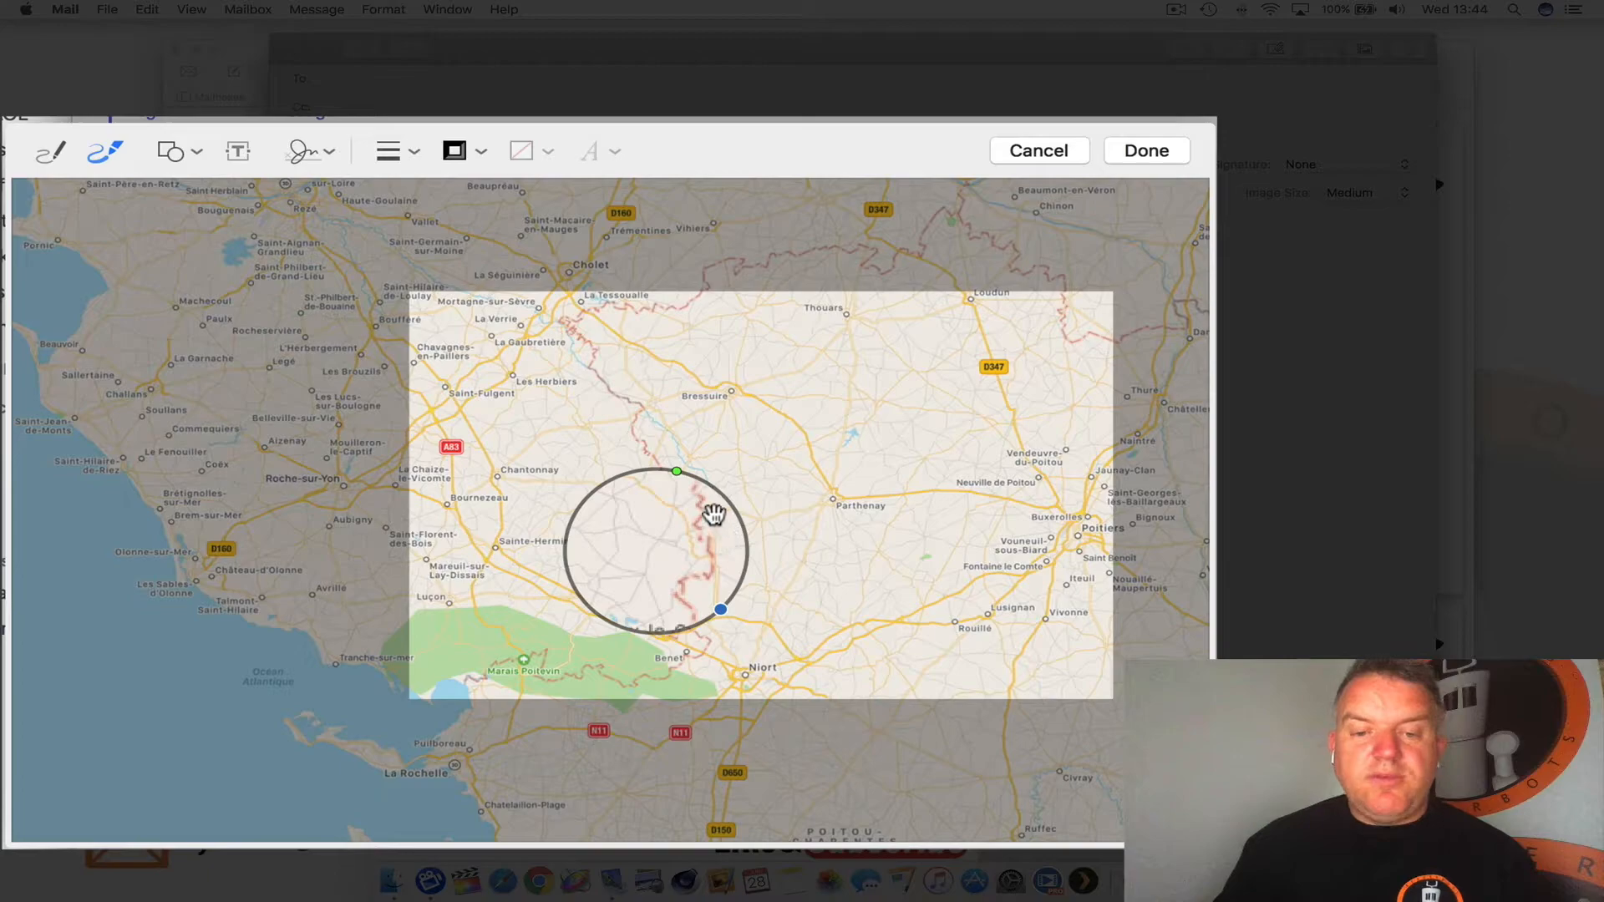
{"action": "left_click_drag", "start_coordinate": [632, 473], "coordinate": [898, 436]}
{"action": "left_click_drag", "start_coordinate": [916, 567], "coordinate": [990, 587]}
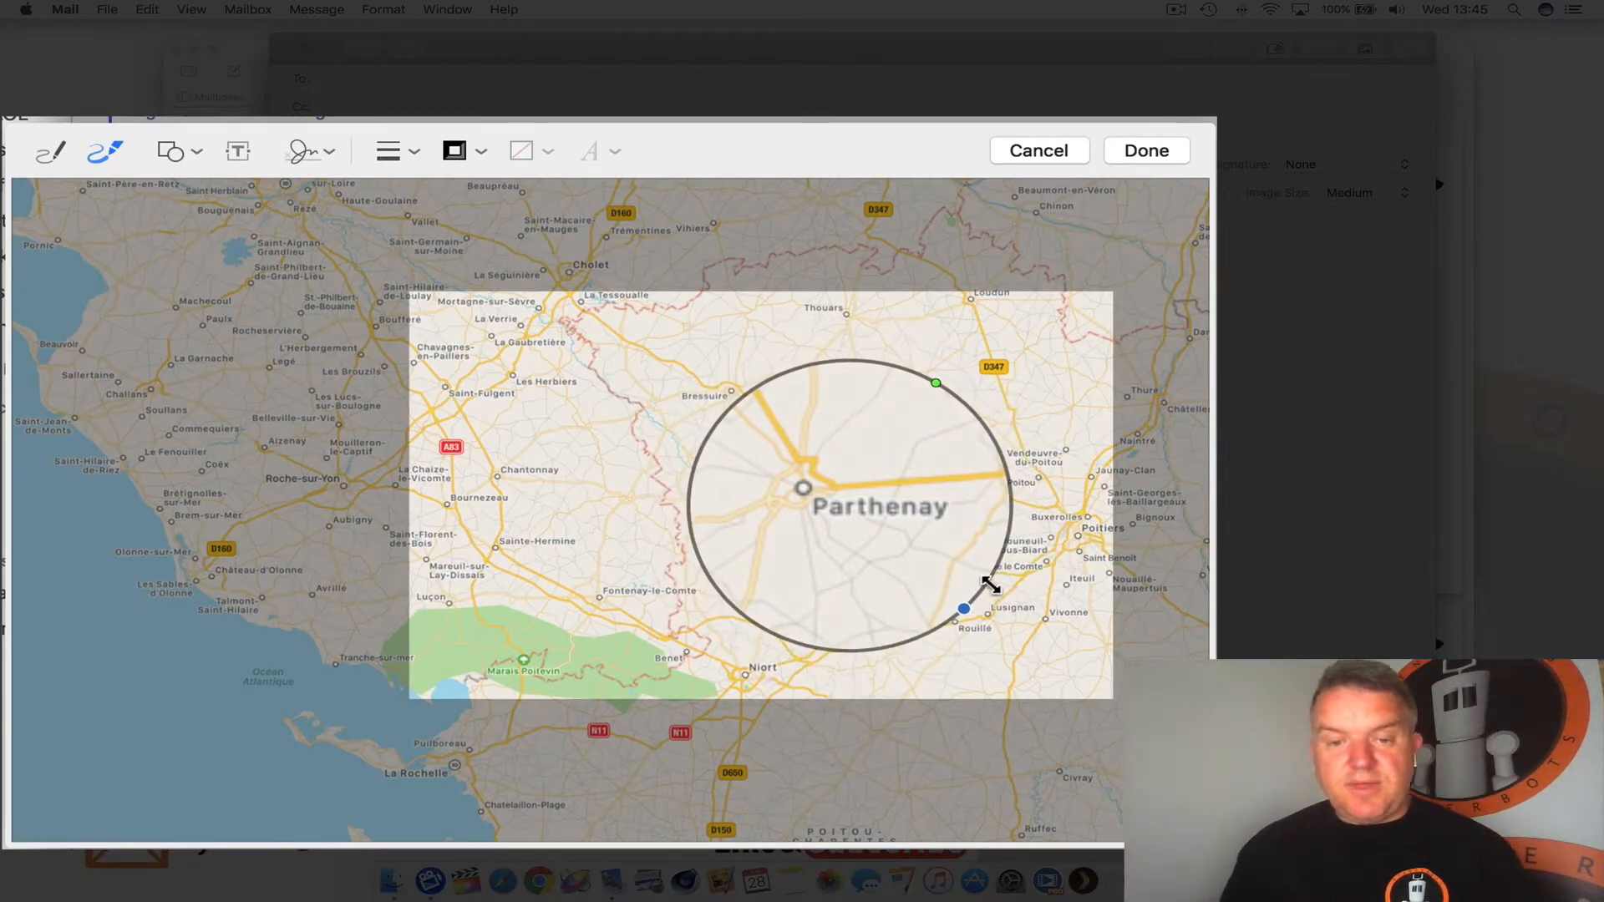
Increase the loupe's magnification, make it slightly smaller and move it over Vouneuil-sous-Biard.
{"action": "left_click_drag", "start_coordinate": [929, 381], "coordinate": [982, 421]}
{"action": "mouse_move", "coordinate": [965, 610]}
{"action": "left_mouse_down"}
{"action": "mouse_move", "coordinate": [924, 587]}
{"action": "mouse_move", "coordinate": [951, 603]}
{"action": "left_mouse_up"}
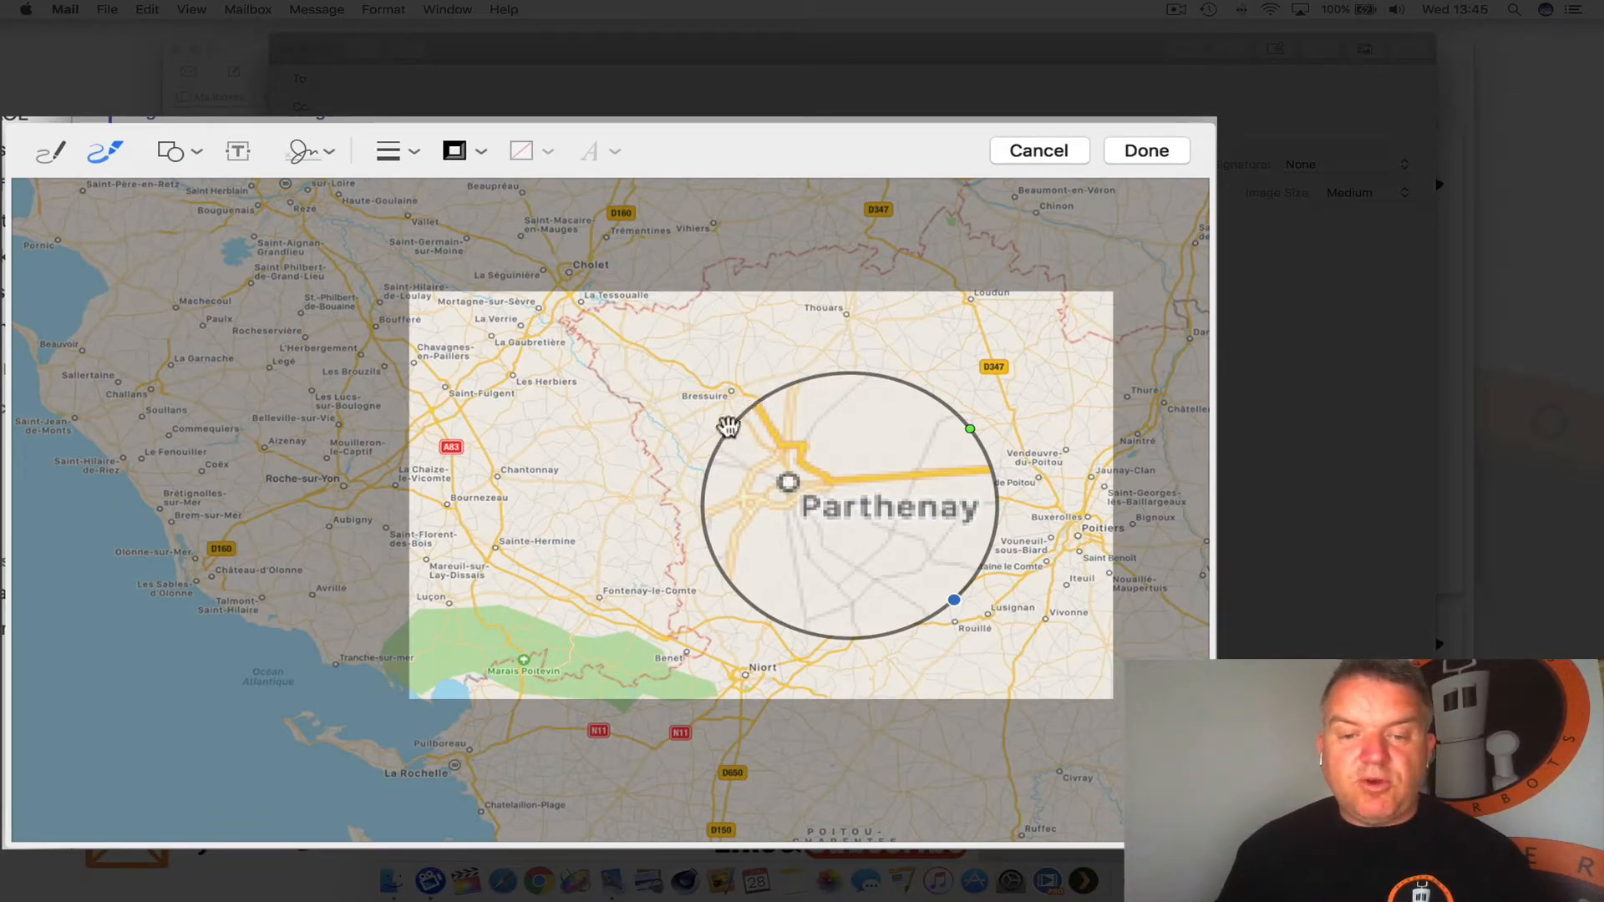
{"action": "left_click_drag", "start_coordinate": [734, 423], "coordinate": [895, 465]}
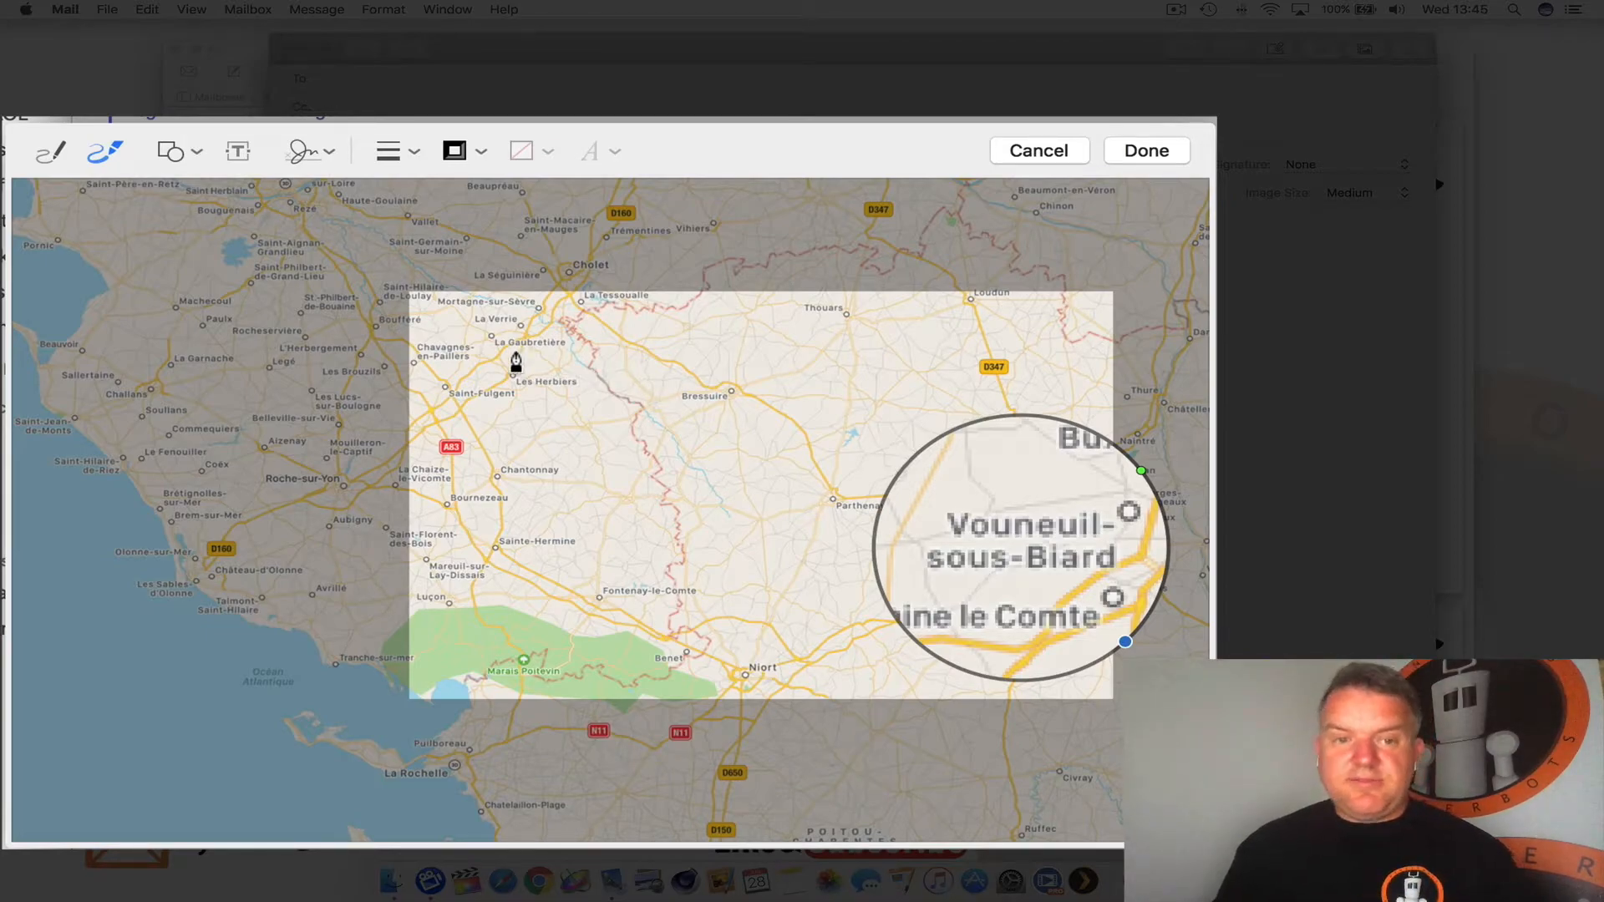
Add a text box to the map and replace its placeholder text with "this is a label".
{"action": "left_click", "coordinate": [198, 153]}
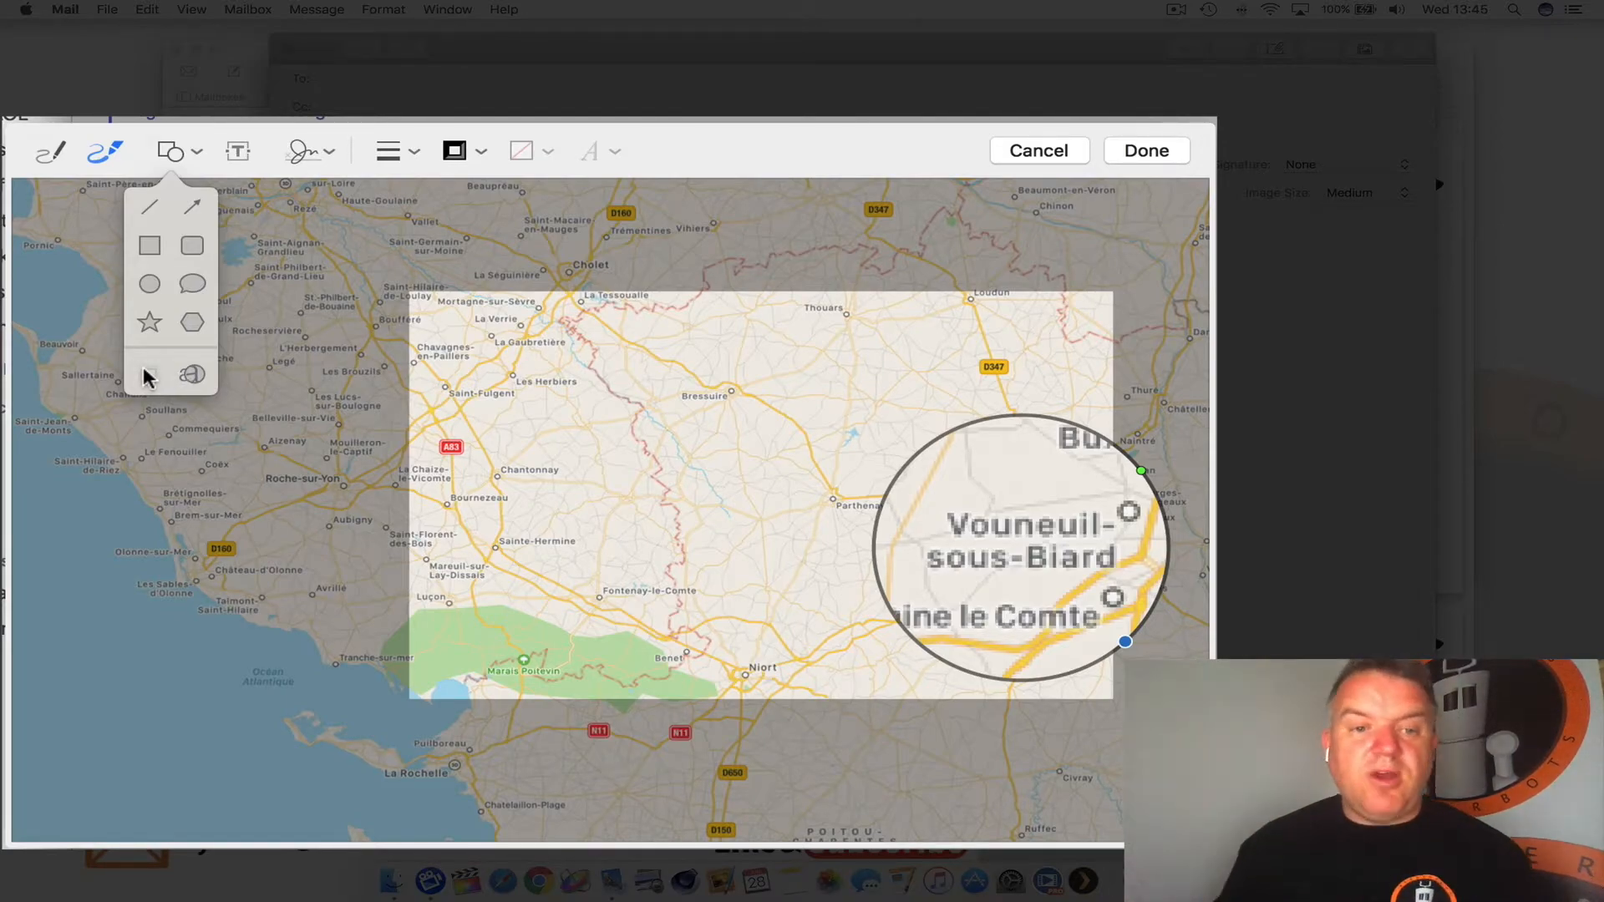
{"action": "left_click", "coordinate": [231, 155]}
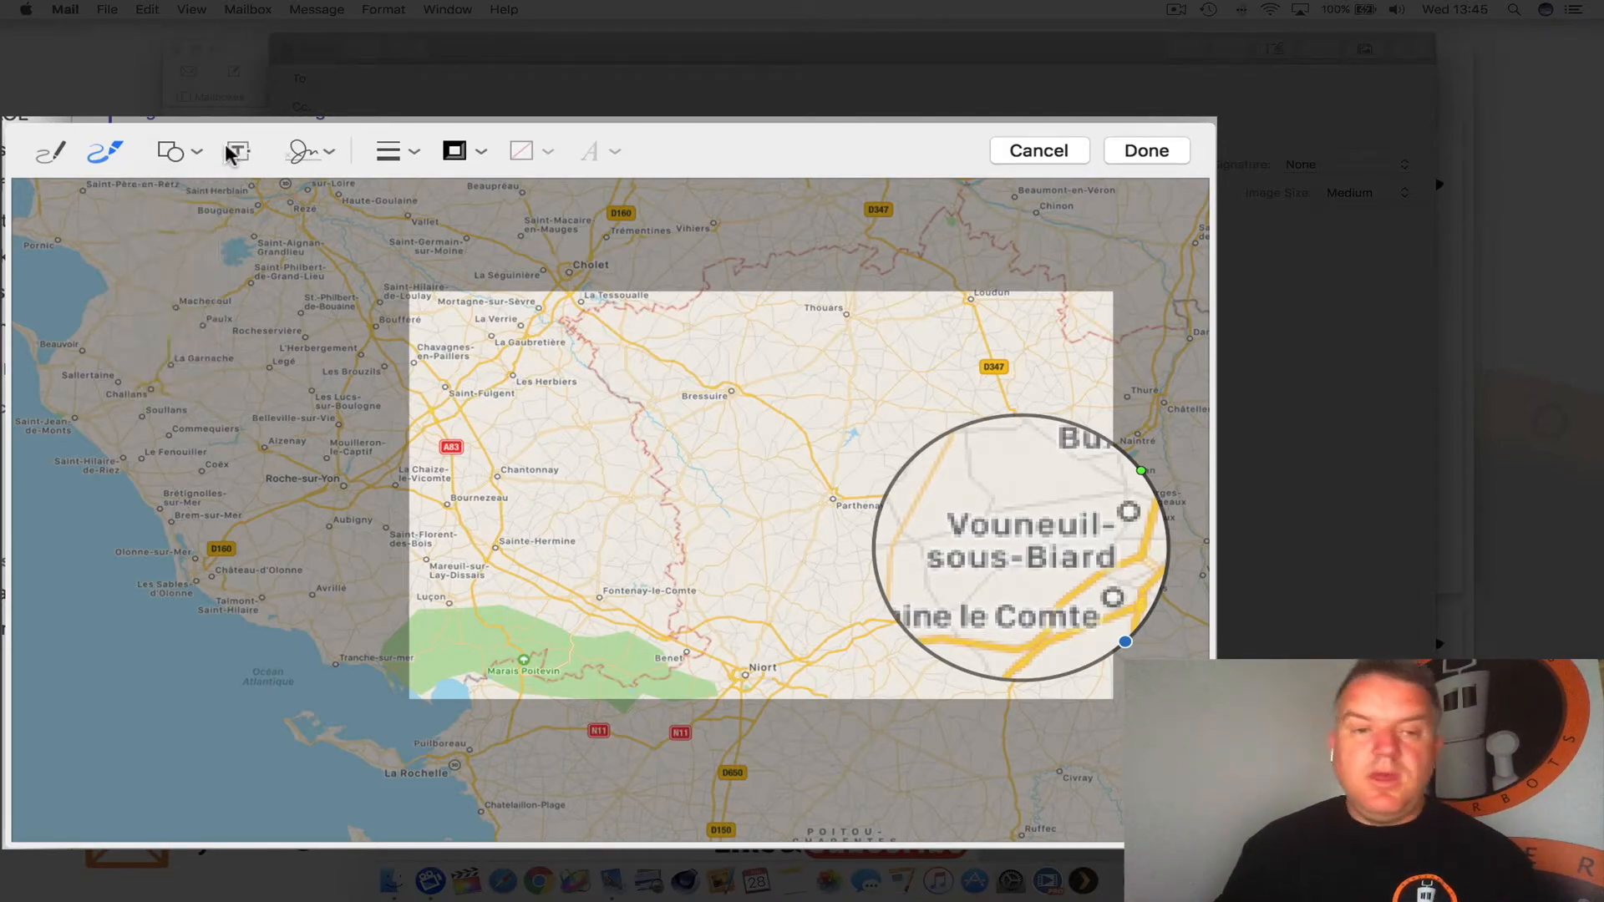
{"action": "left_click", "coordinate": [235, 157]}
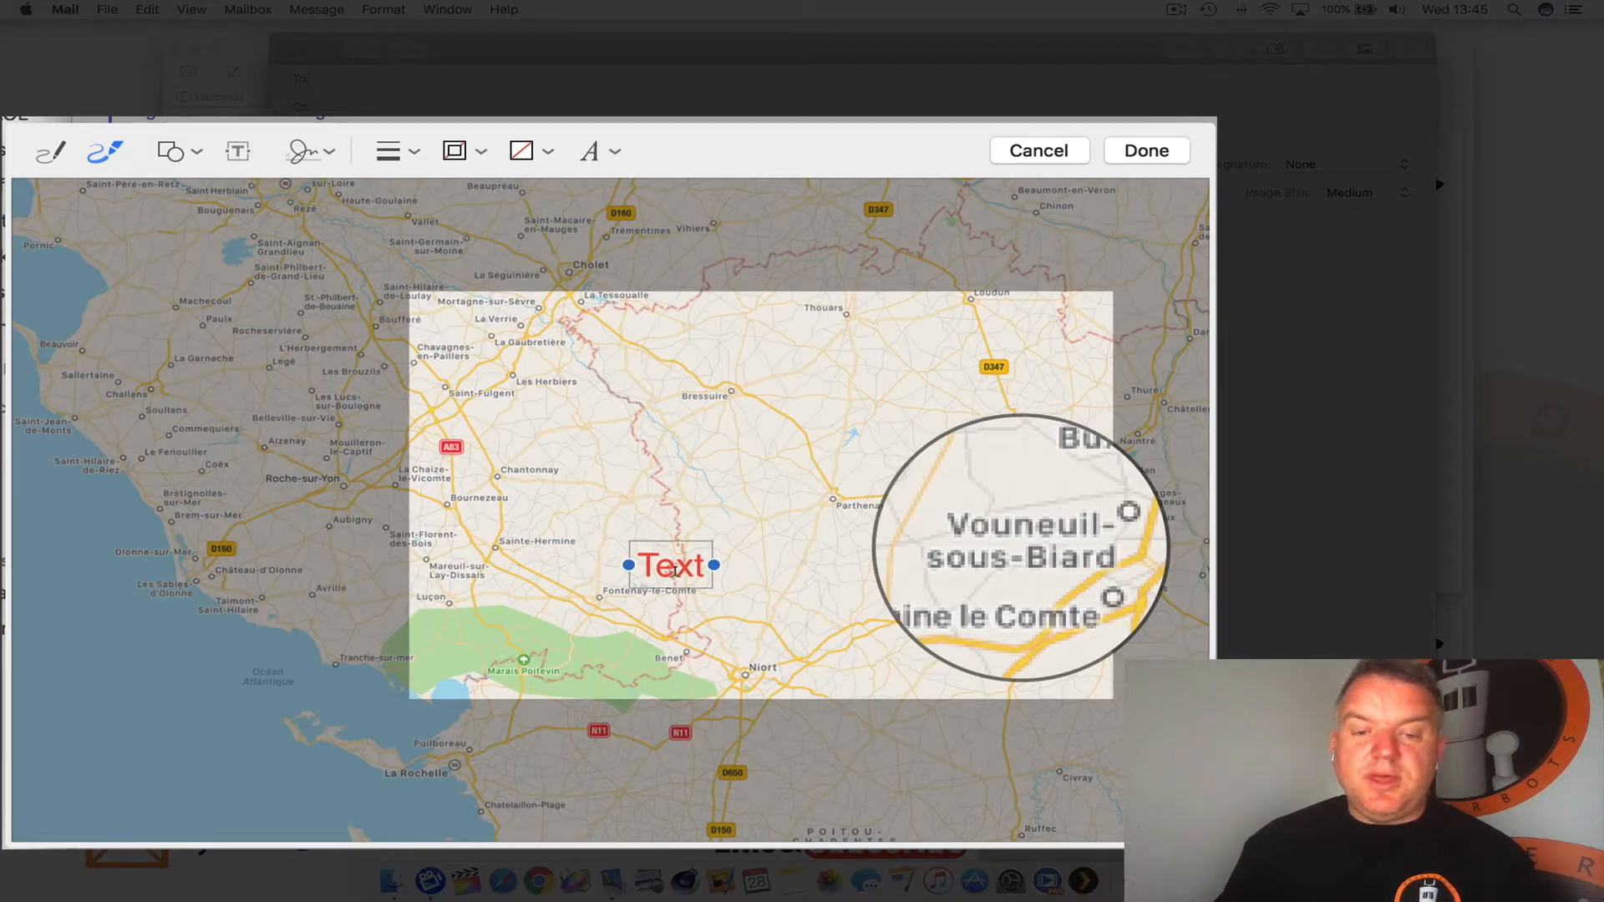
{"action": "left_click_drag", "start_coordinate": [706, 554], "coordinate": [786, 509]}
{"action": "double_click", "coordinate": [767, 517]}
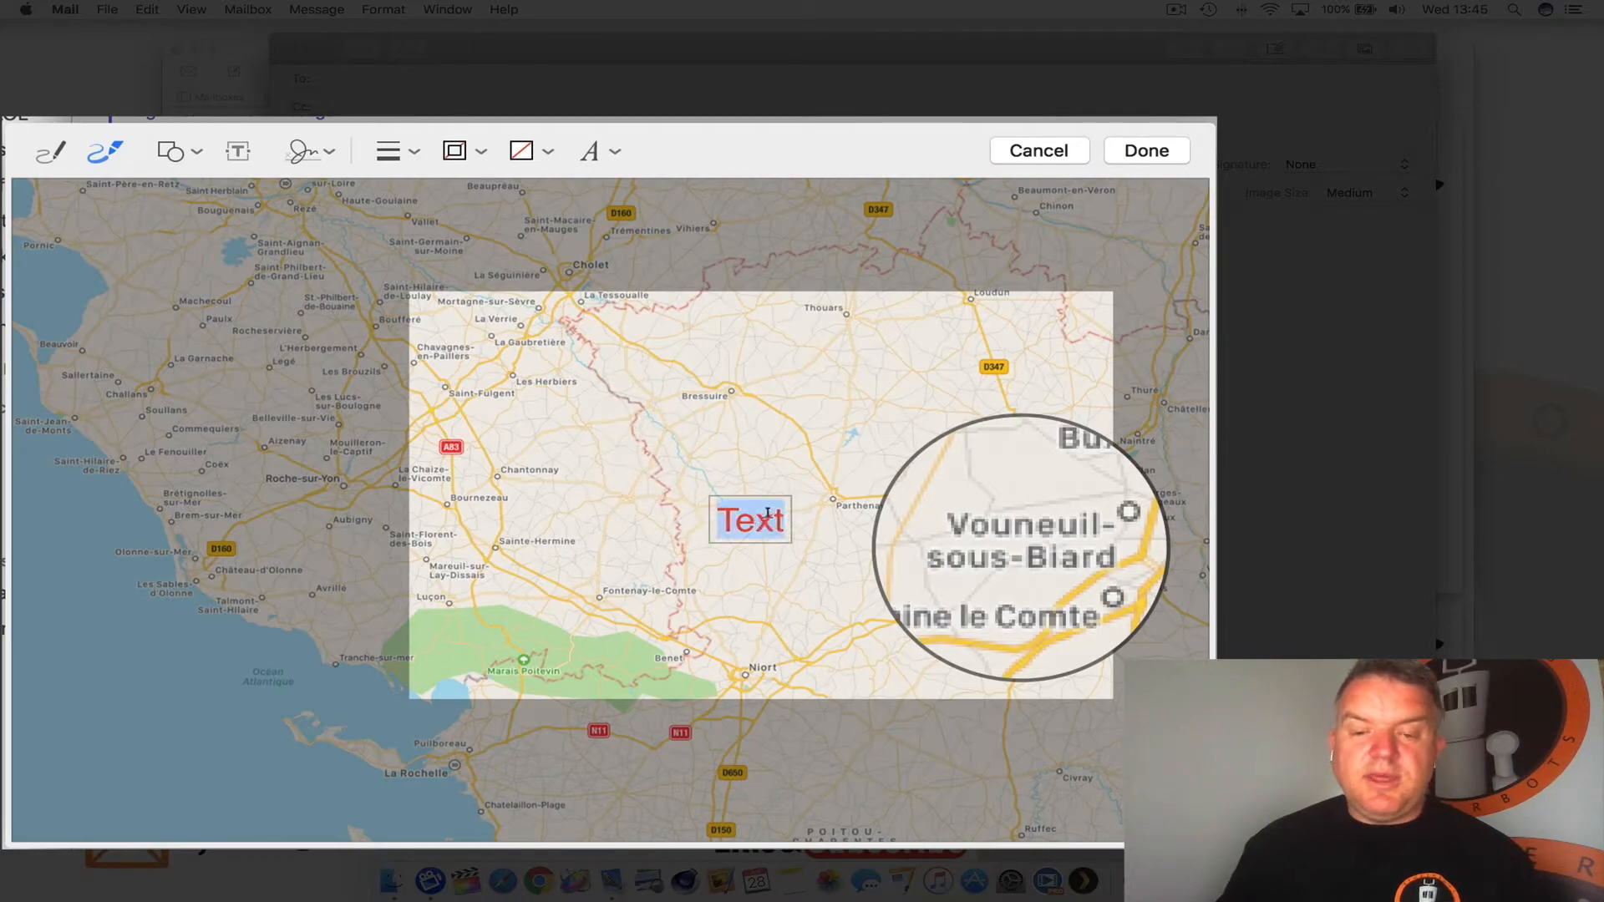
{"action": "type", "text": "this i"}
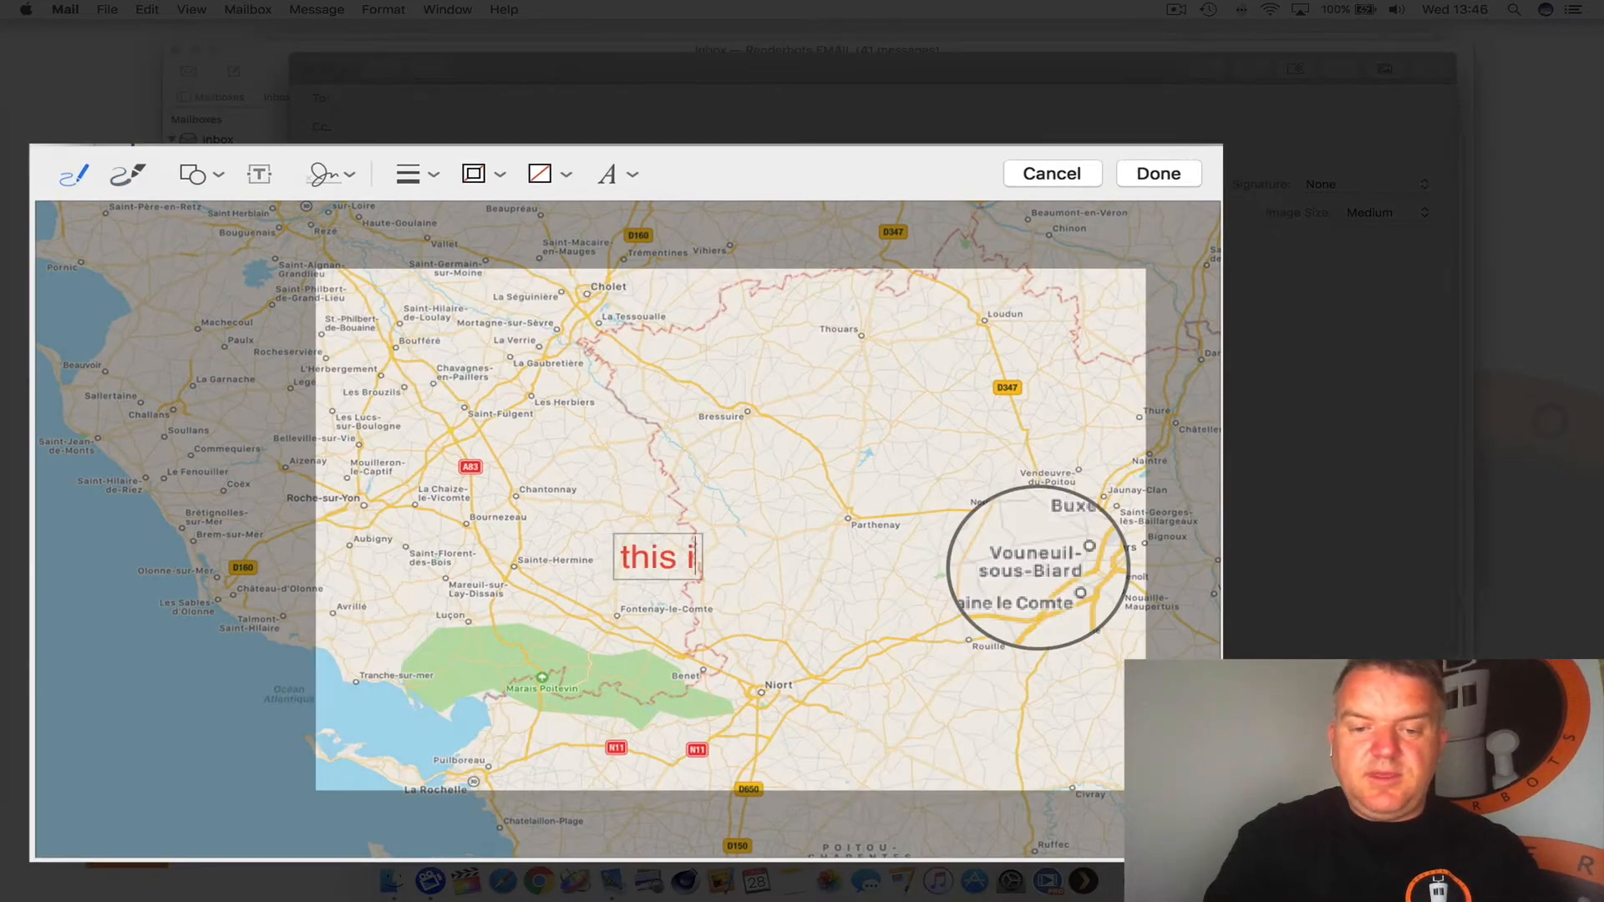
{"action": "type", "text": "s a label"}
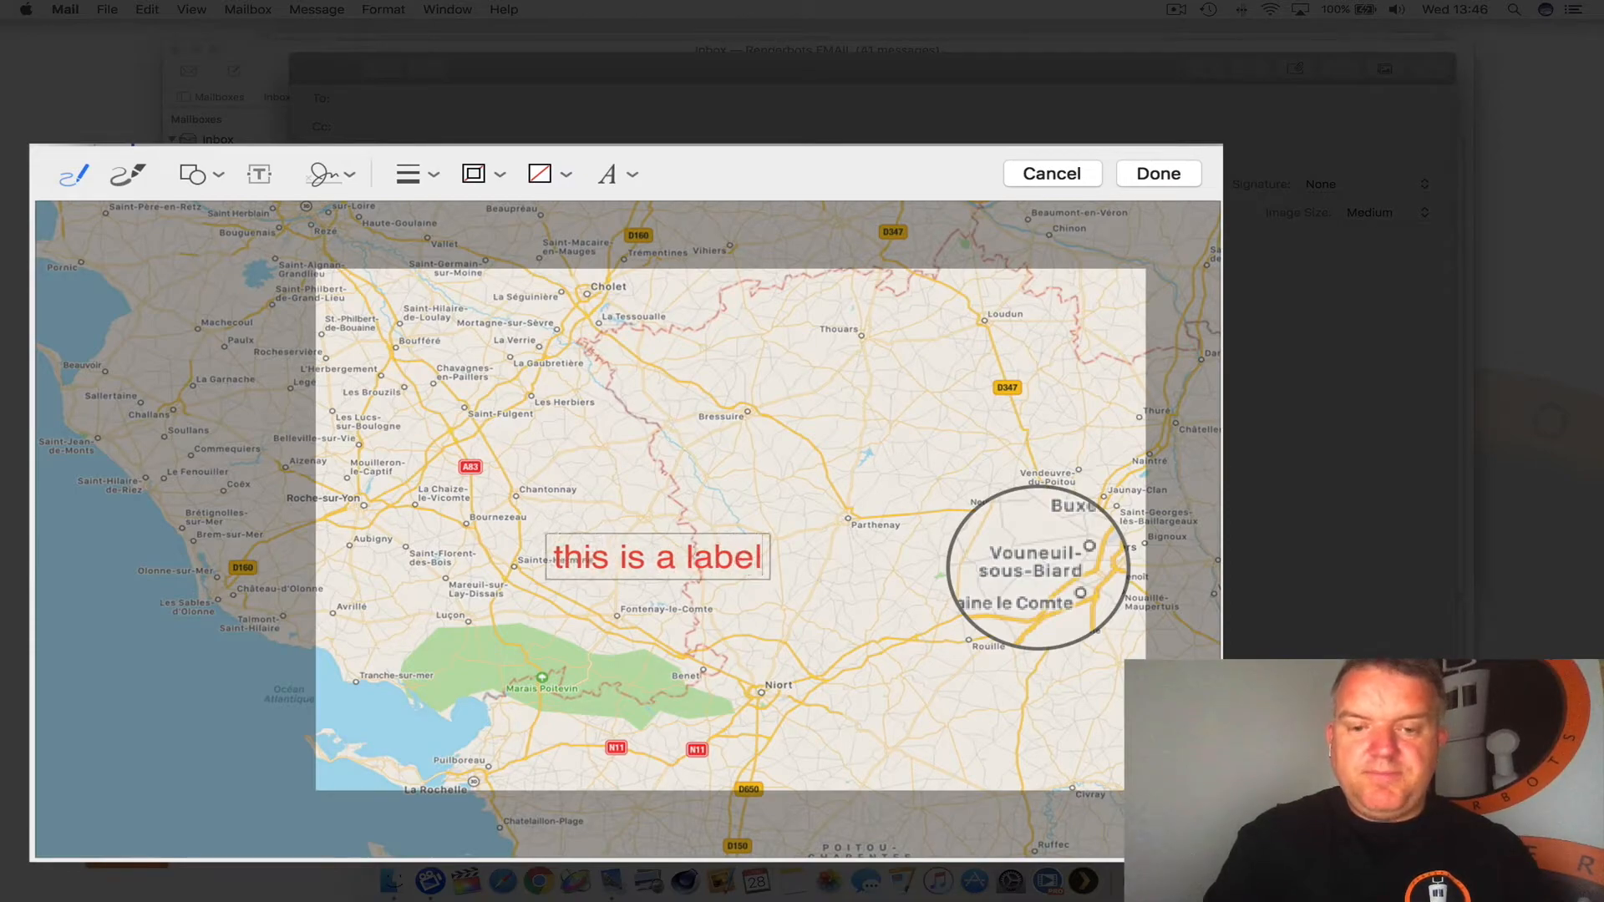
{"action": "left_click", "coordinate": [693, 554]}
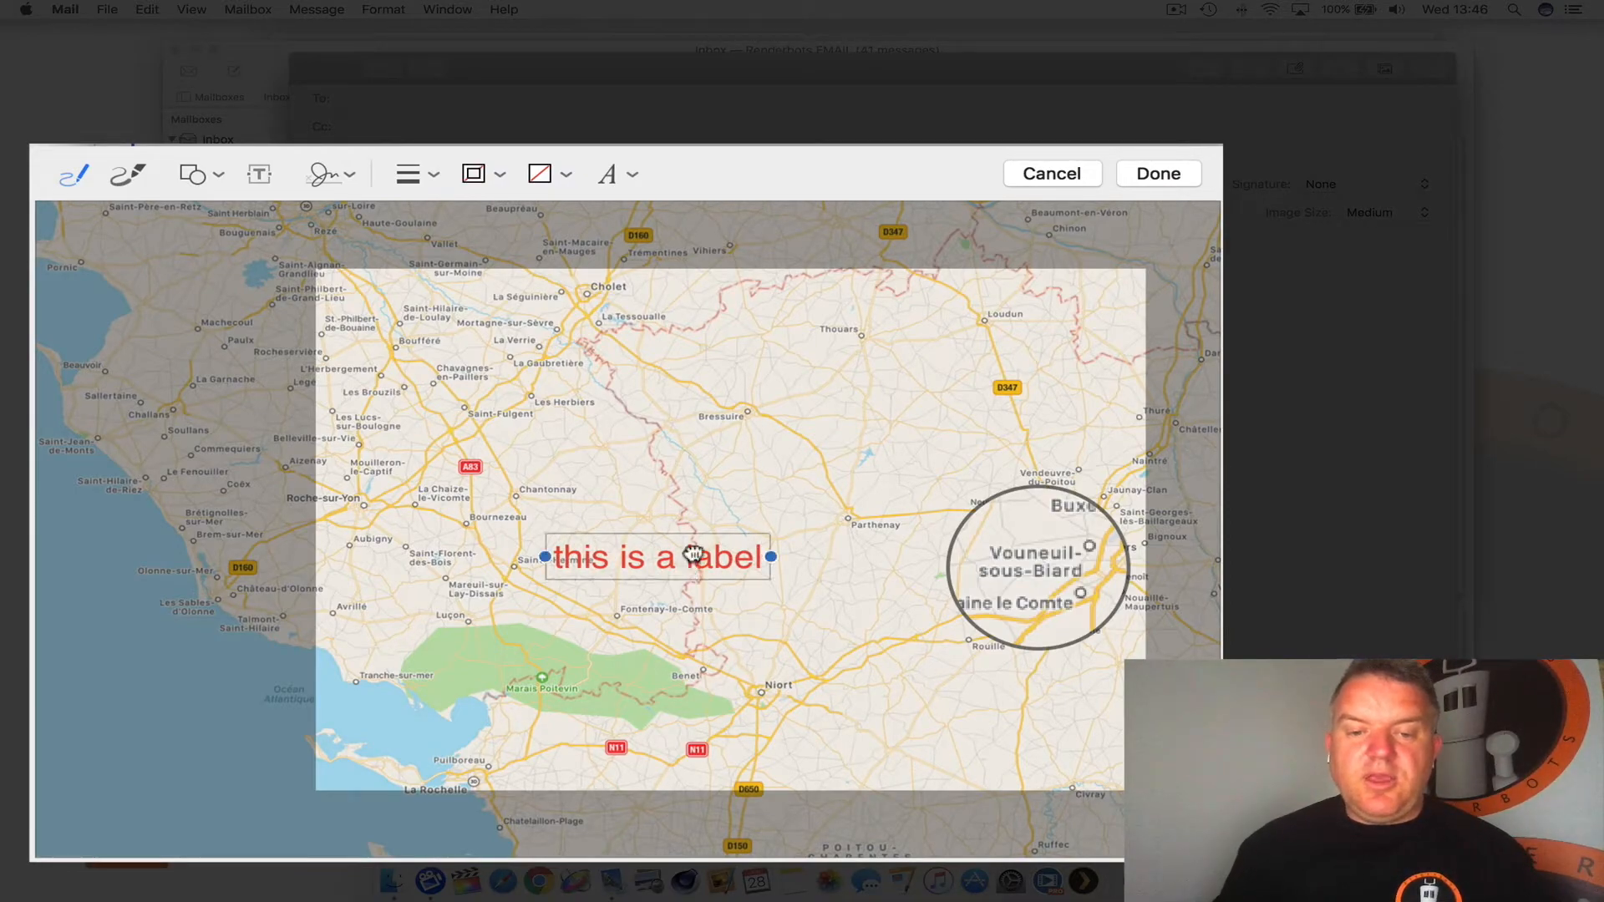
Fill the label's background with white and move it just above Parthenay on the map.
{"action": "left_click", "coordinate": [565, 177]}
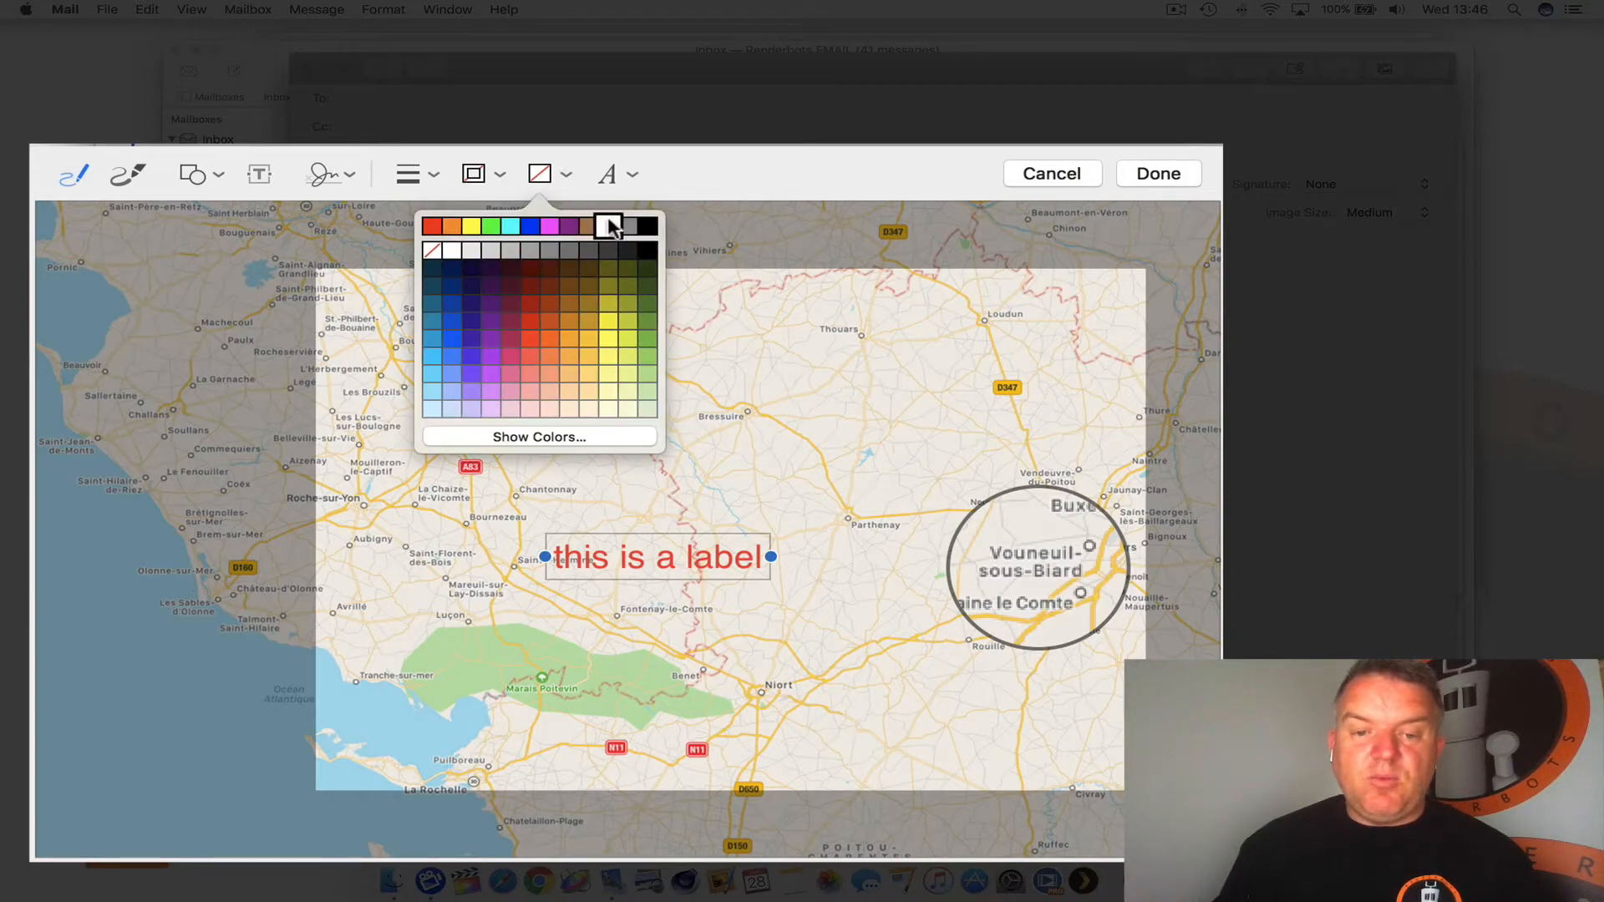
{"action": "left_click", "coordinate": [611, 226]}
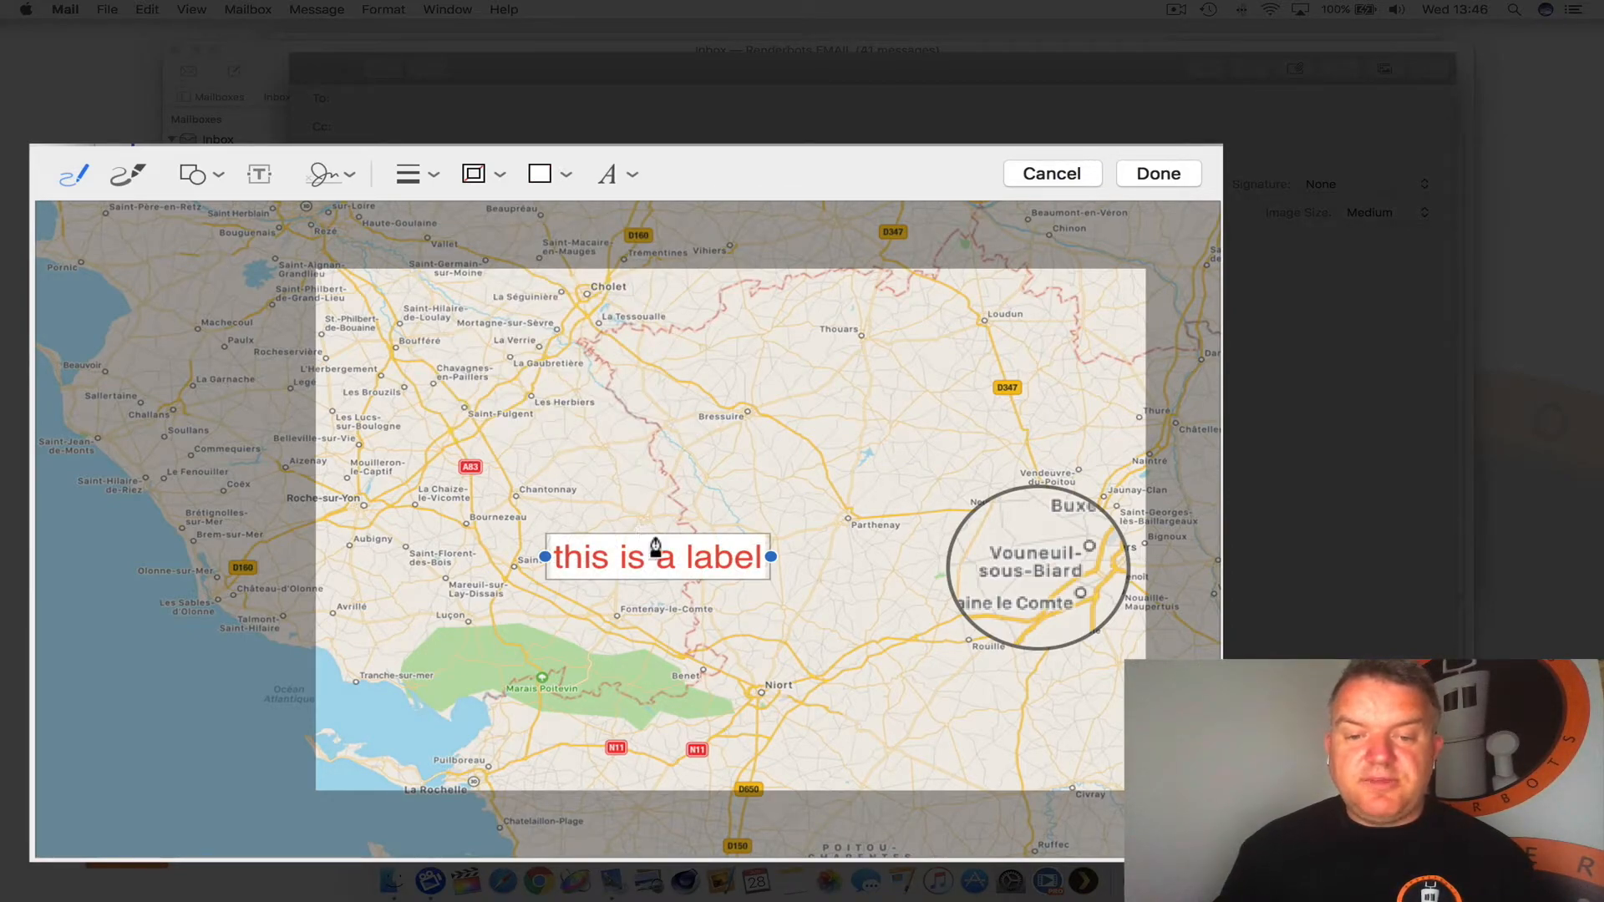
{"action": "mouse_move", "coordinate": [656, 531]}
{"action": "left_mouse_down"}
{"action": "mouse_move", "coordinate": [796, 575]}
{"action": "mouse_move", "coordinate": [823, 564]}
{"action": "left_mouse_up"}
{"action": "left_click", "coordinate": [675, 533]}
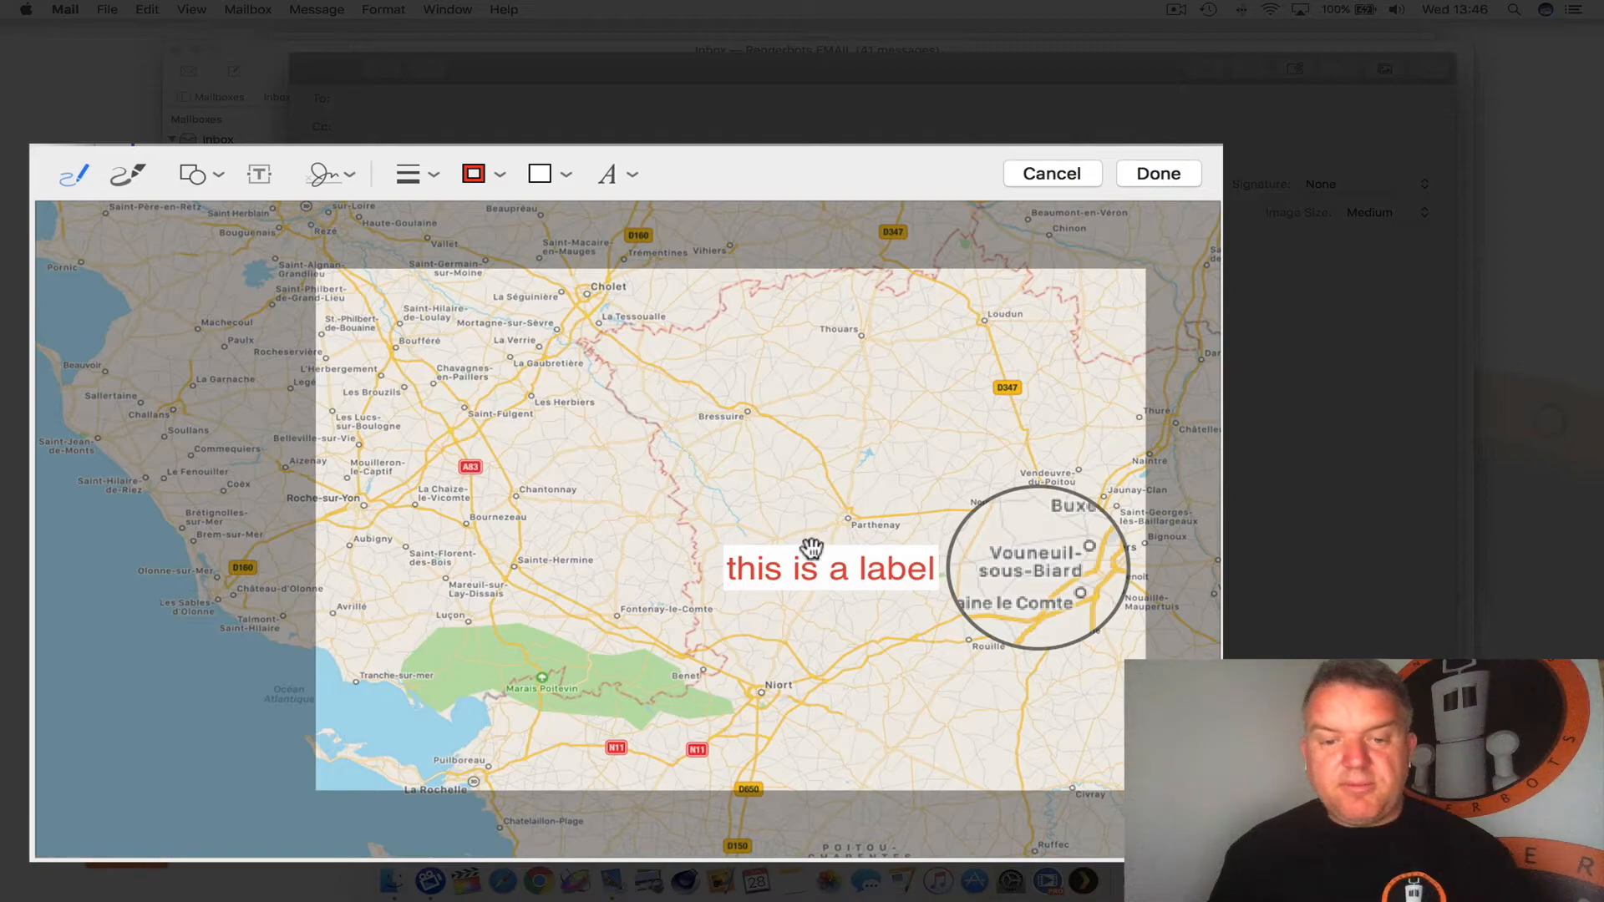
{"action": "left_click_drag", "start_coordinate": [805, 555], "coordinate": [800, 554]}
{"action": "left_click_drag", "start_coordinate": [735, 501], "coordinate": [865, 495]}
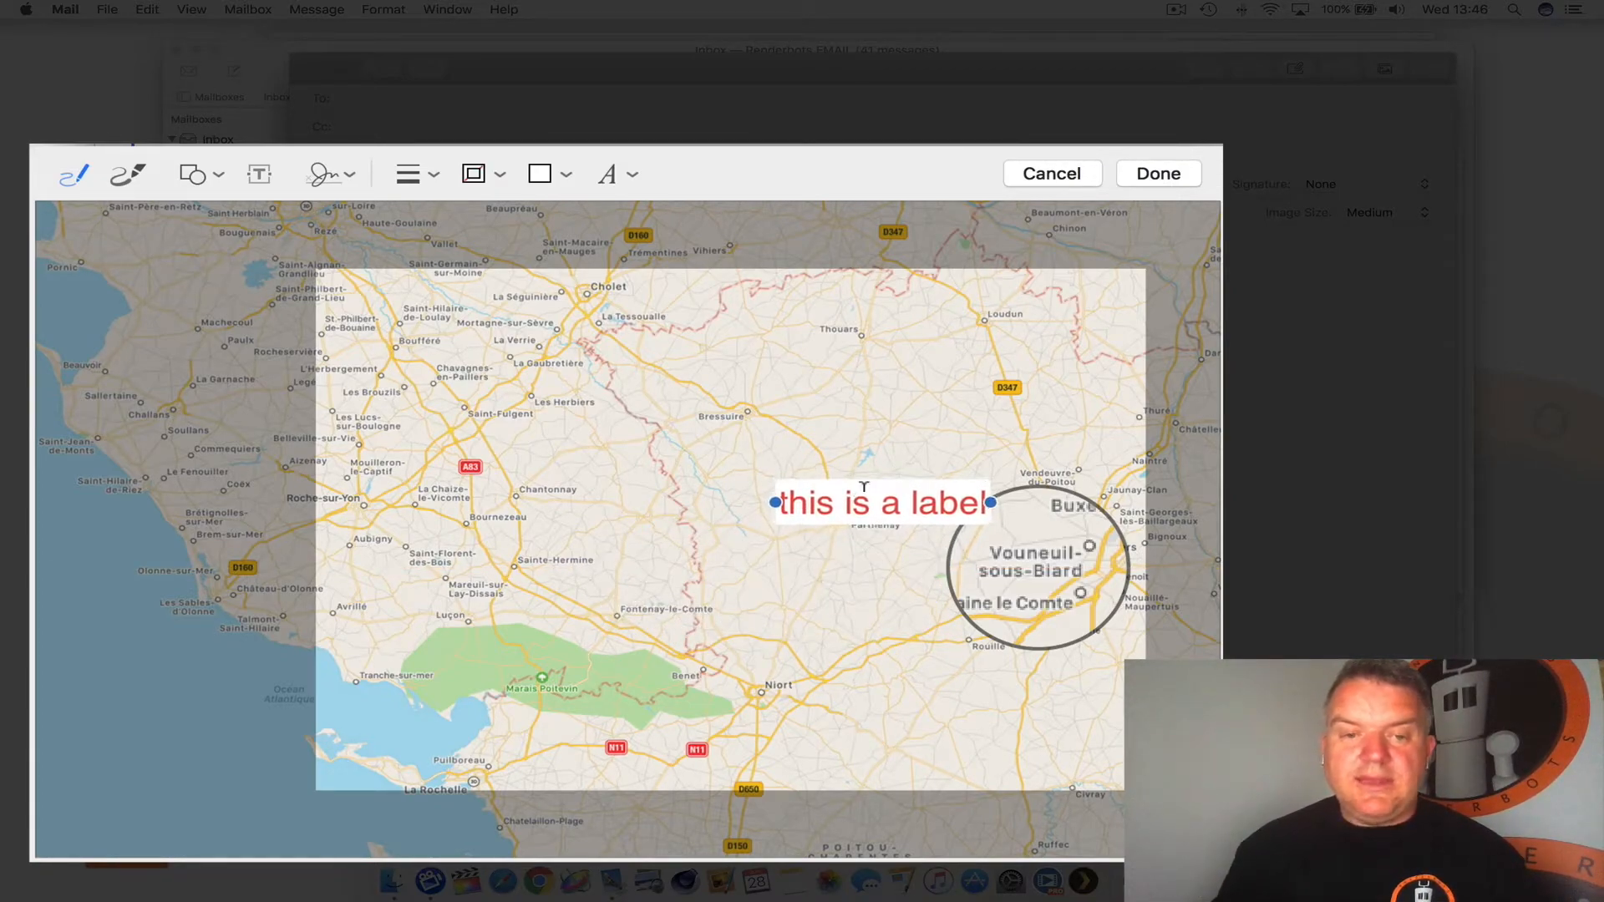
Select the label's entire text and set its font to Futura.
{"action": "double_click", "coordinate": [795, 497]}
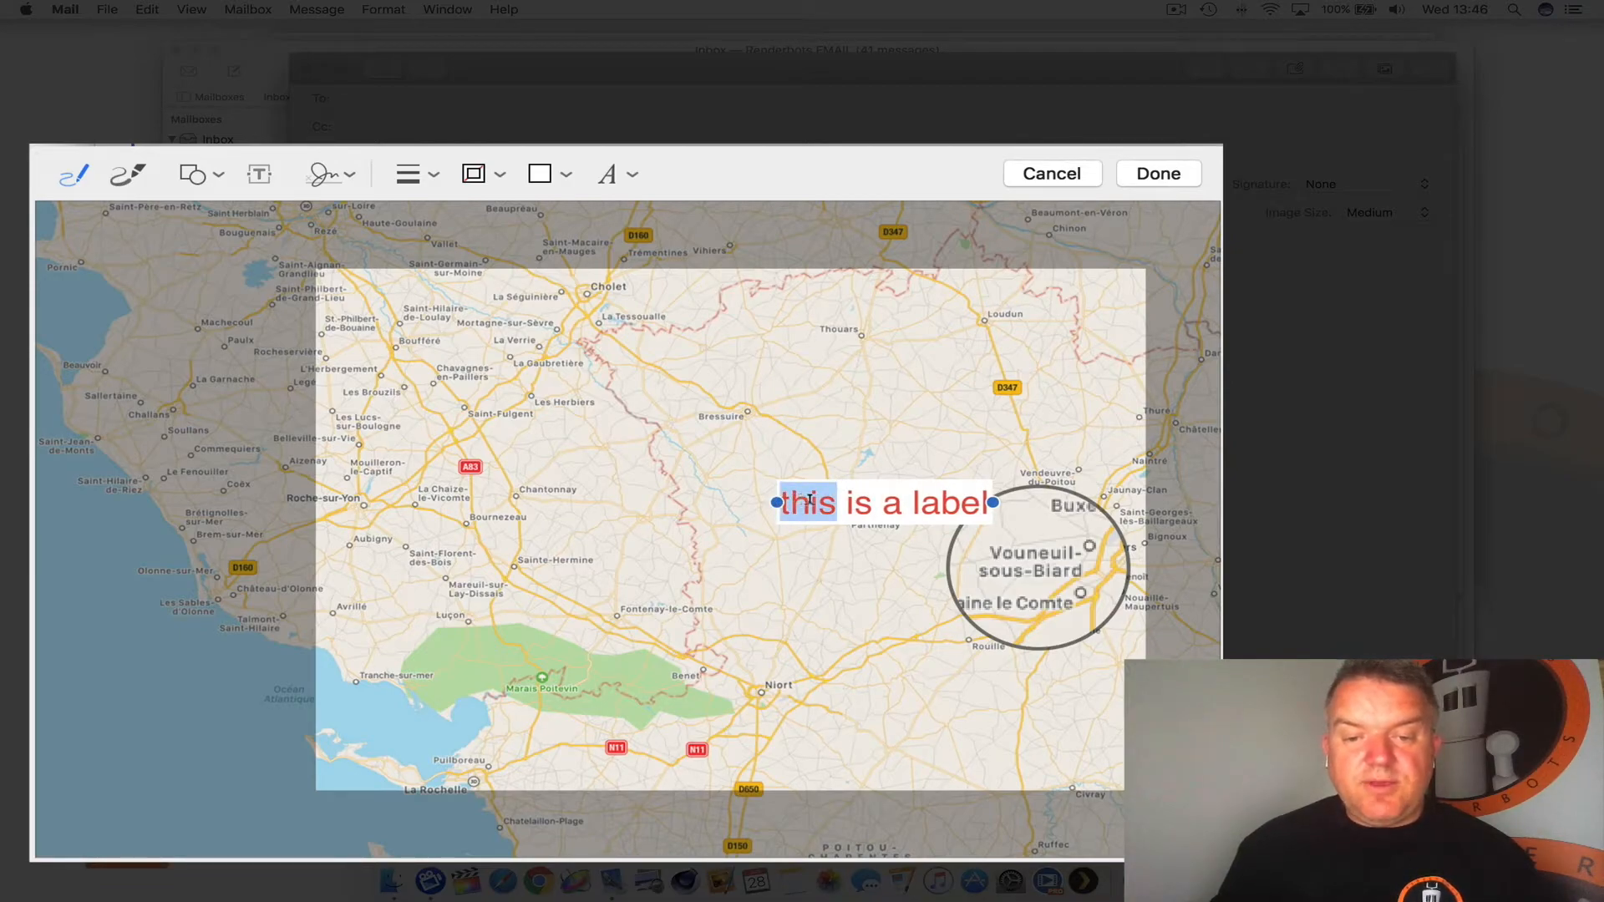
{"action": "left_click", "coordinate": [809, 499]}
{"action": "left_click_drag", "start_coordinate": [786, 498], "coordinate": [981, 499]}
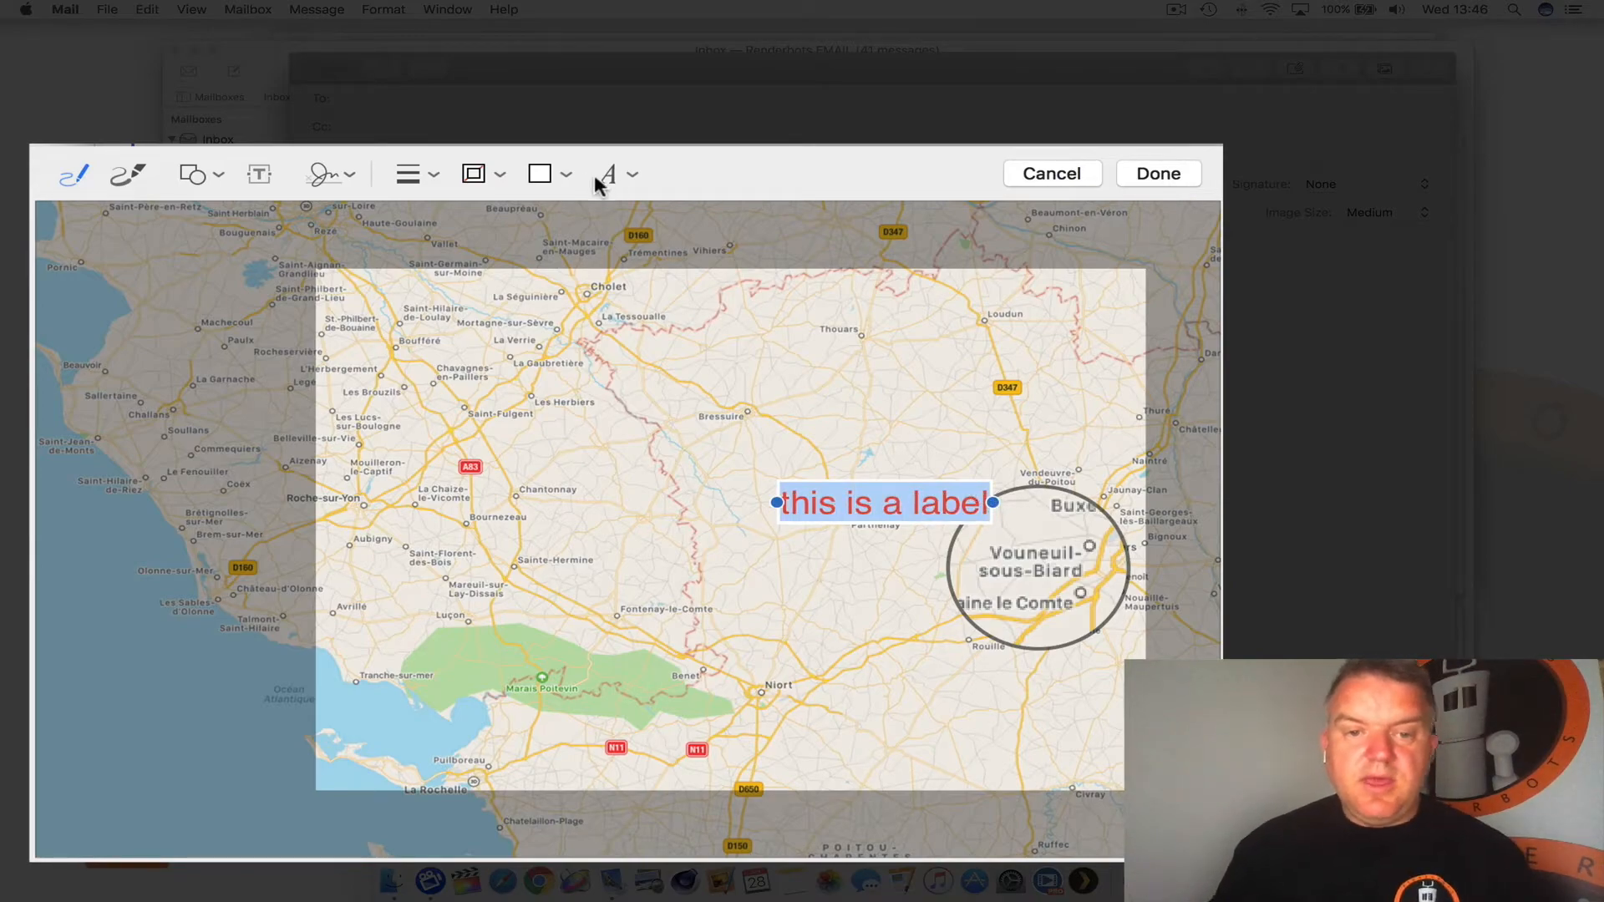
{"action": "left_click", "coordinate": [632, 177]}
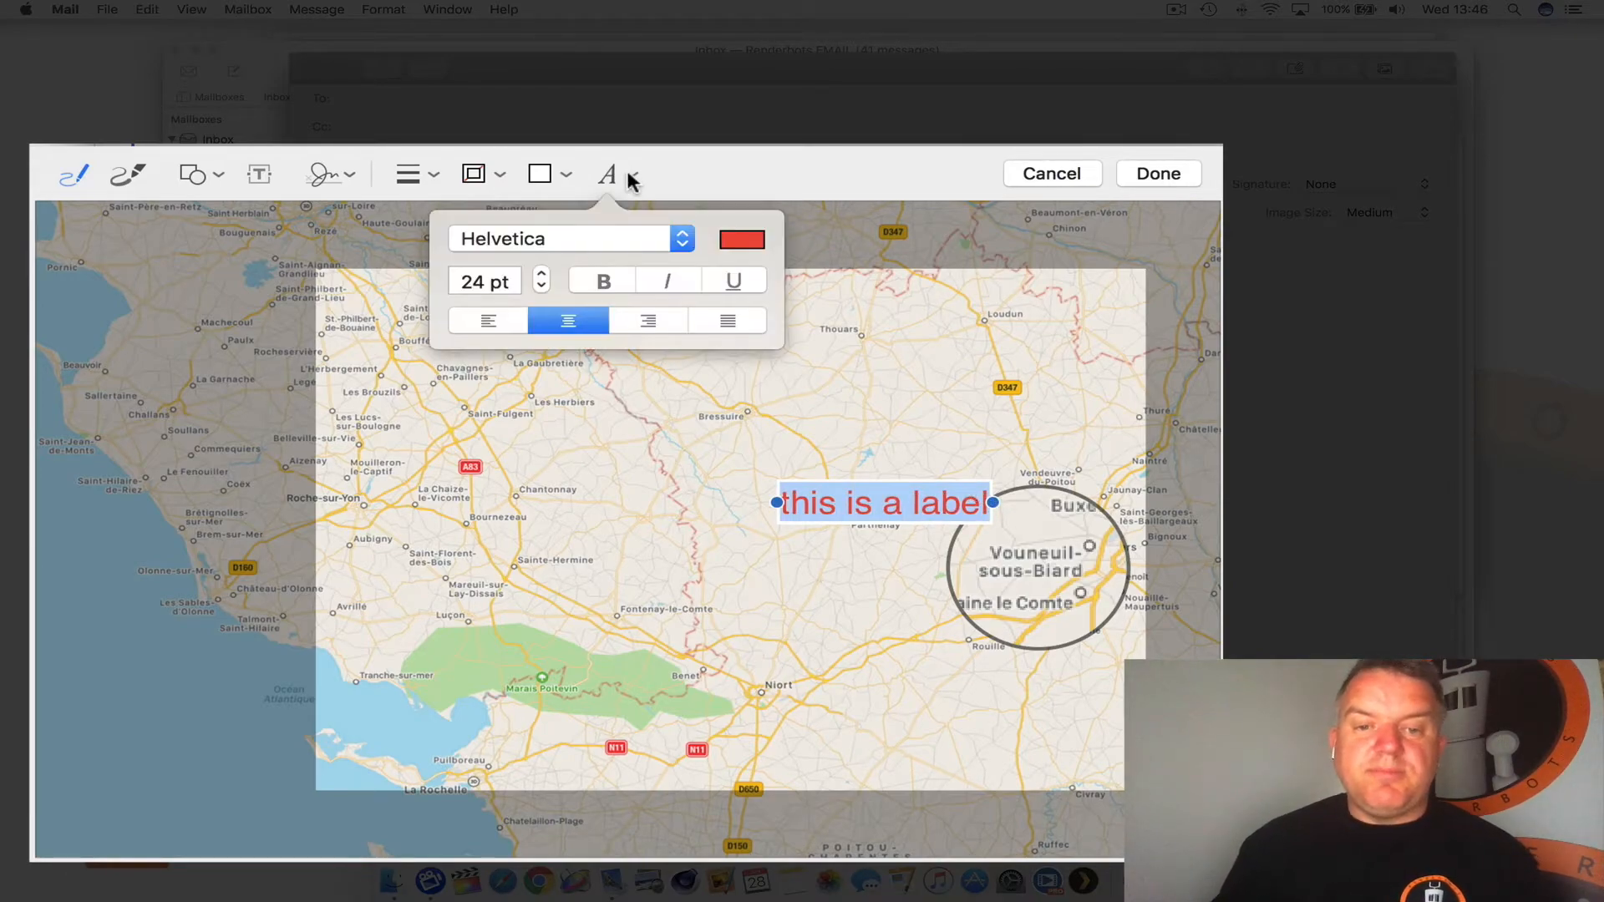
{"action": "left_click", "coordinate": [598, 240]}
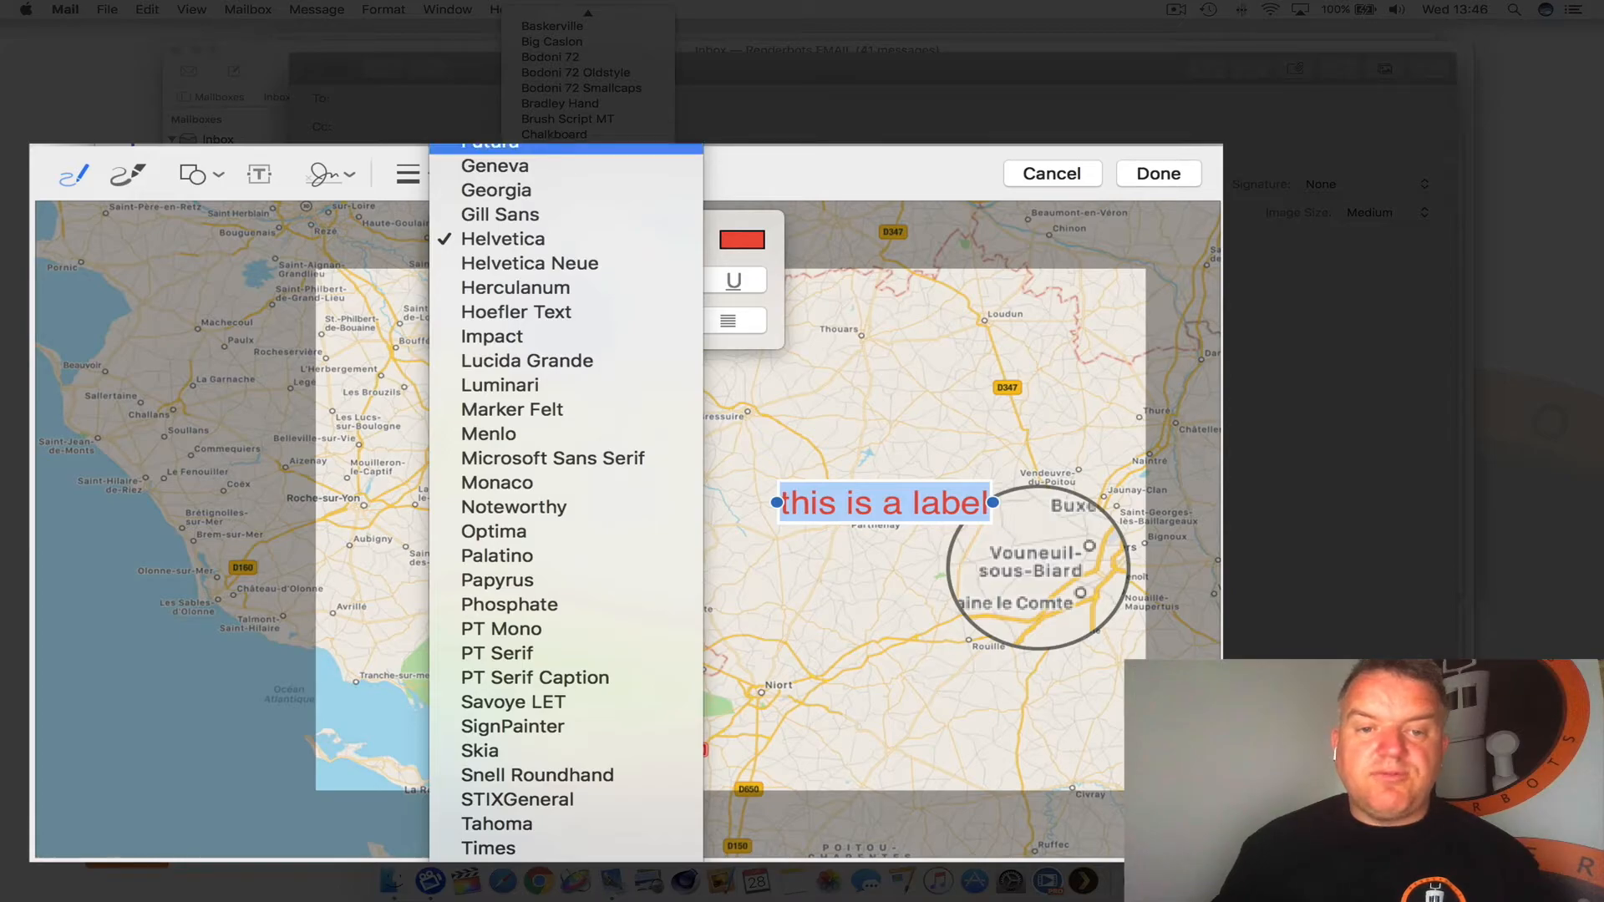
{"action": "left_click", "coordinate": [564, 147]}
Set the label text to 28 pt and make it bold.
{"action": "left_click", "coordinate": [542, 286]}
{"action": "left_click", "coordinate": [542, 286]}
{"action": "left_click", "coordinate": [542, 286]}
{"action": "left_click", "coordinate": [541, 287]}
{"action": "left_click_drag", "start_coordinate": [541, 275], "coordinate": [538, 275]}
{"action": "left_click", "coordinate": [595, 284]}
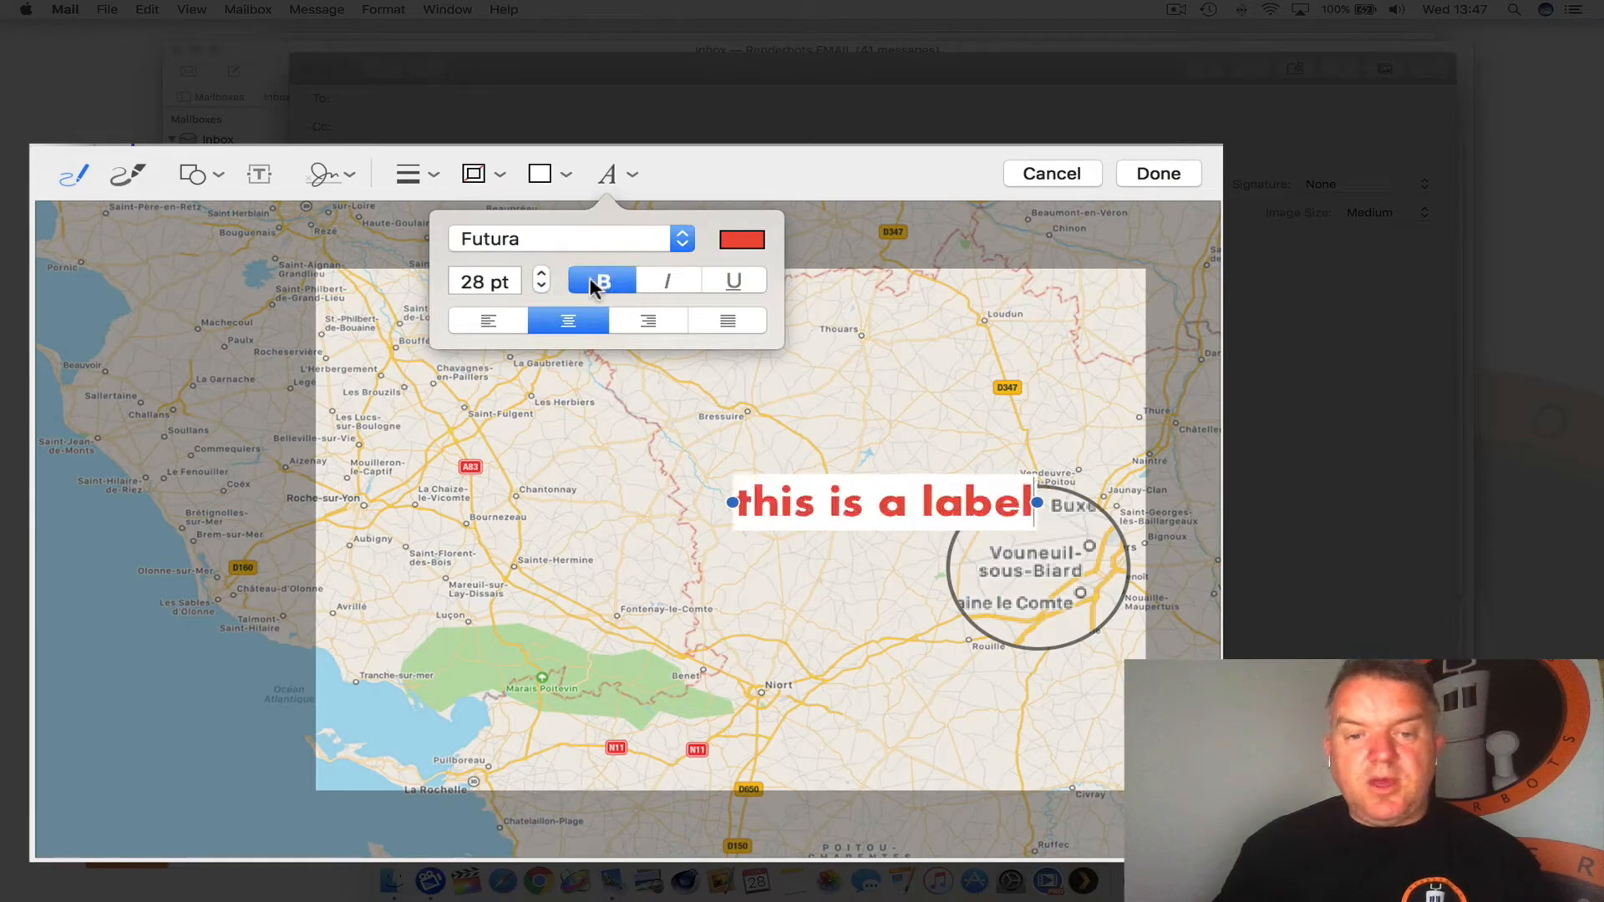
Left-align the label text, try light blue and finally colour the text yellow.
{"action": "left_click", "coordinate": [496, 324]}
{"action": "left_click", "coordinate": [746, 242]}
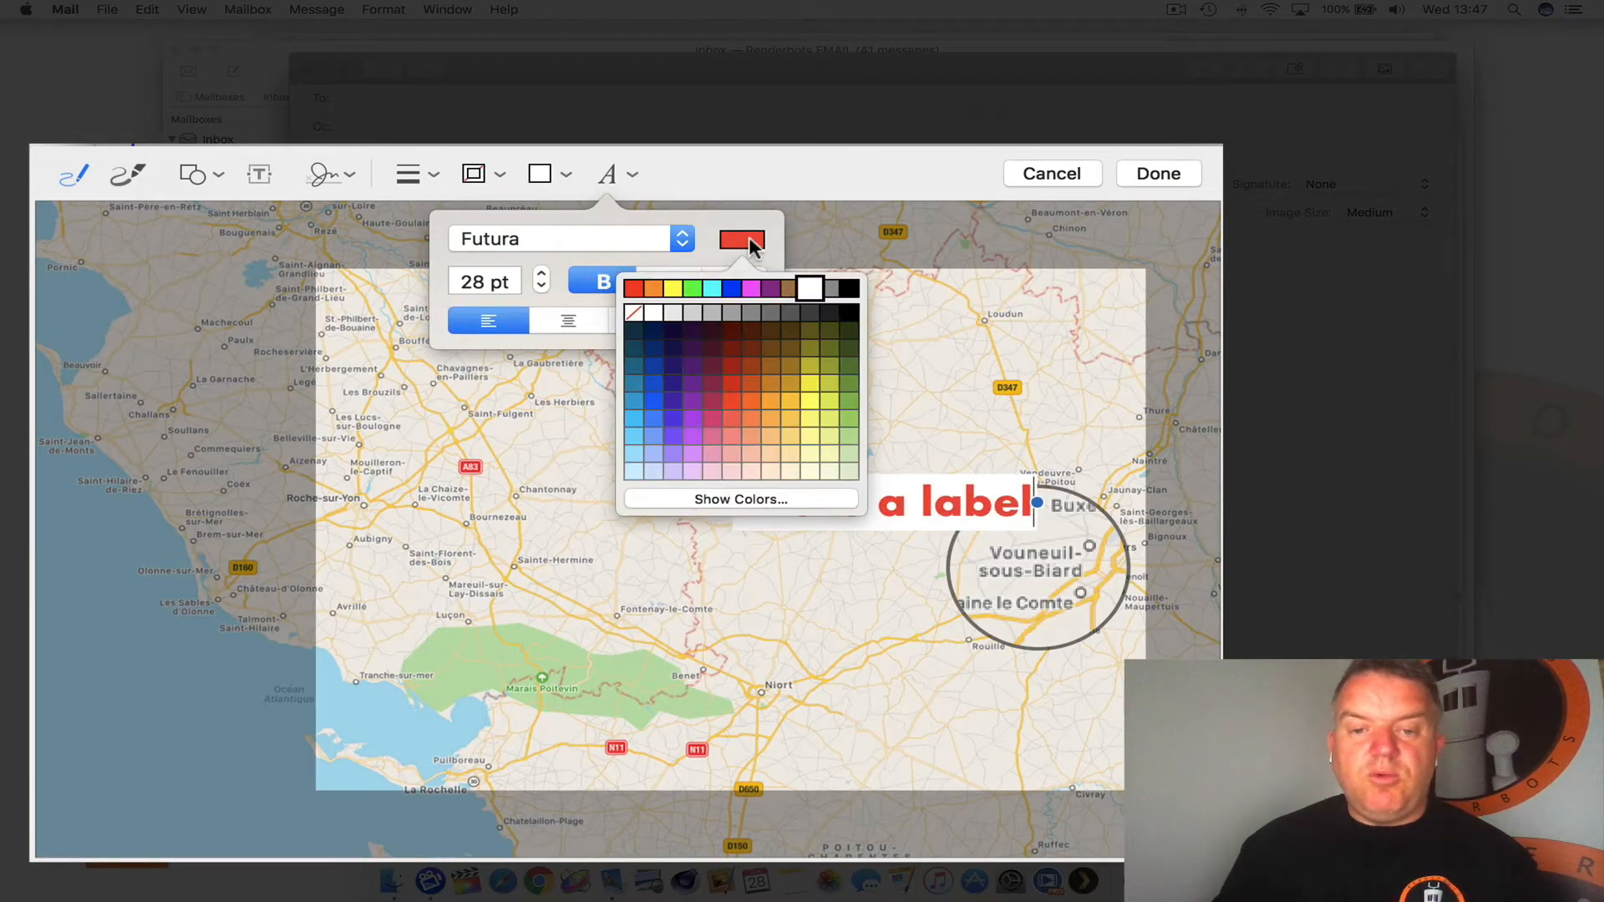
{"action": "left_click", "coordinate": [706, 283]}
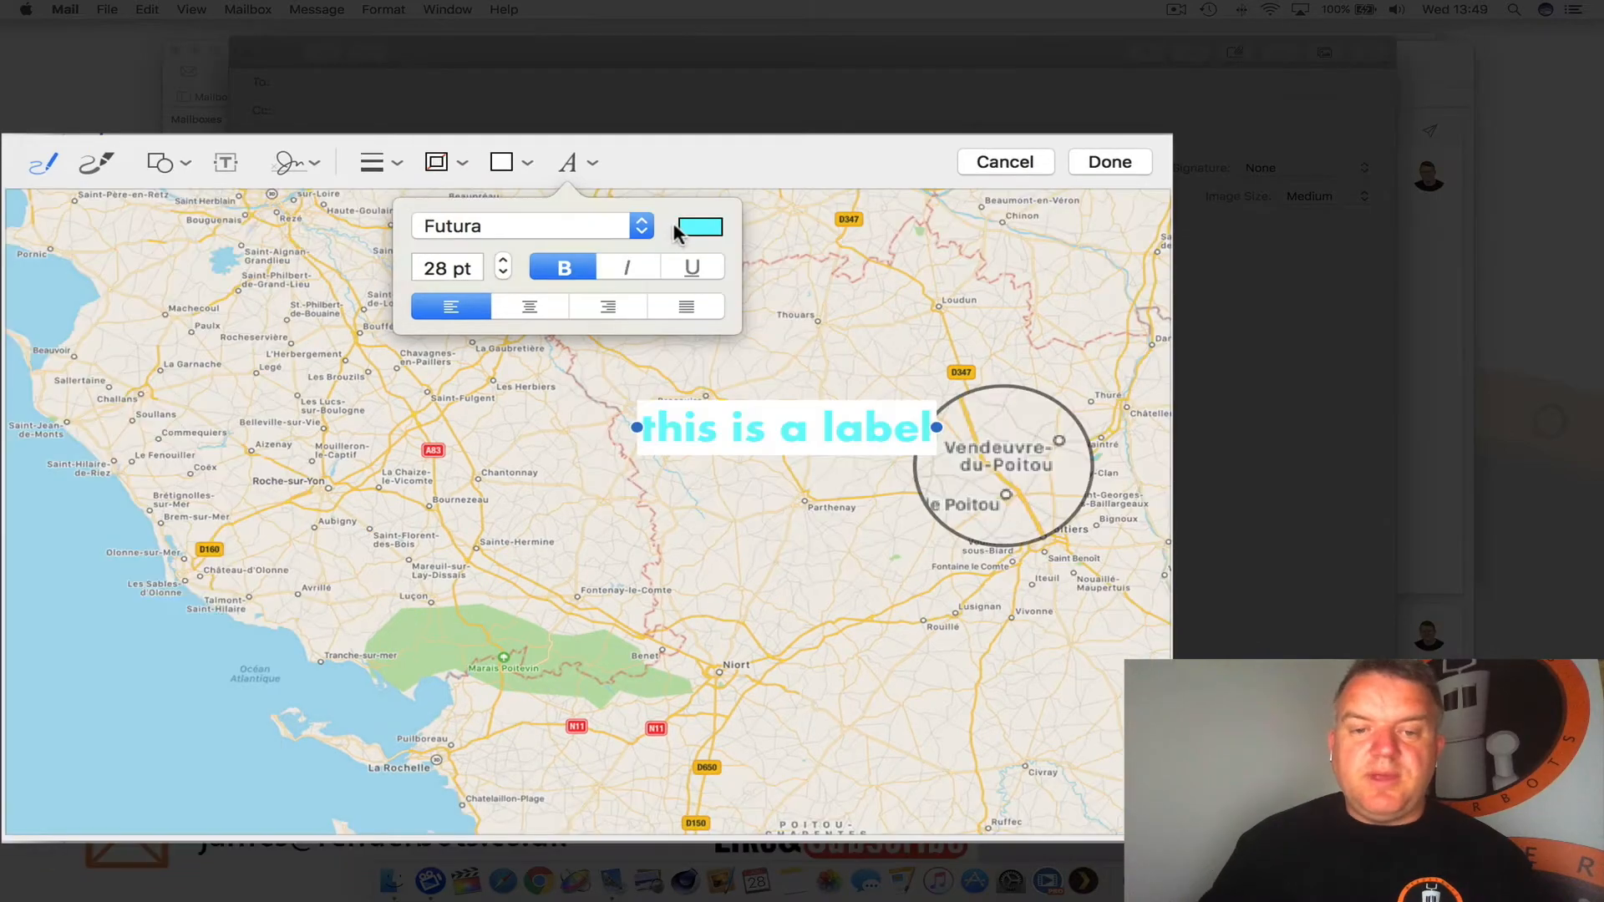
{"action": "left_click", "coordinate": [697, 226]}
{"action": "left_click", "coordinate": [767, 368]}
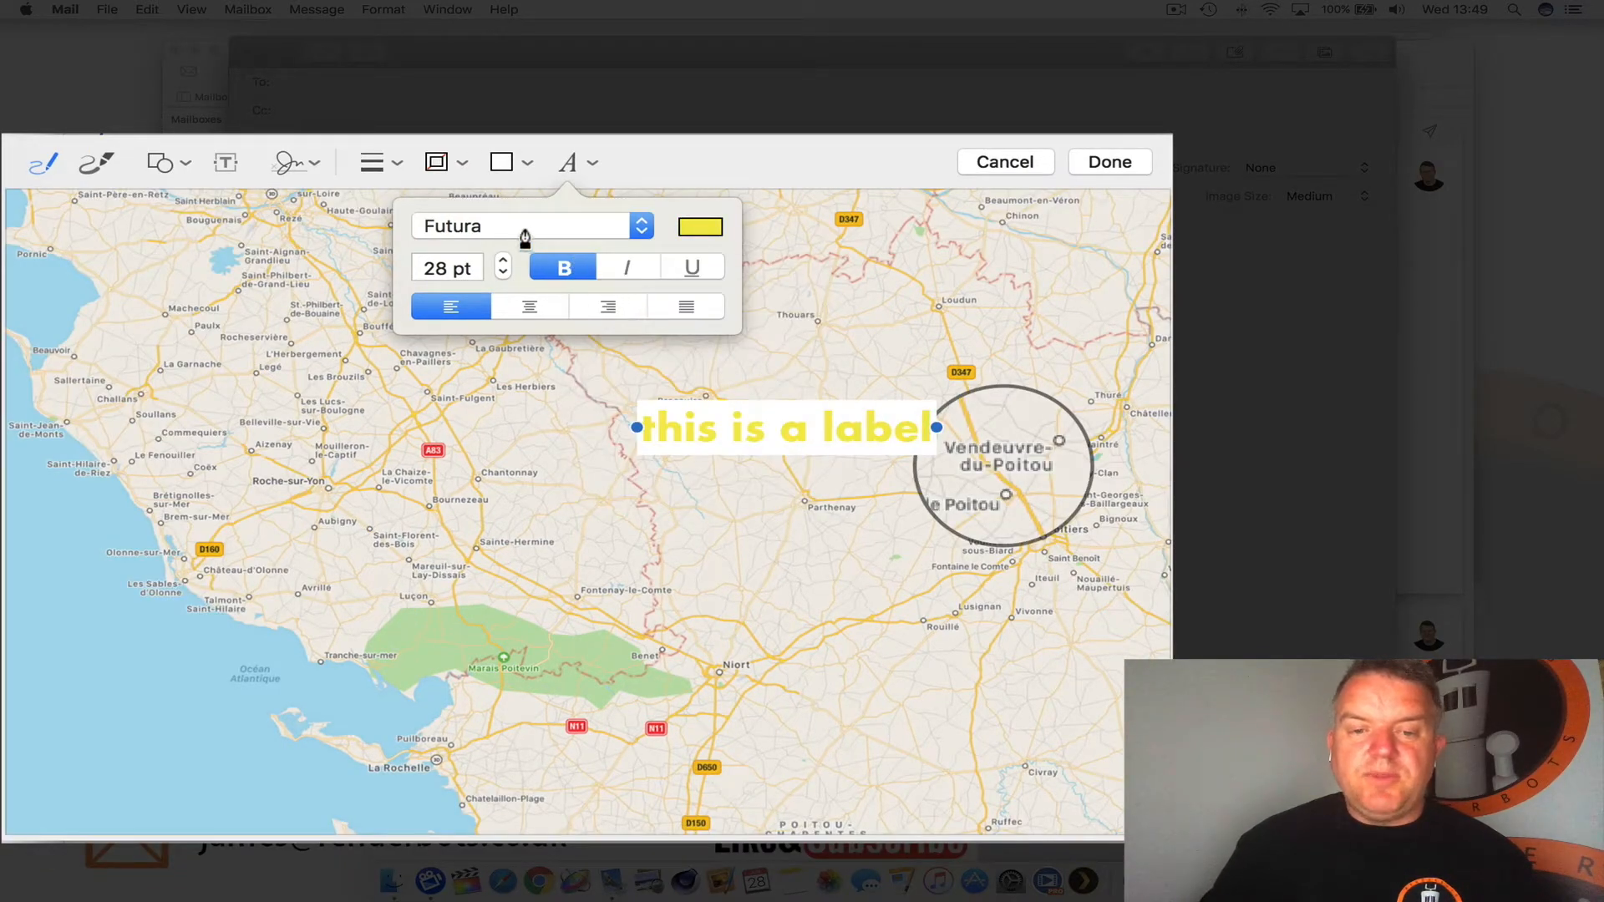
Try centre and right alignment on the label, return it to left alignment and set its size to 31 pt.
{"action": "left_click", "coordinate": [546, 309]}
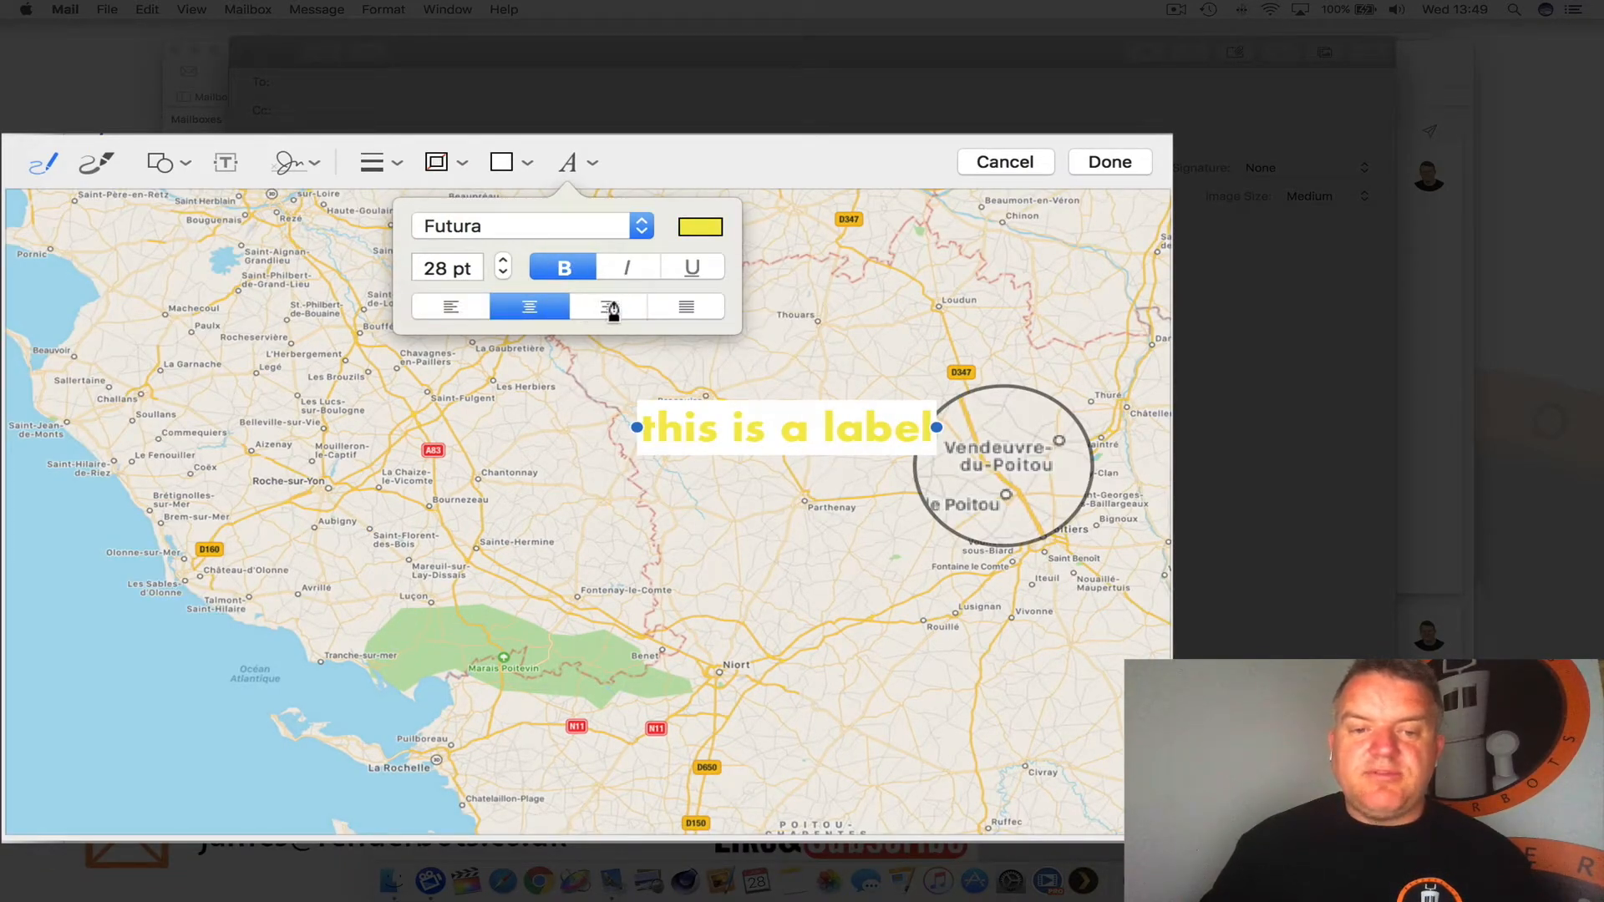
{"action": "left_click", "coordinate": [612, 309]}
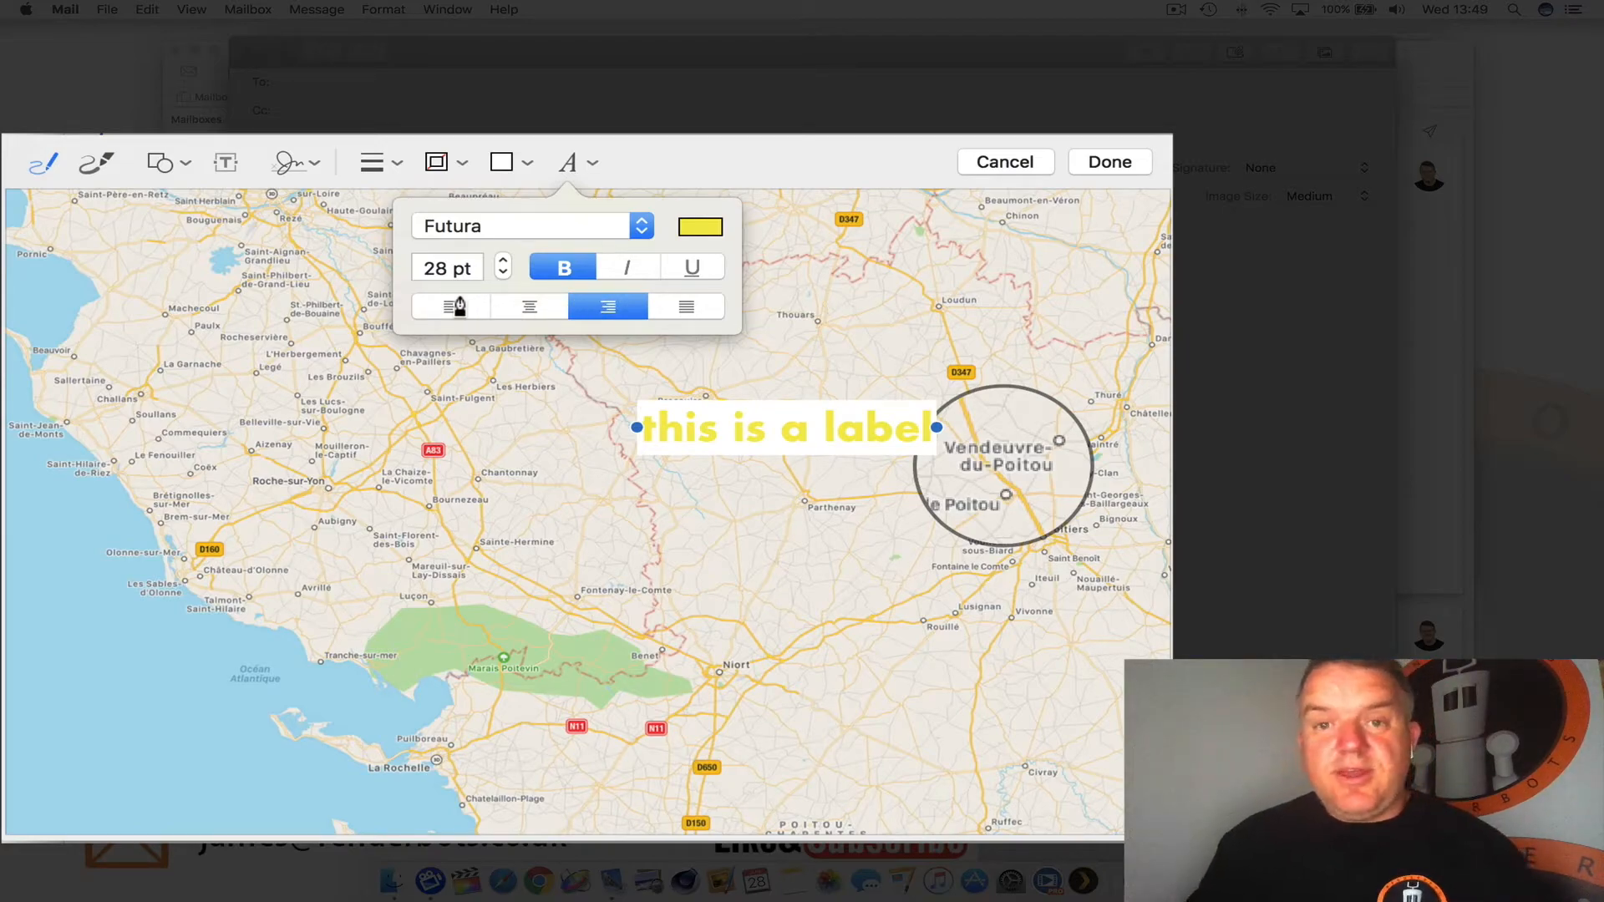
{"action": "left_click", "coordinate": [458, 305]}
{"action": "left_click", "coordinate": [503, 262]}
{"action": "left_click", "coordinate": [503, 261]}
{"action": "left_click", "coordinate": [503, 261]}
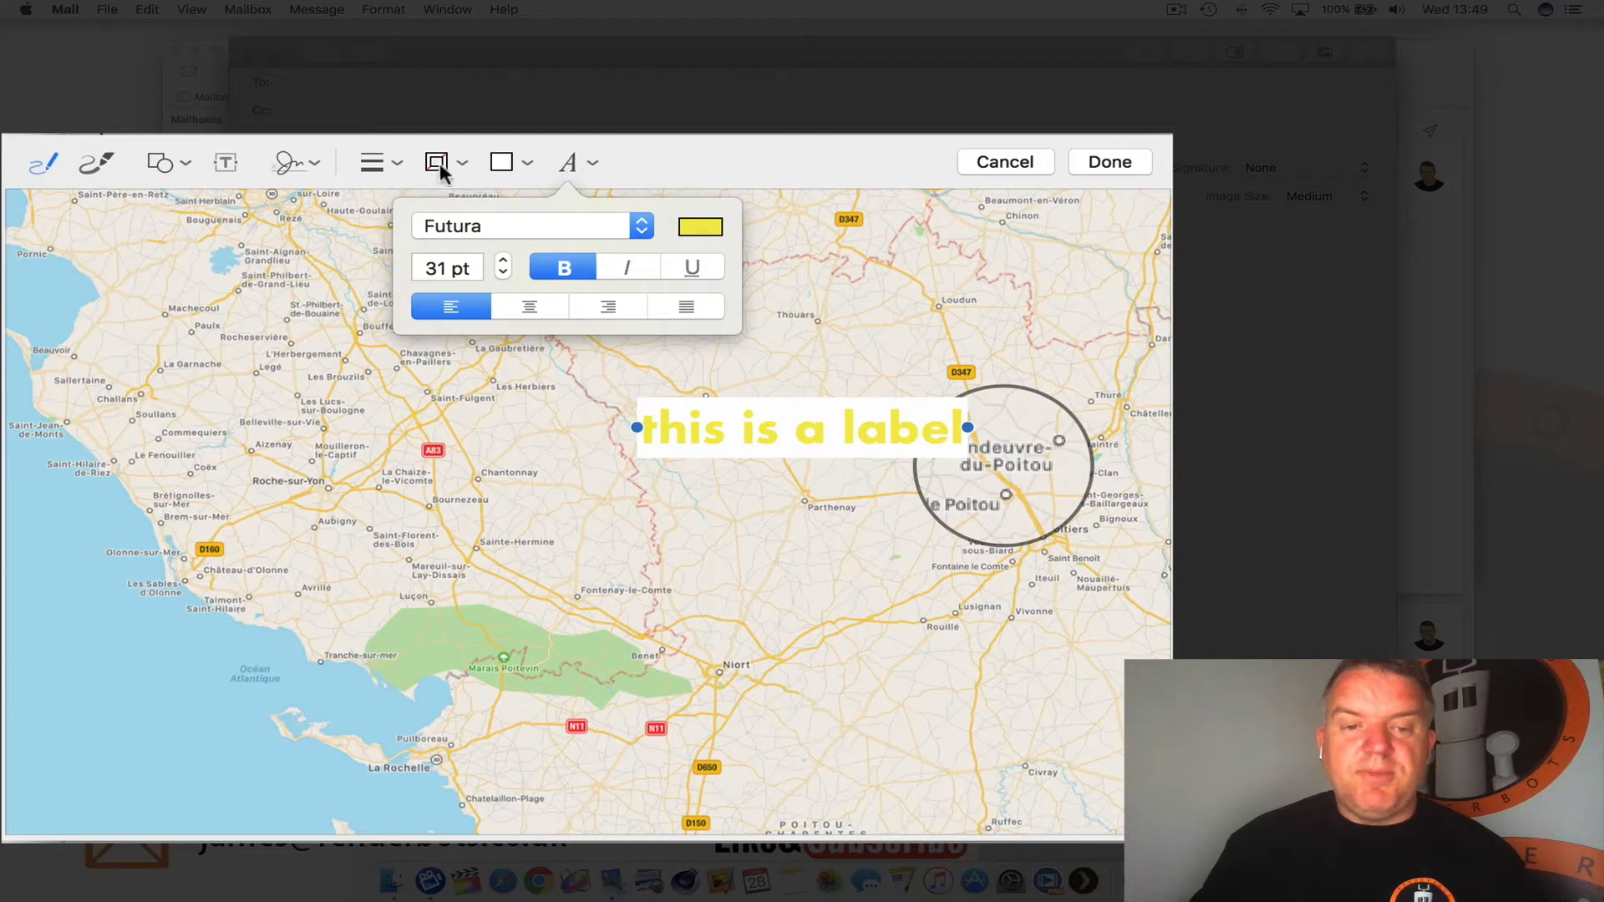
{"action": "left_click", "coordinate": [881, 322]}
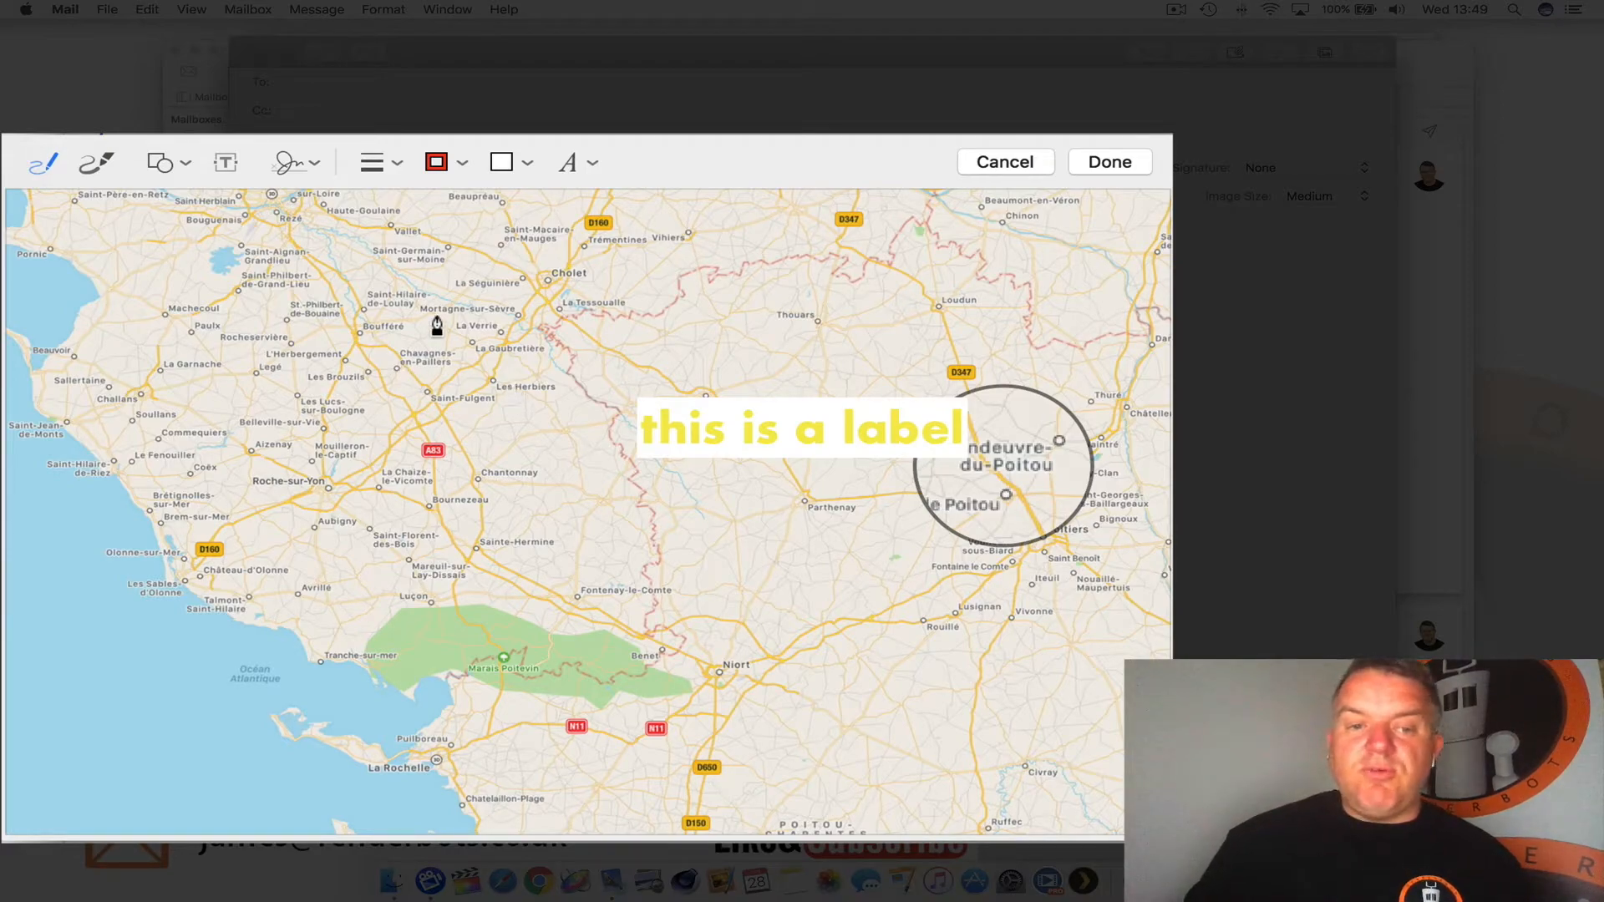
Create a new signature by signing on the trackpad and save it.
{"action": "left_click", "coordinate": [315, 164]}
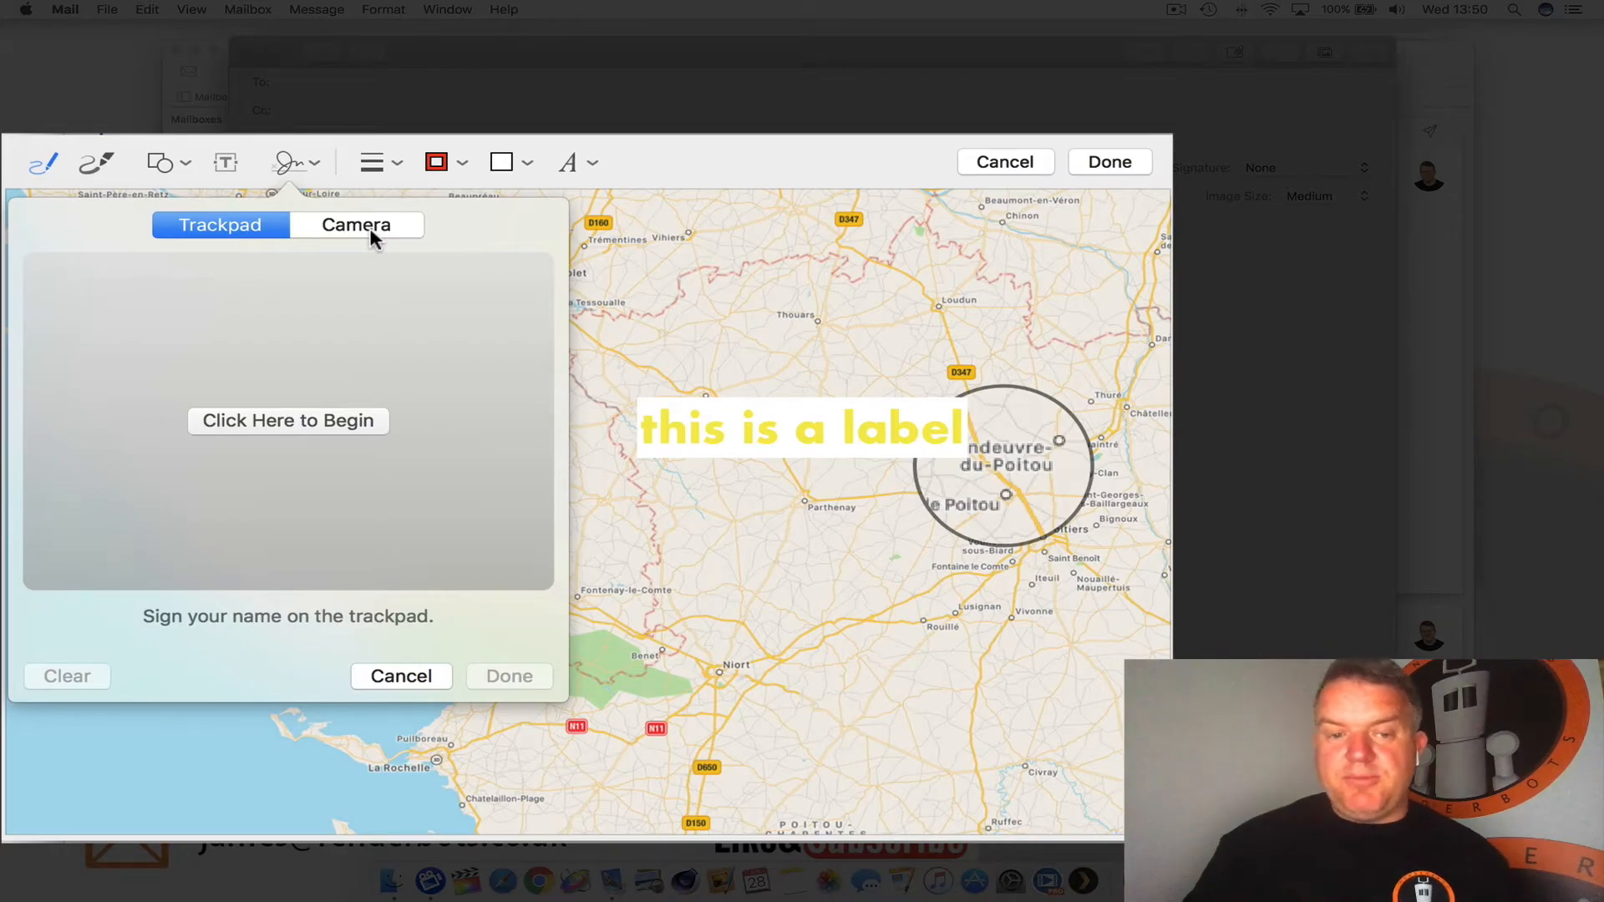
{"action": "left_click", "coordinate": [261, 431]}
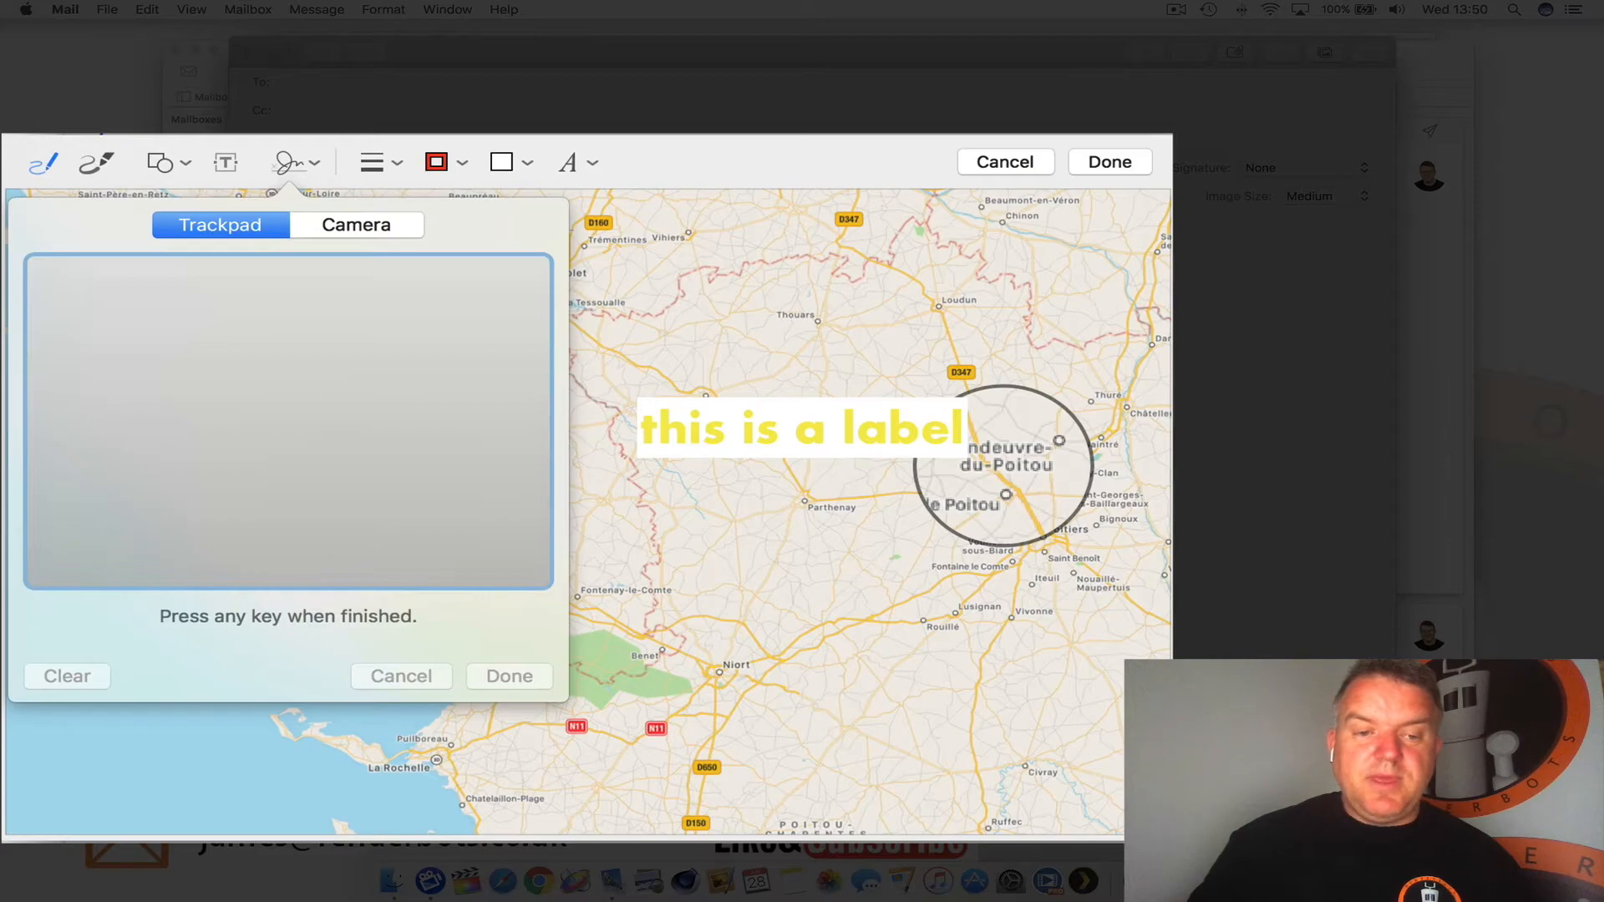
{"action": "mouse_move", "coordinate": [129, 422]}
{"action": "left_mouse_down"}
{"action": "mouse_move", "coordinate": [235, 326]}
{"action": "mouse_move", "coordinate": [137, 434]}
{"action": "mouse_move", "coordinate": [213, 381]}
{"action": "mouse_move", "coordinate": [297, 405]}
{"action": "left_mouse_up"}
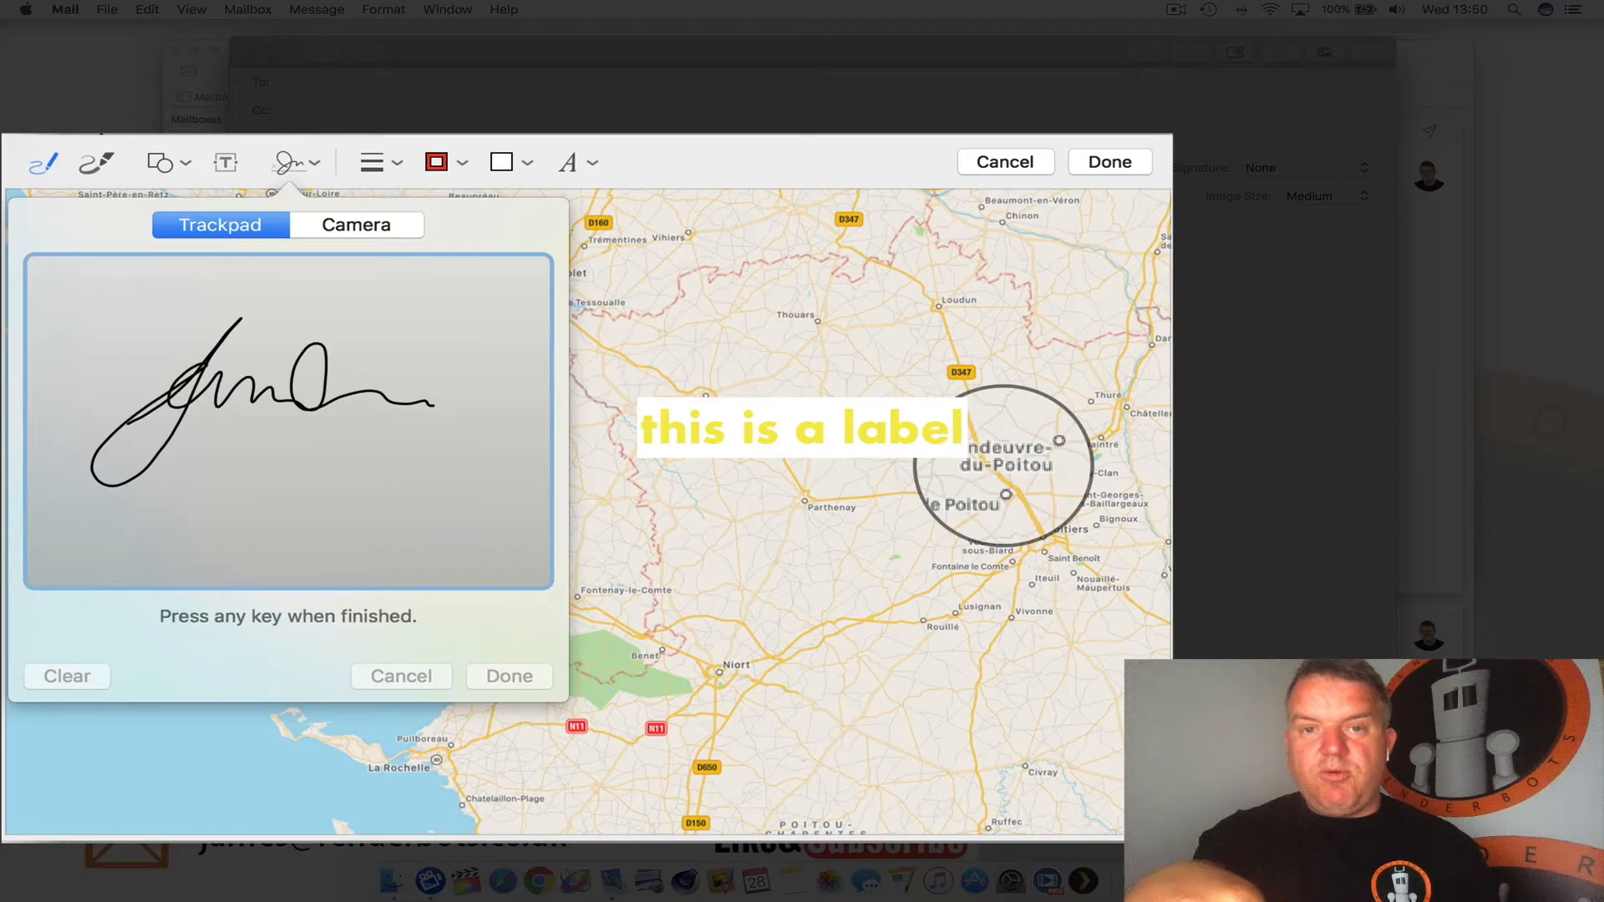
{"action": "key", "text": "space"}
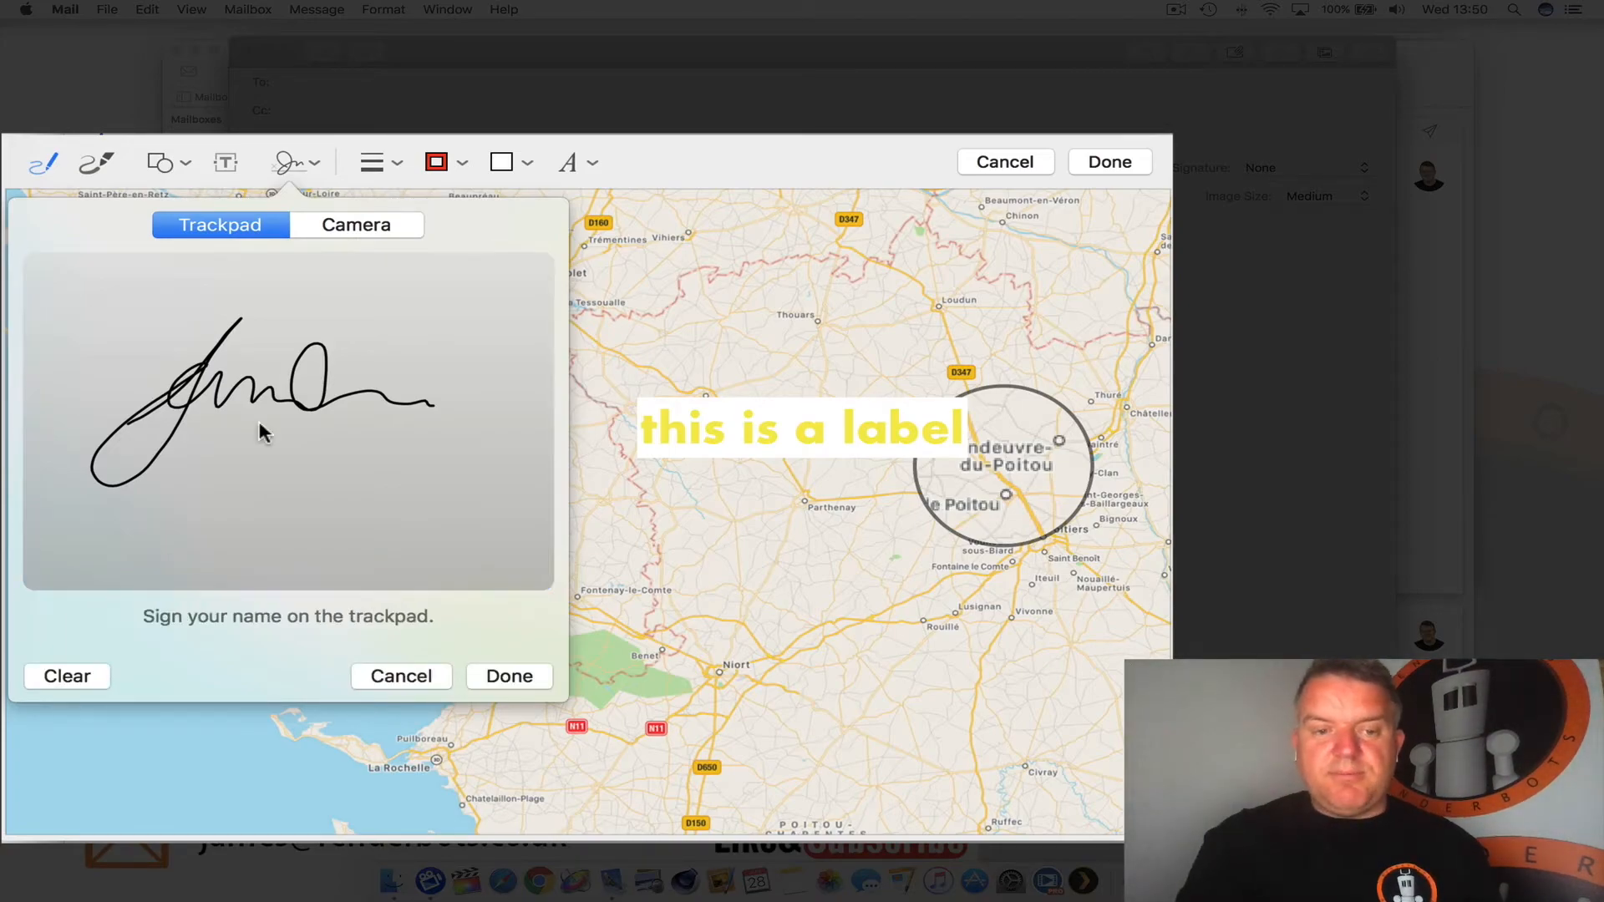
{"action": "left_click", "coordinate": [497, 677]}
Insert the saved handwritten signature on the map, enlarge it and place it over Niort.
{"action": "mouse_move", "coordinate": [250, 261]}
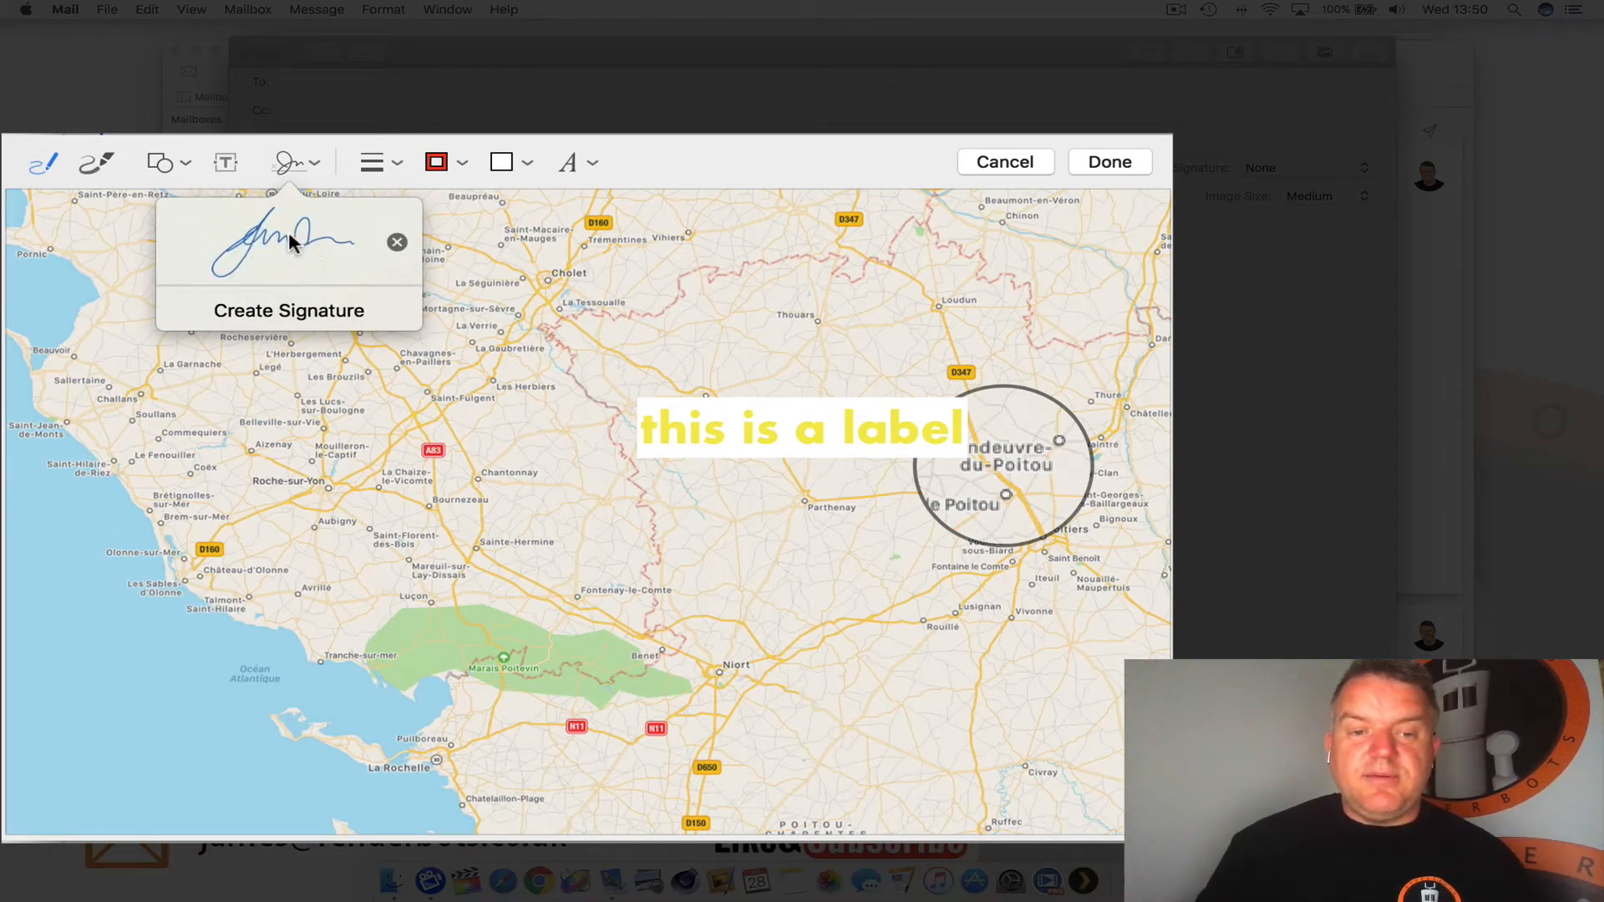
{"action": "left_click", "coordinate": [284, 240]}
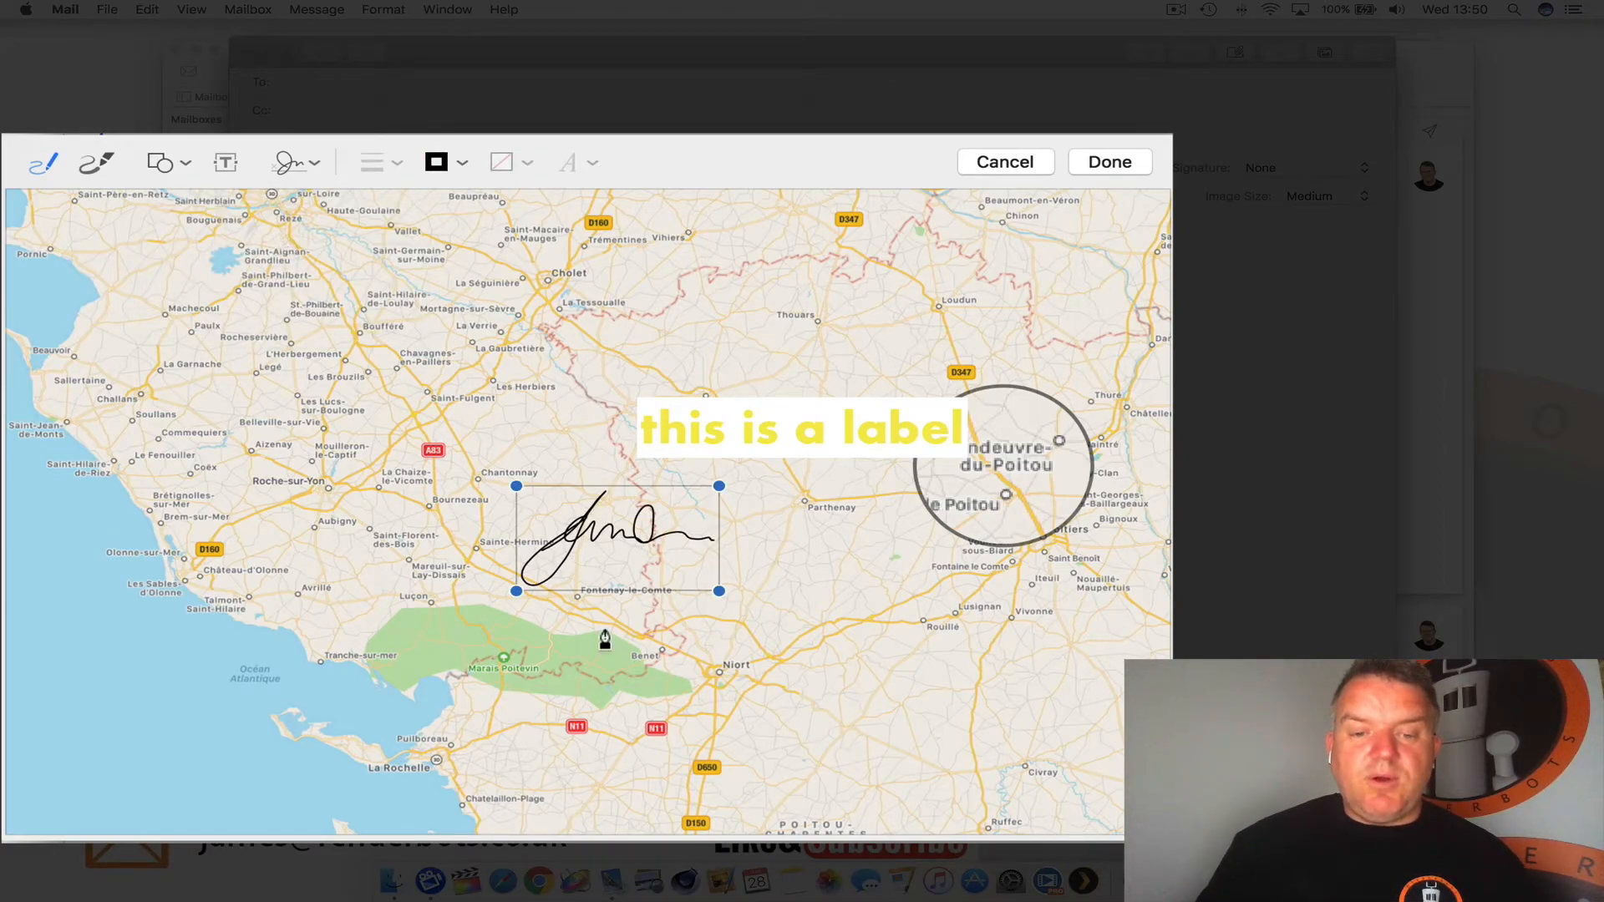
{"action": "mouse_move", "coordinate": [620, 531]}
{"action": "left_mouse_down"}
{"action": "mouse_move", "coordinate": [830, 594]}
{"action": "mouse_move", "coordinate": [938, 651]}
{"action": "left_mouse_up"}
{"action": "mouse_move", "coordinate": [835, 709]}
{"action": "left_mouse_down"}
{"action": "mouse_move", "coordinate": [382, 746]}
{"action": "mouse_move", "coordinate": [505, 734]}
{"action": "left_mouse_up"}
{"action": "mouse_move", "coordinate": [723, 704]}
{"action": "left_mouse_down"}
{"action": "mouse_move", "coordinate": [228, 640]}
{"action": "mouse_move", "coordinate": [227, 666]}
{"action": "left_mouse_up"}
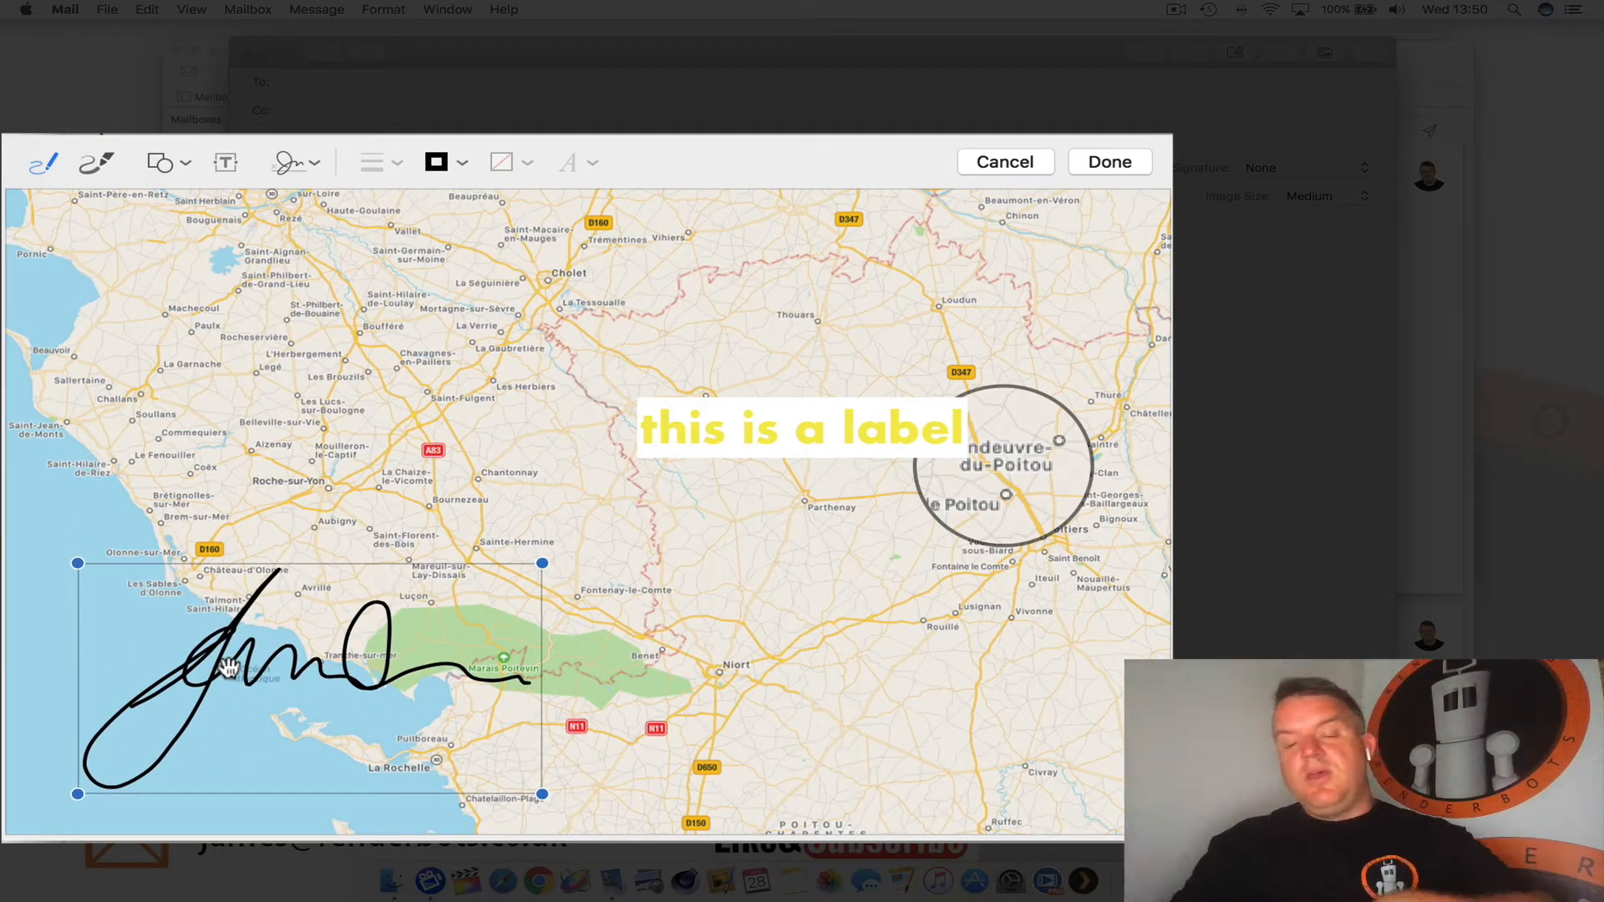
{"action": "left_click_drag", "start_coordinate": [260, 647], "coordinate": [737, 628]}
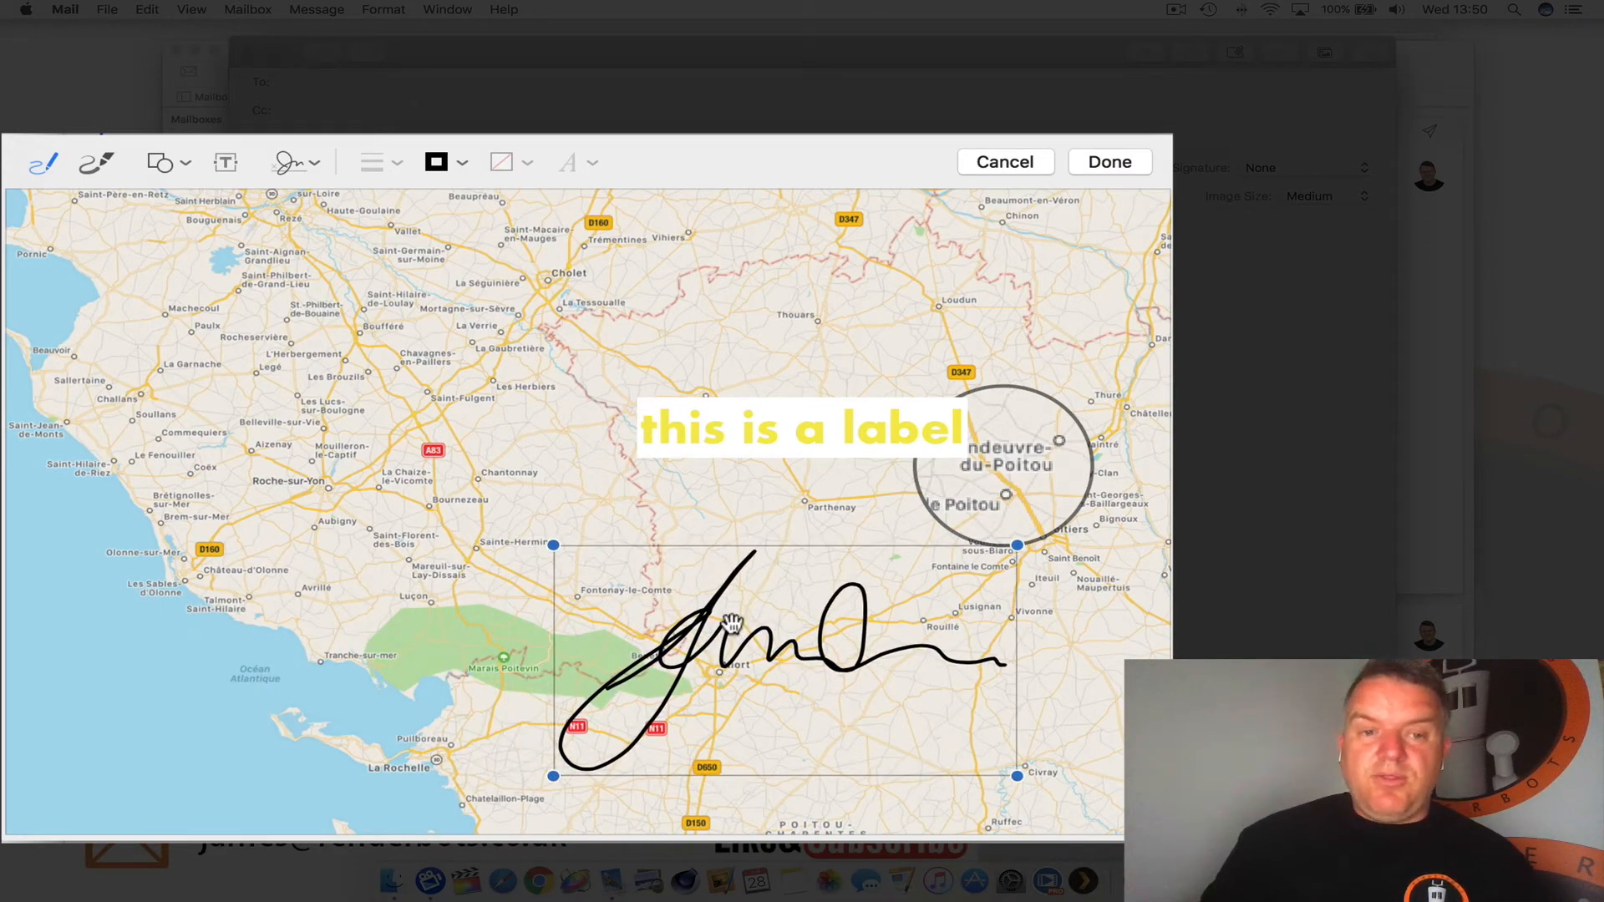
Create a second signature by capturing the handwritten "RenderBots" on white paper with the camera and save it.
{"action": "left_click", "coordinate": [315, 165]}
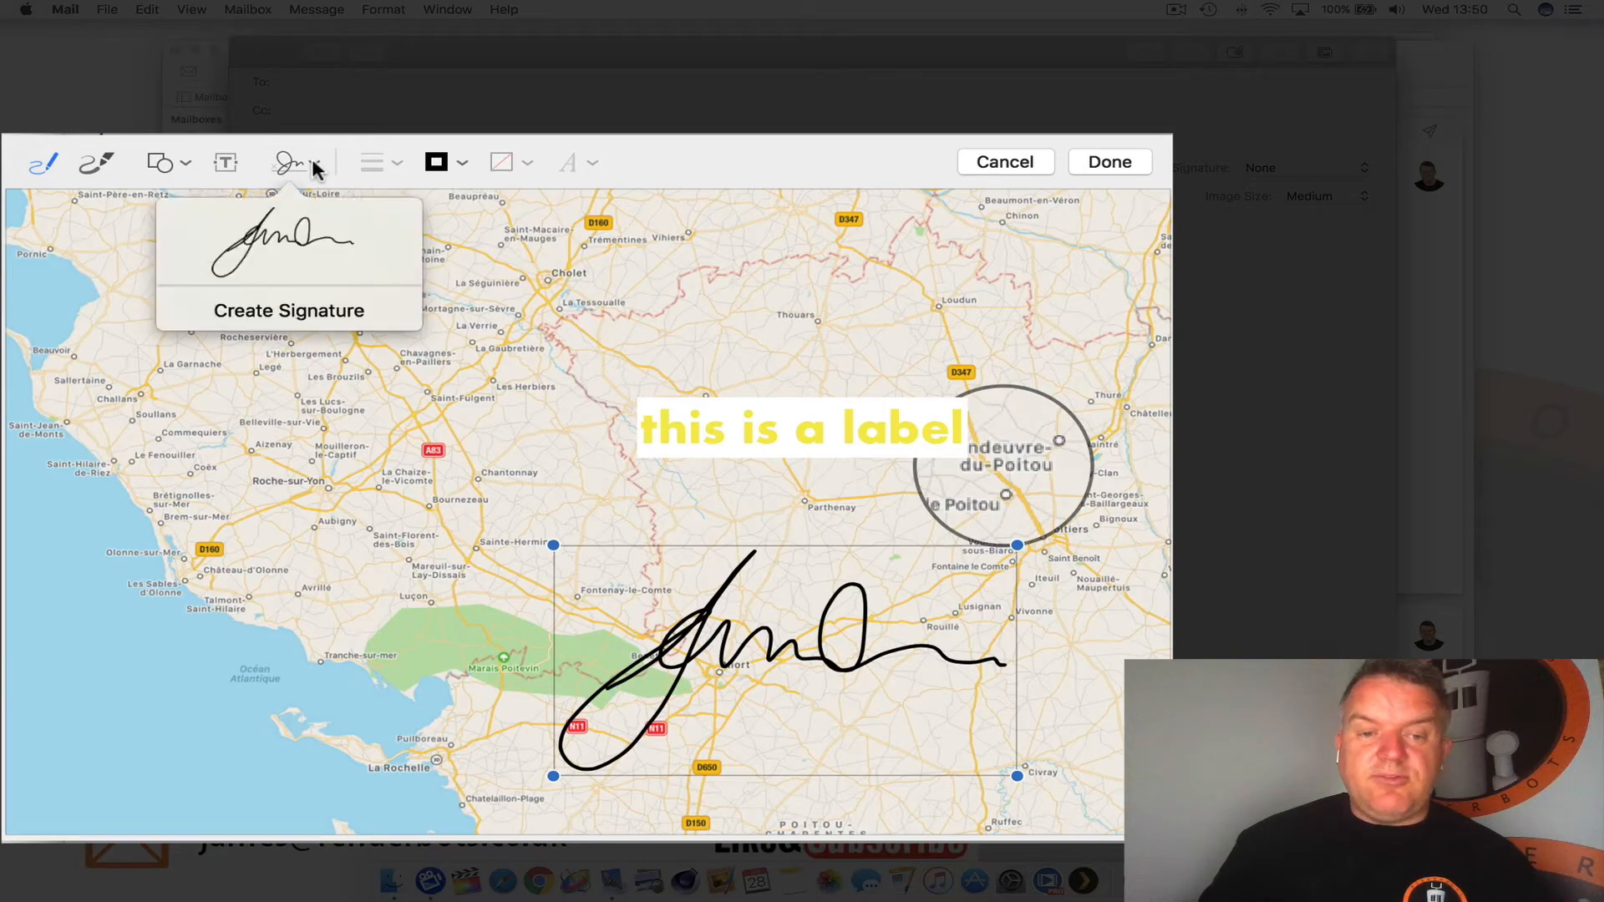
{"action": "left_click", "coordinate": [342, 314]}
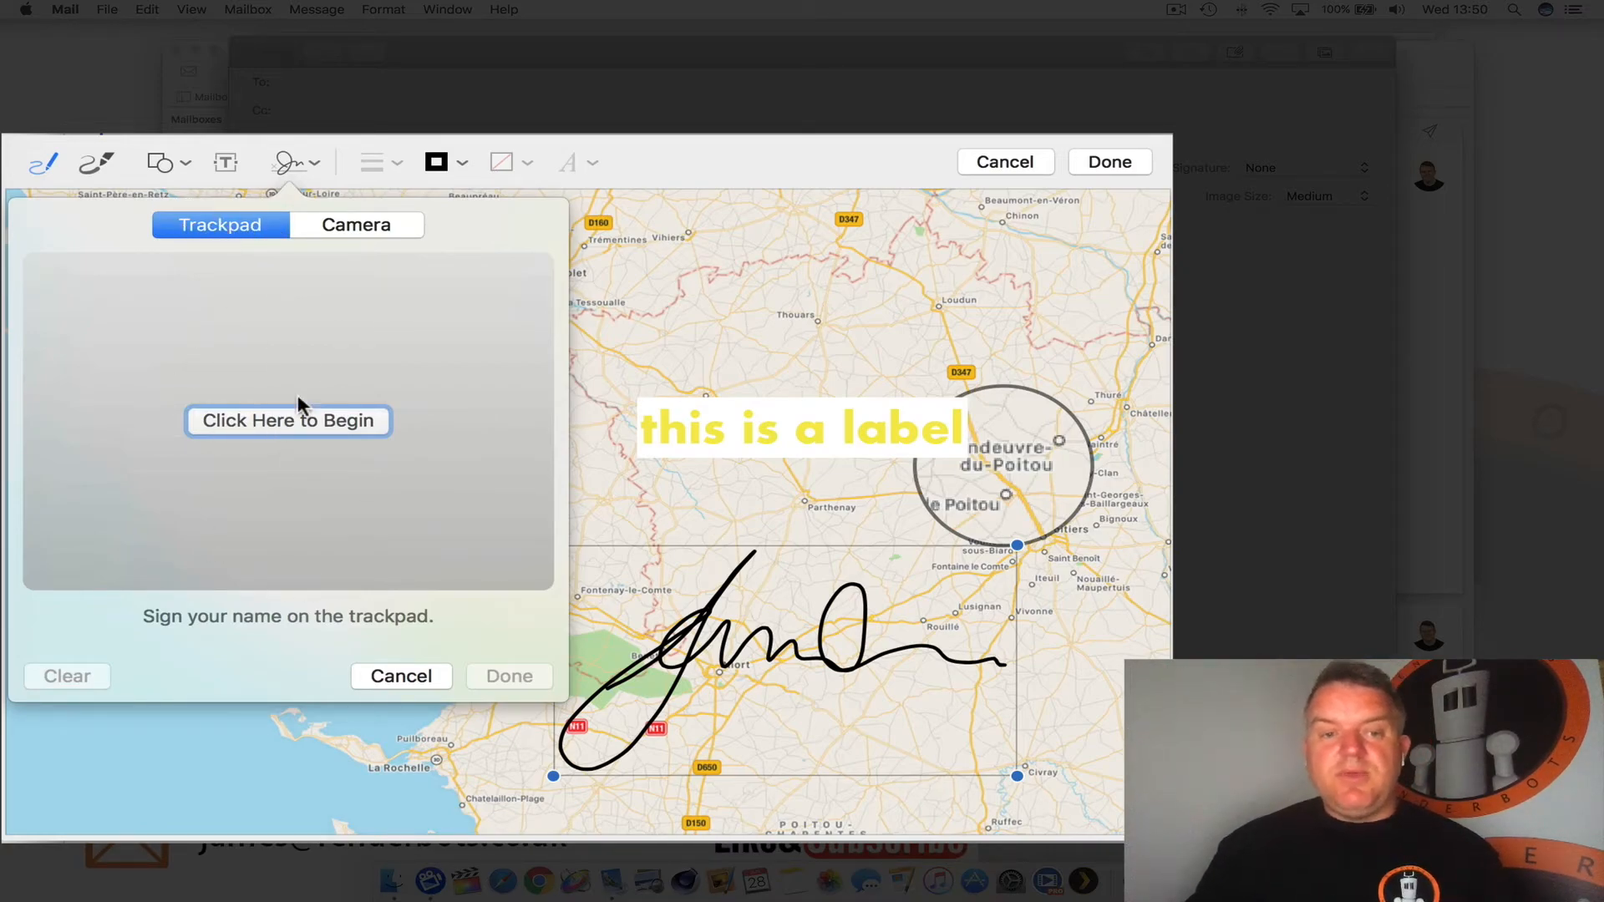
{"action": "left_click", "coordinate": [359, 224]}
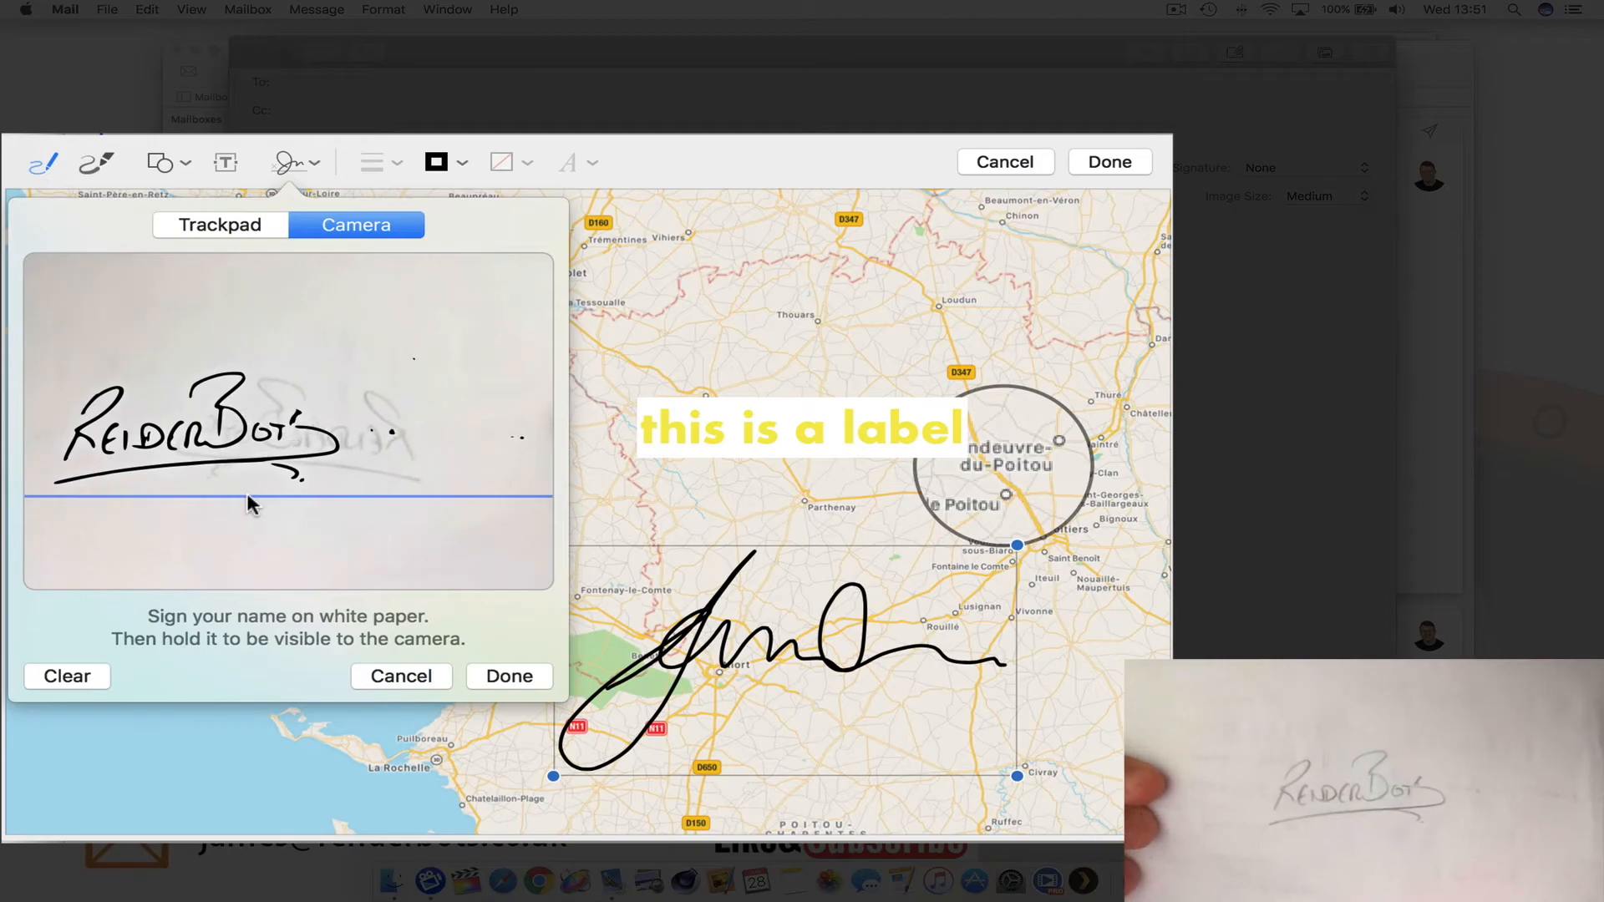
{"action": "left_click", "coordinate": [501, 676]}
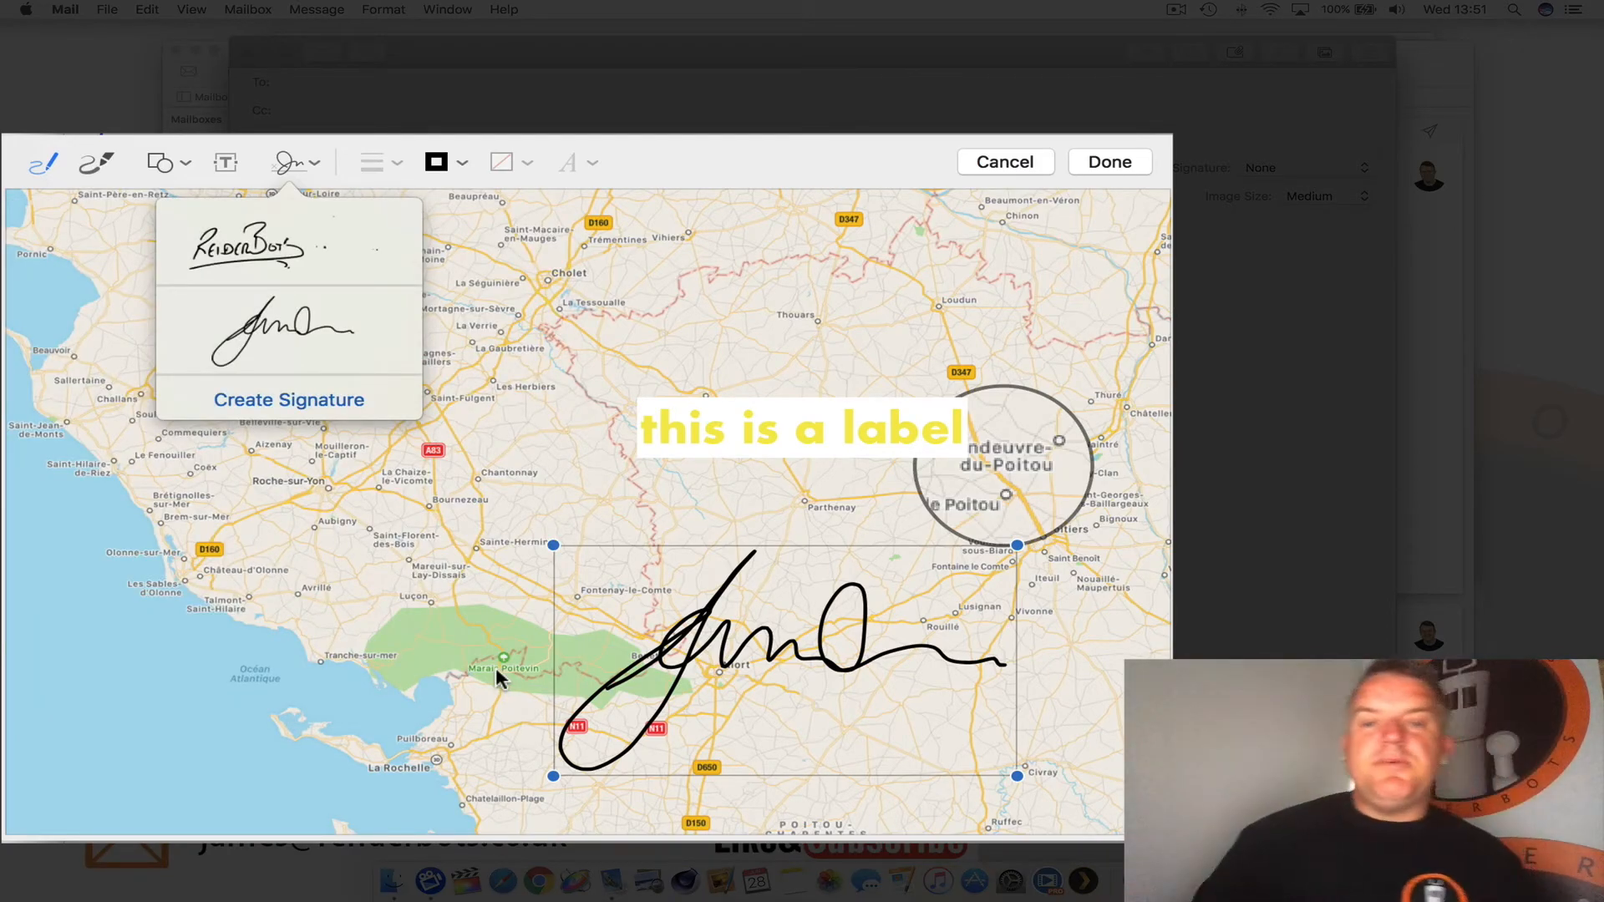
Insert the saved "RenderBots" signature, enlarge it, place it over the coast beside the handwritten signature, and save the map's markup.
{"action": "left_click", "coordinate": [259, 238]}
{"action": "left_click_drag", "start_coordinate": [560, 539], "coordinate": [187, 681]}
{"action": "left_click_drag", "start_coordinate": [432, 641], "coordinate": [738, 559]}
{"action": "left_click_drag", "start_coordinate": [355, 666], "coordinate": [397, 665]}
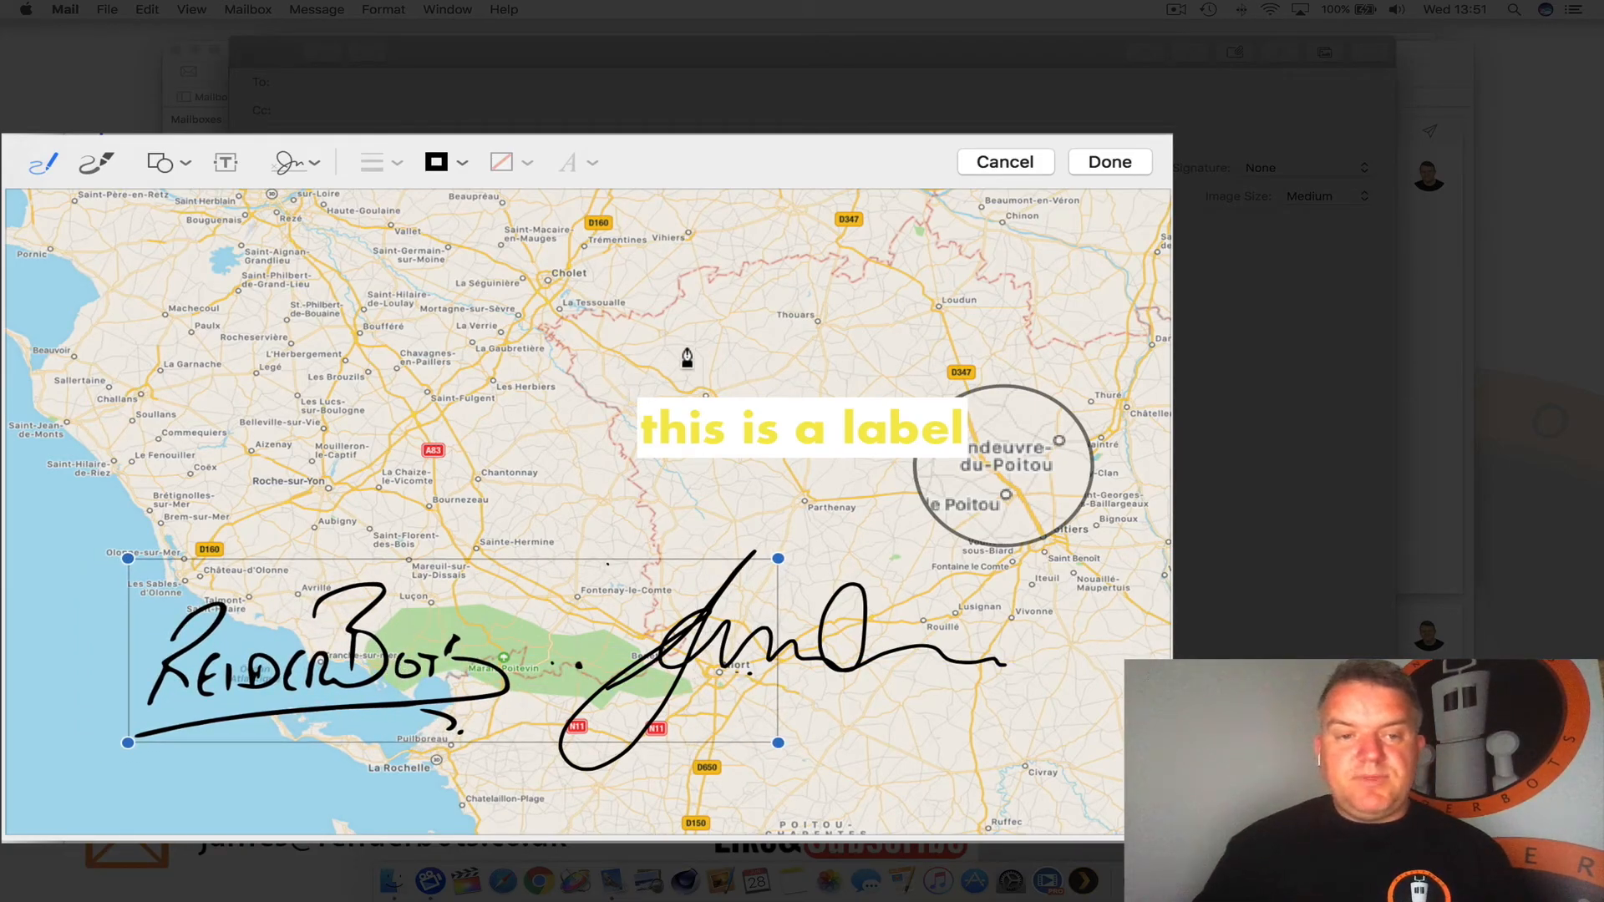
{"action": "left_click", "coordinate": [1126, 164]}
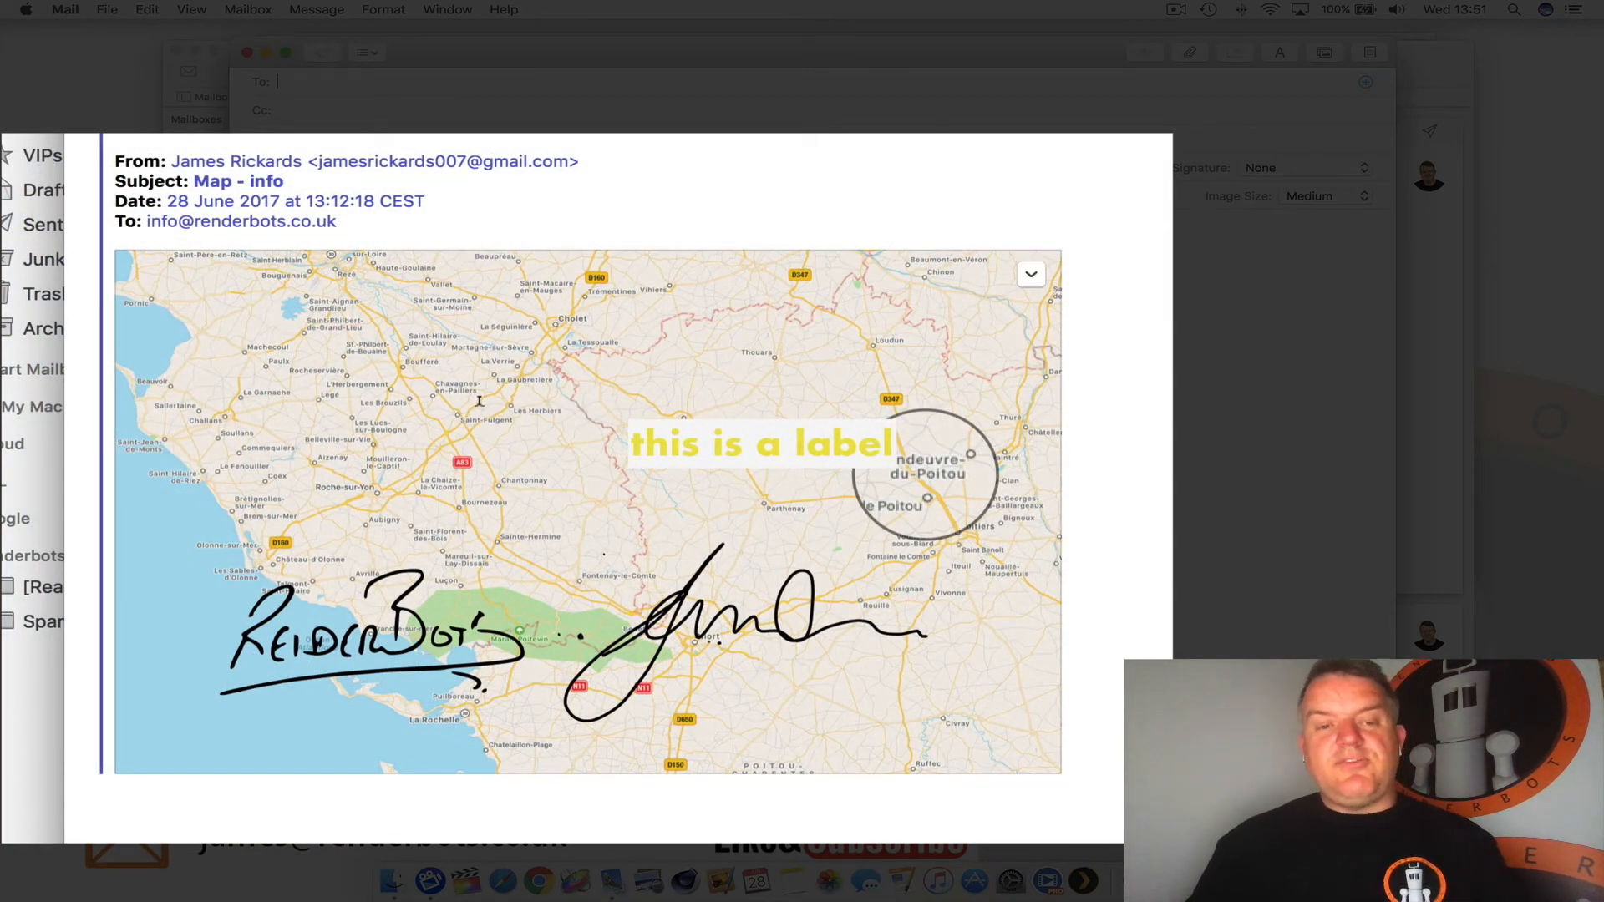
Address the forwarded message to the suggested contact's e-mail and reopen its map image in Markup.
{"action": "type", "text": "james"}
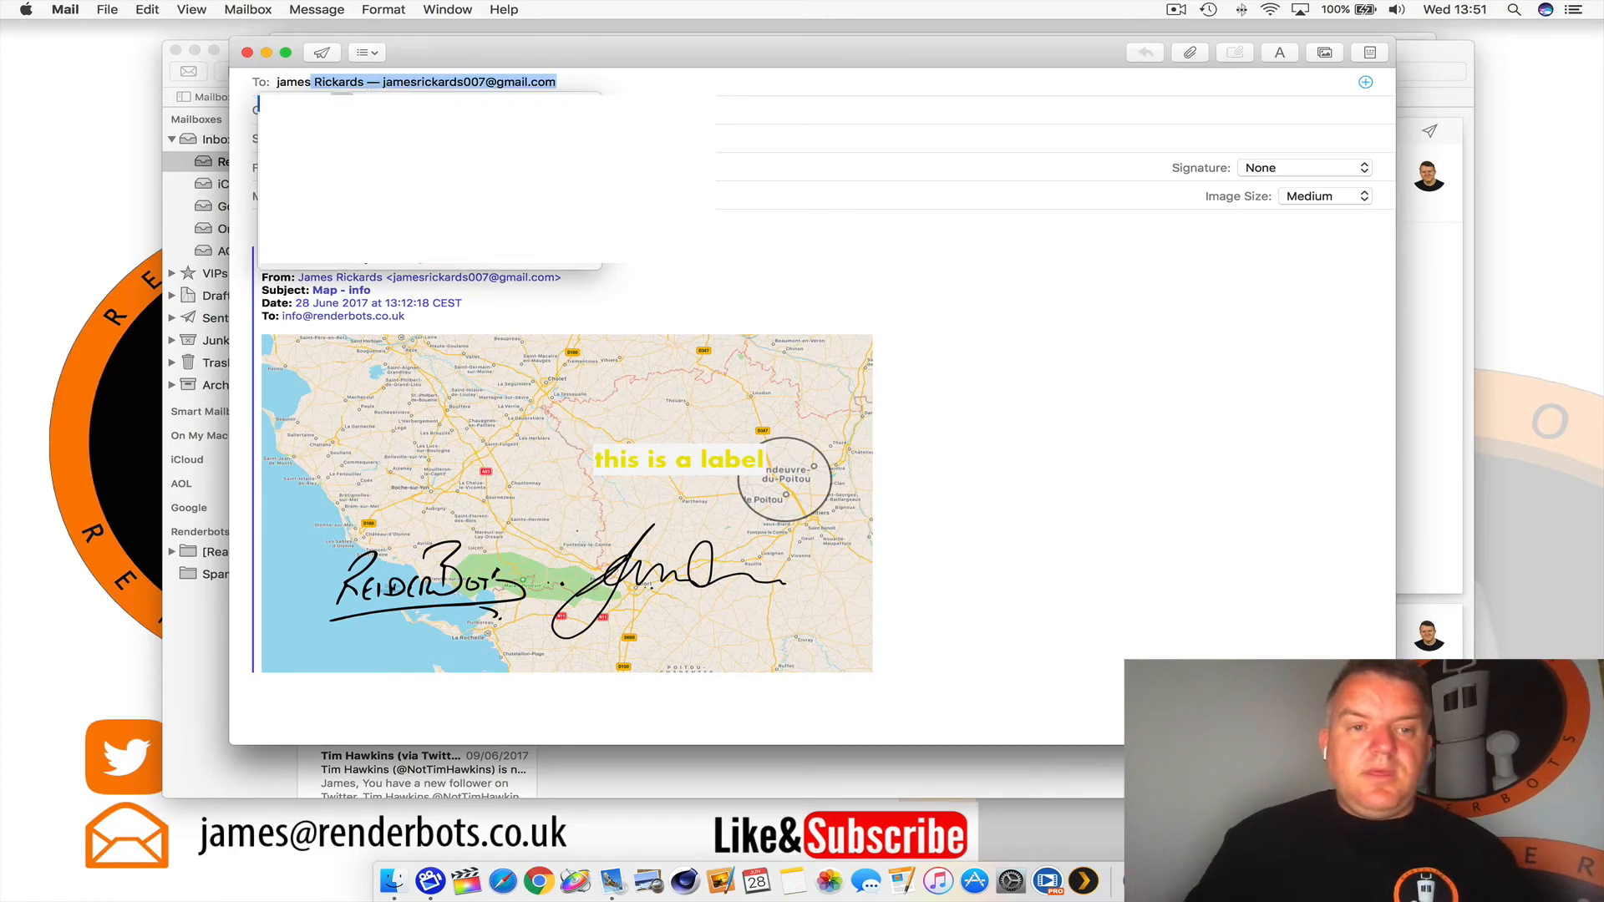
{"action": "key", "text": "Return"}
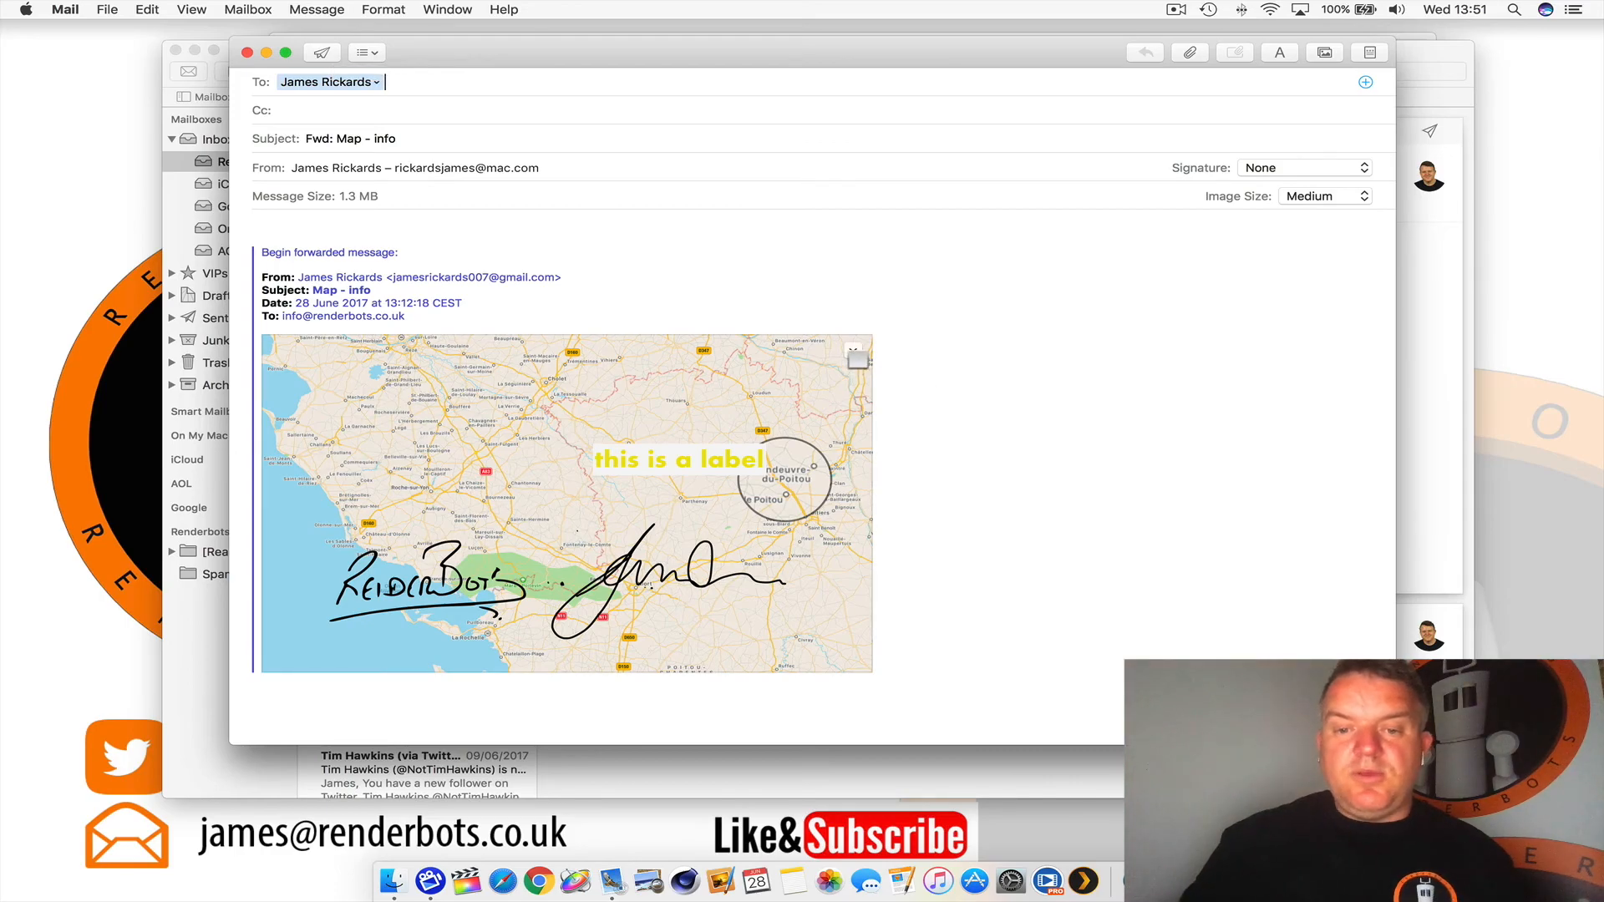
{"action": "left_click", "coordinate": [853, 352]}
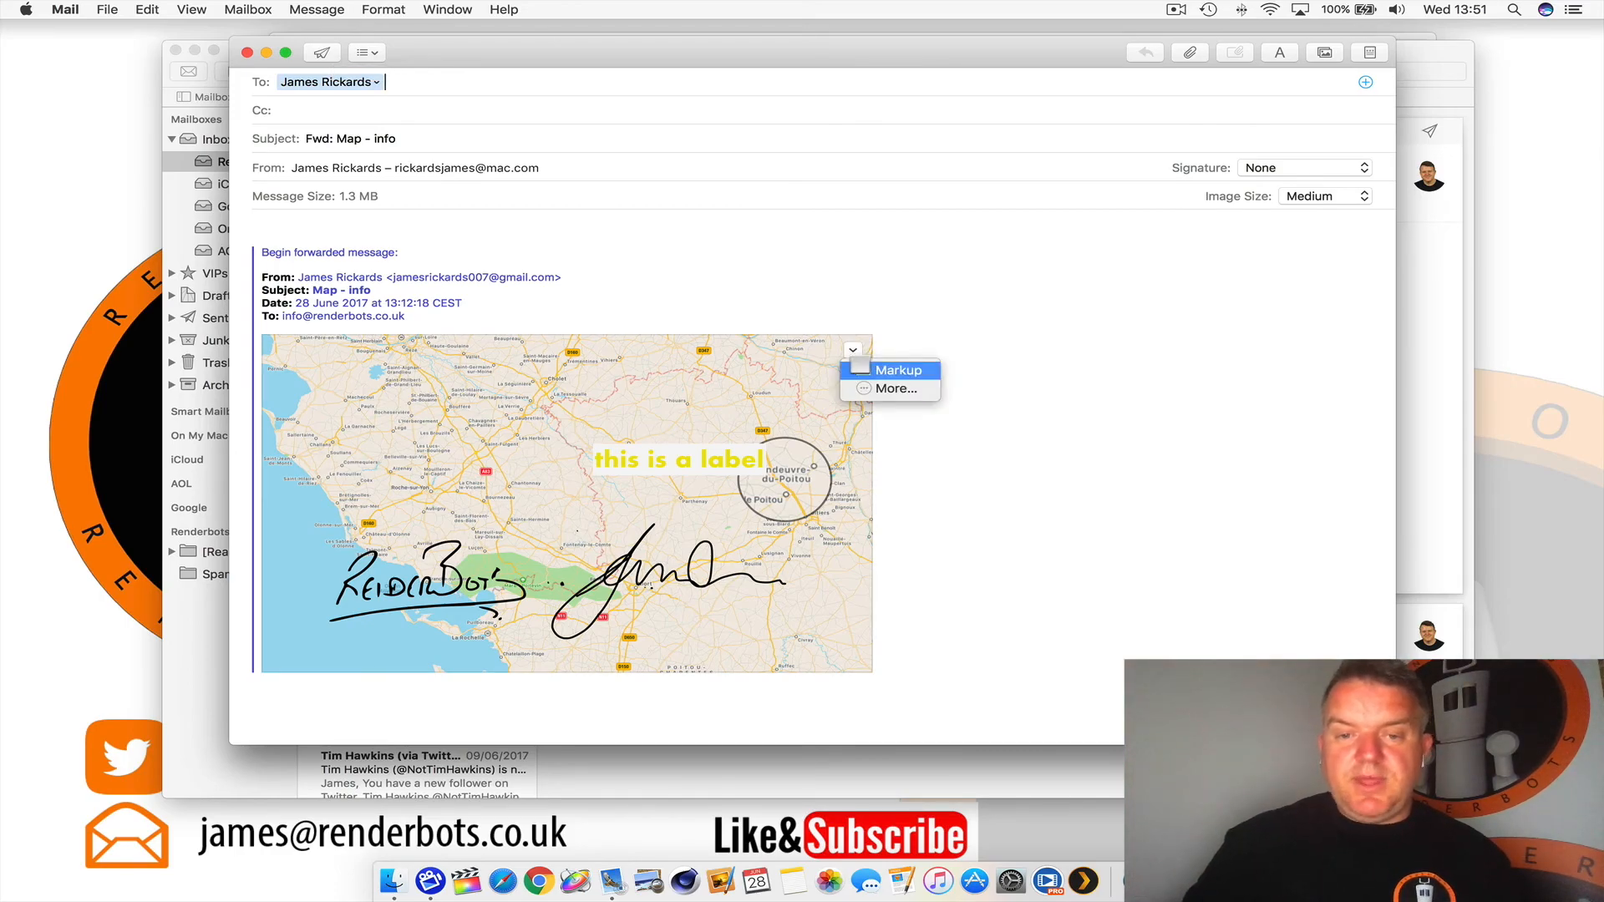
{"action": "left_click", "coordinate": [860, 368]}
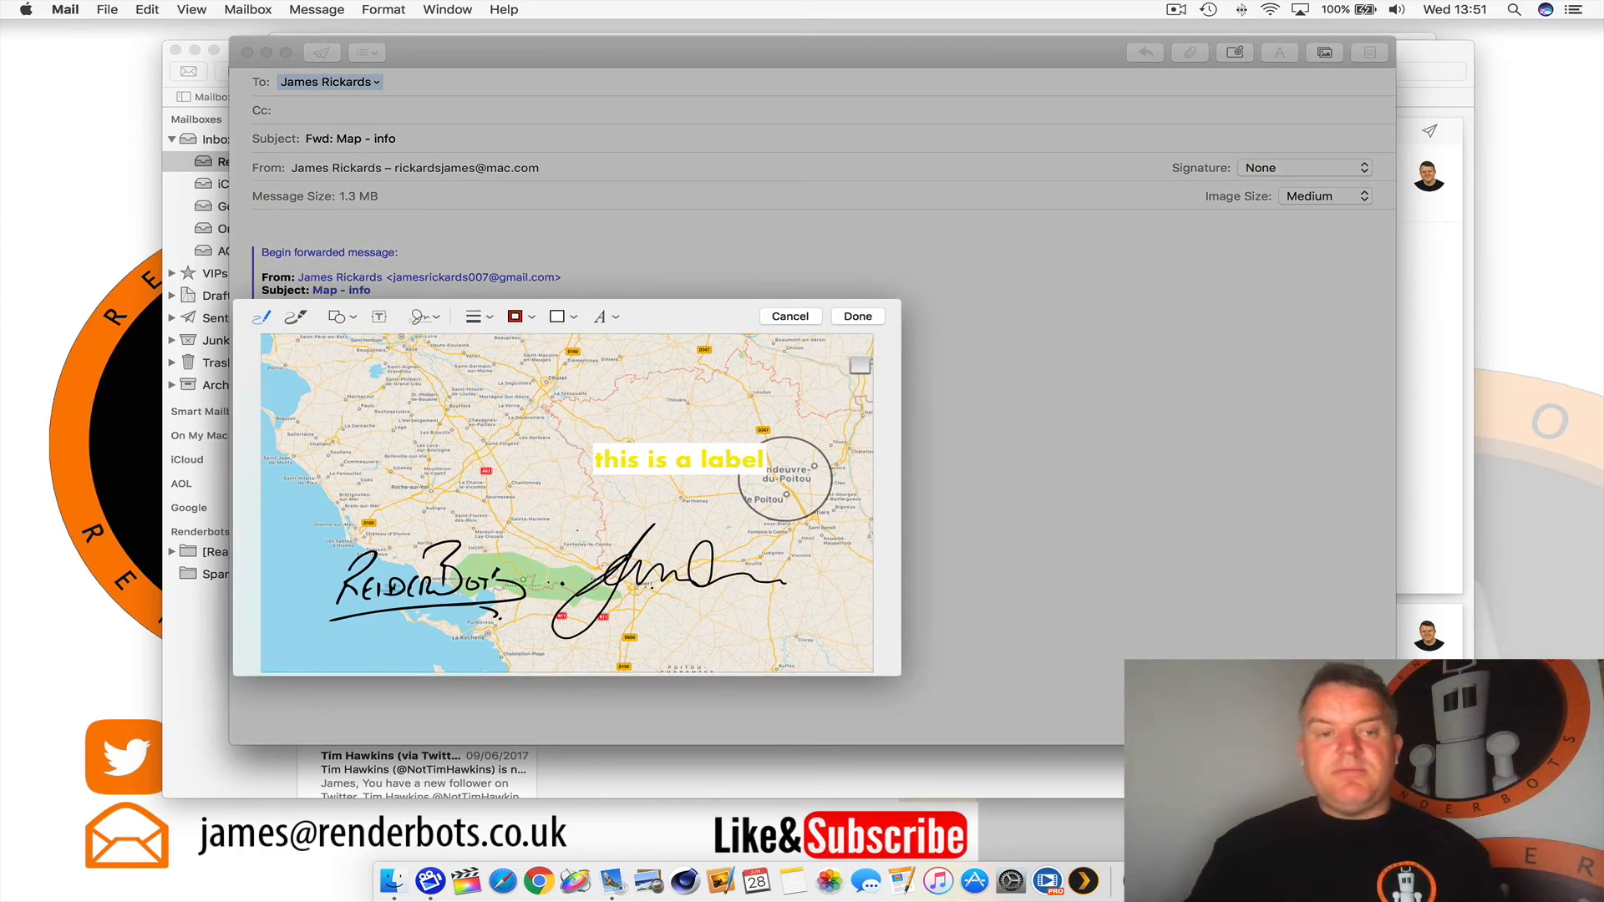